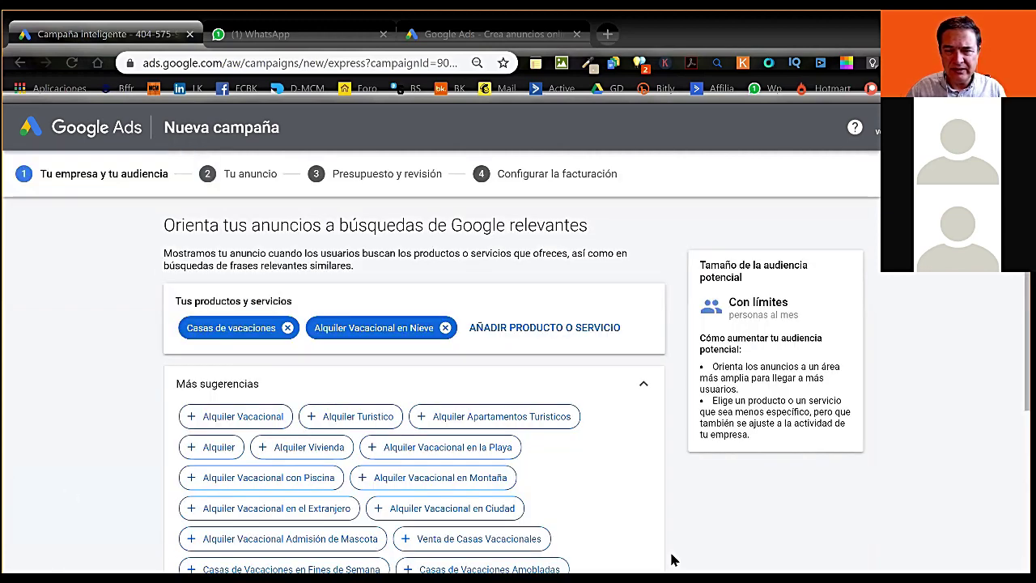
- Go back from the smart campaign setup to the main advertising goal and switch to expert mode
click(641, 384)
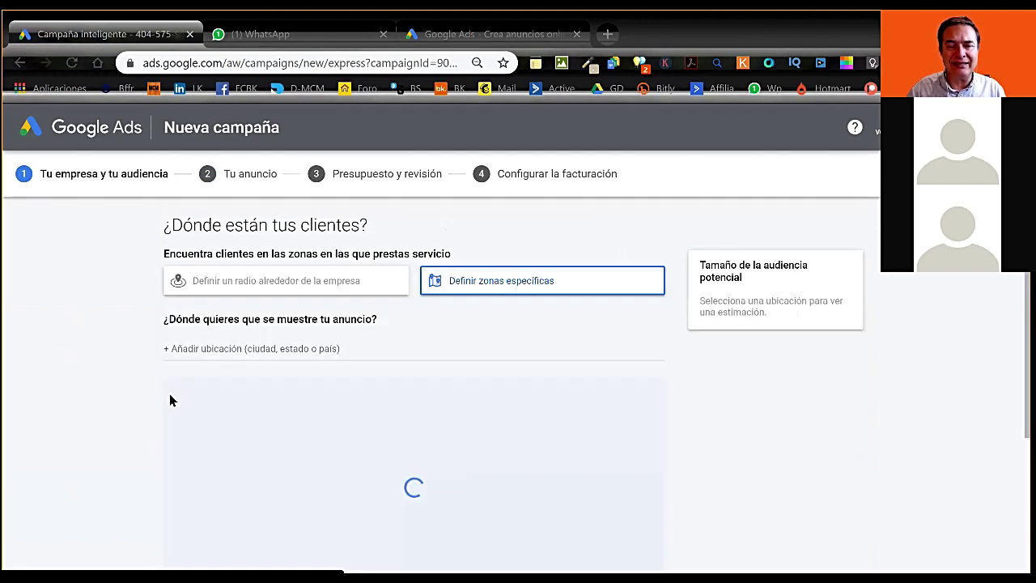
scroll(175, 401, down, 3)
click(187, 397)
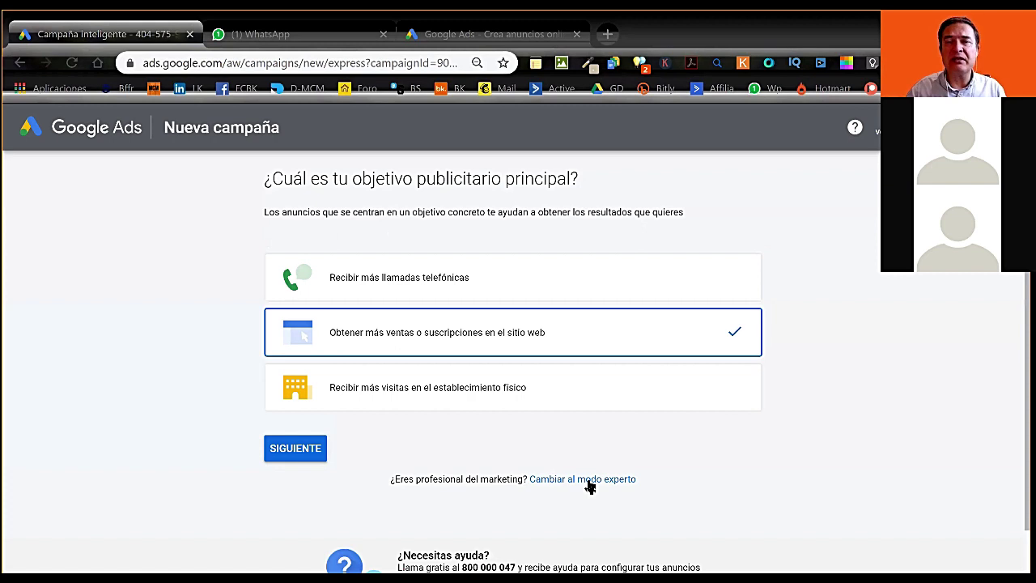
click(589, 479)
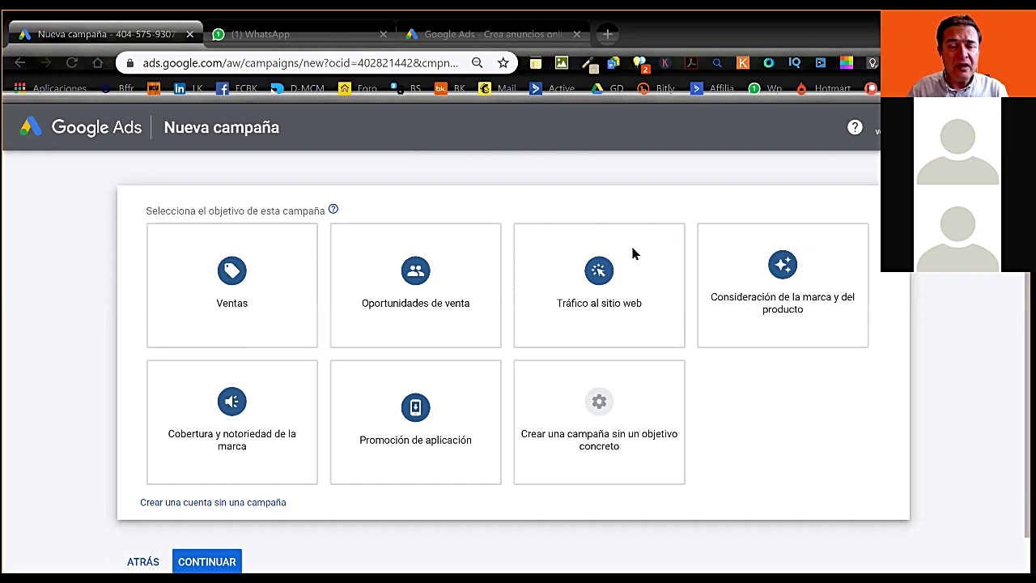
click(630, 270)
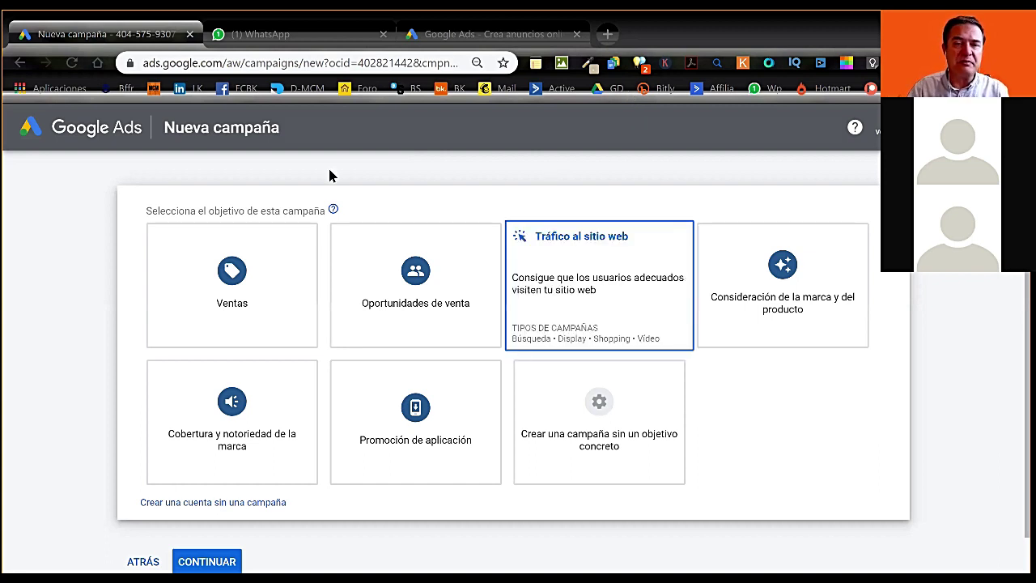
click(276, 269)
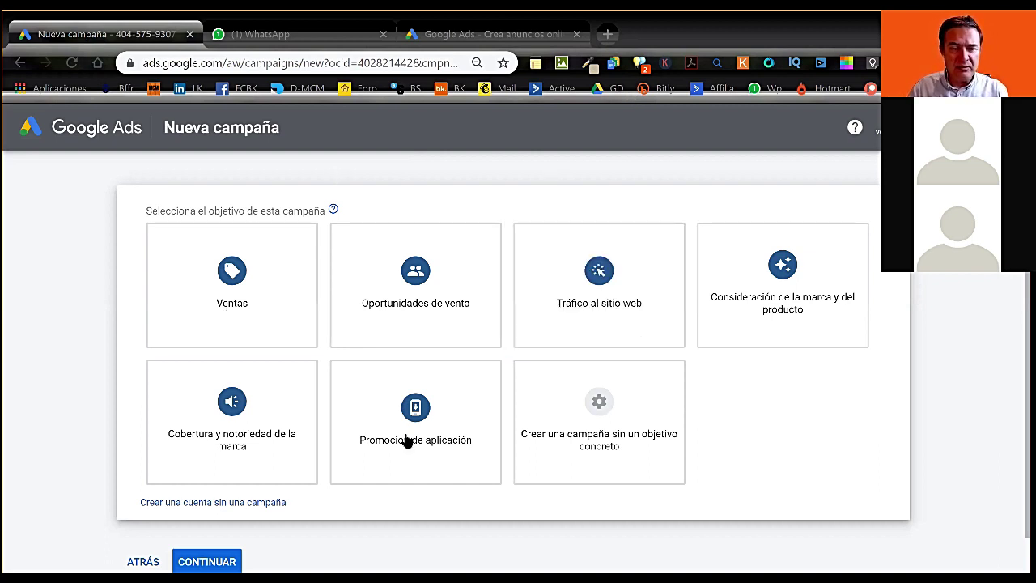
click(619, 288)
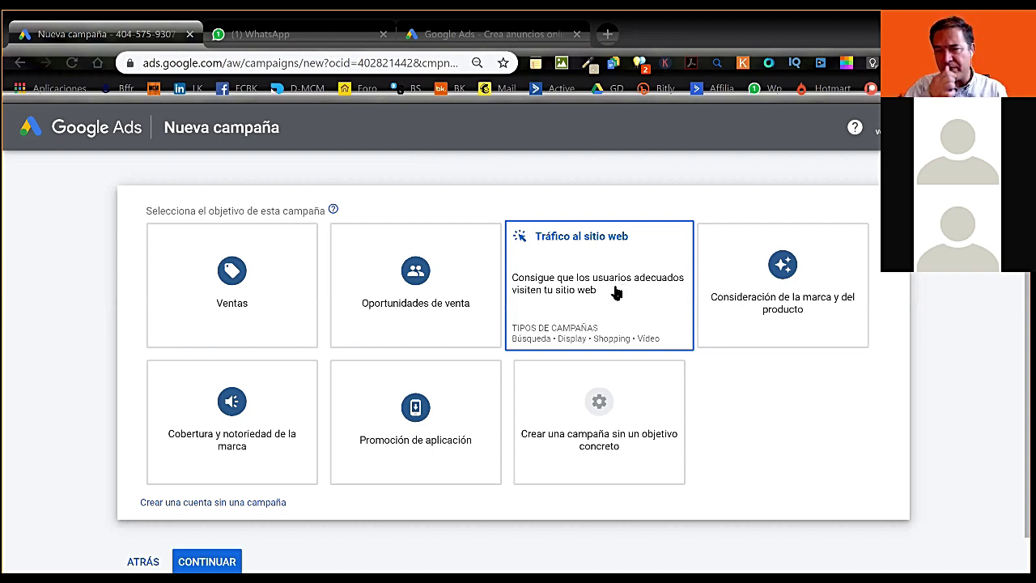
- Choose to create a campaign without a specific objective ("Crear una campaña sin un objetivo concreto") and select Display as its type
click(608, 429)
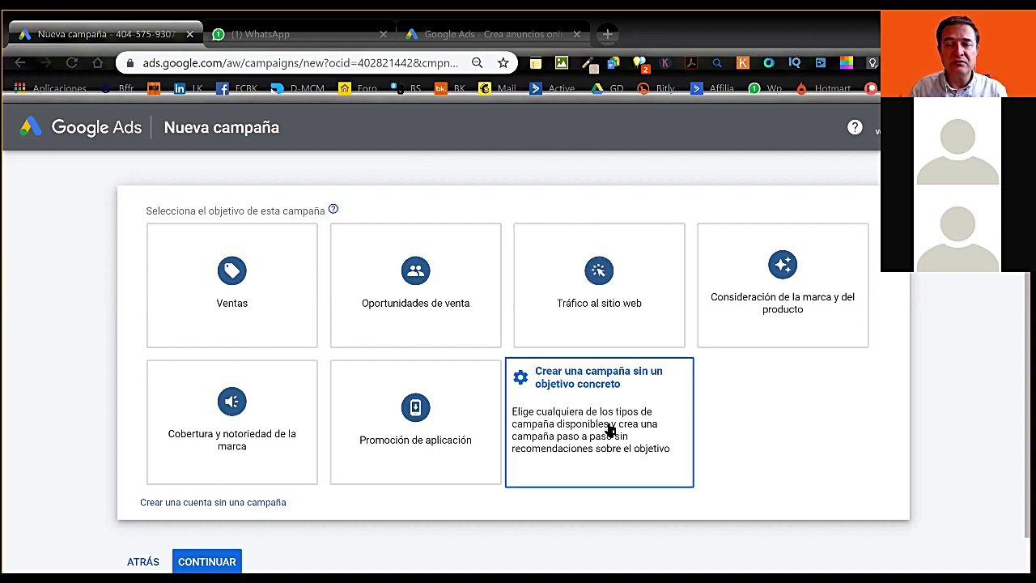
click(608, 429)
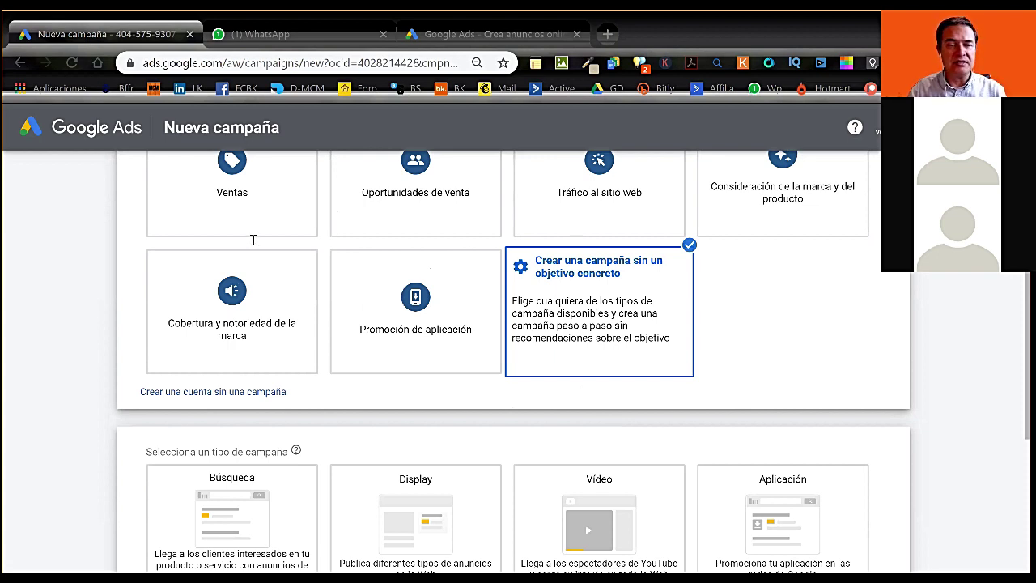
scroll(219, 293, down, 3)
click(220, 291)
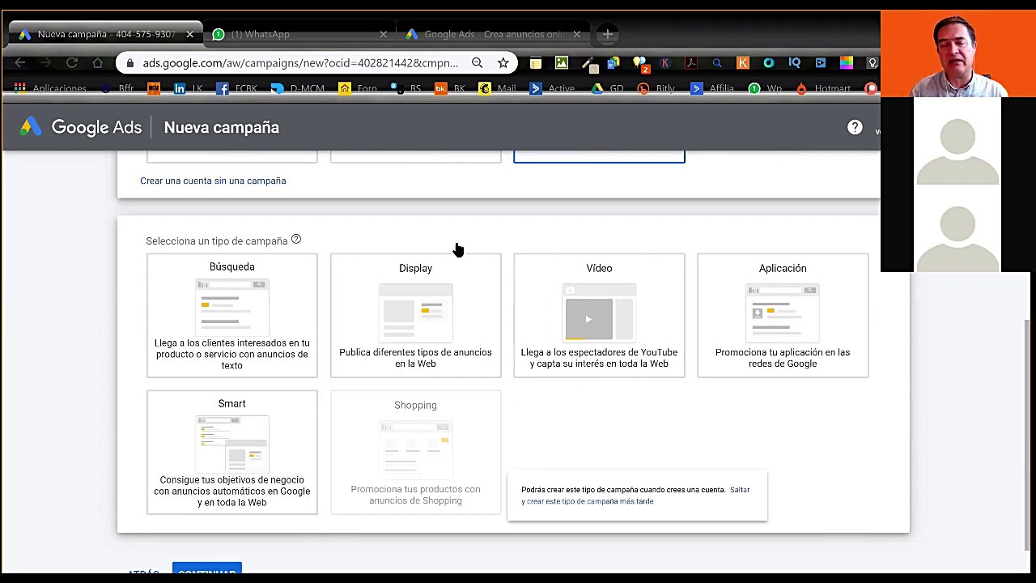
click(415, 294)
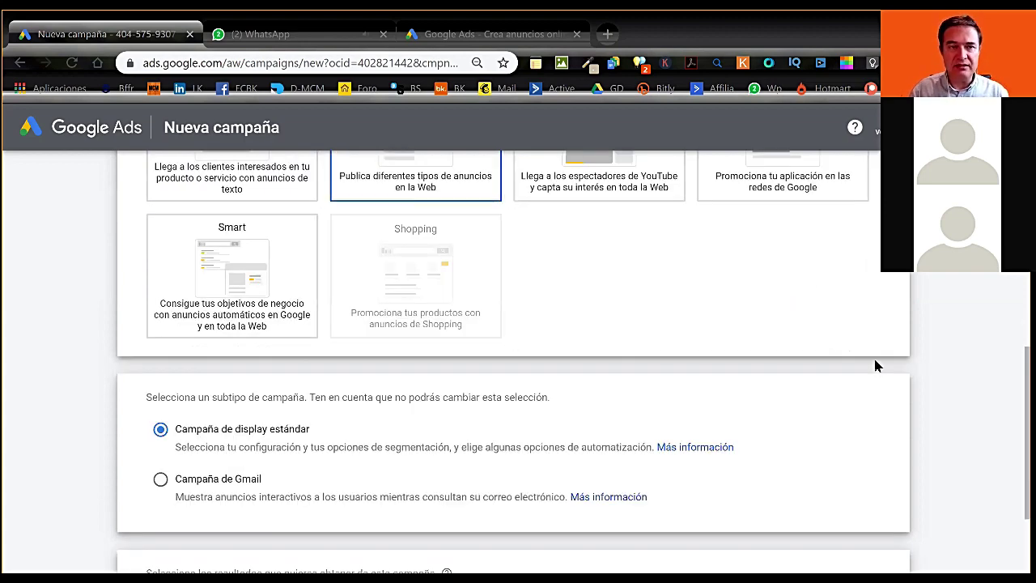
scroll(225, 374, down, 3)
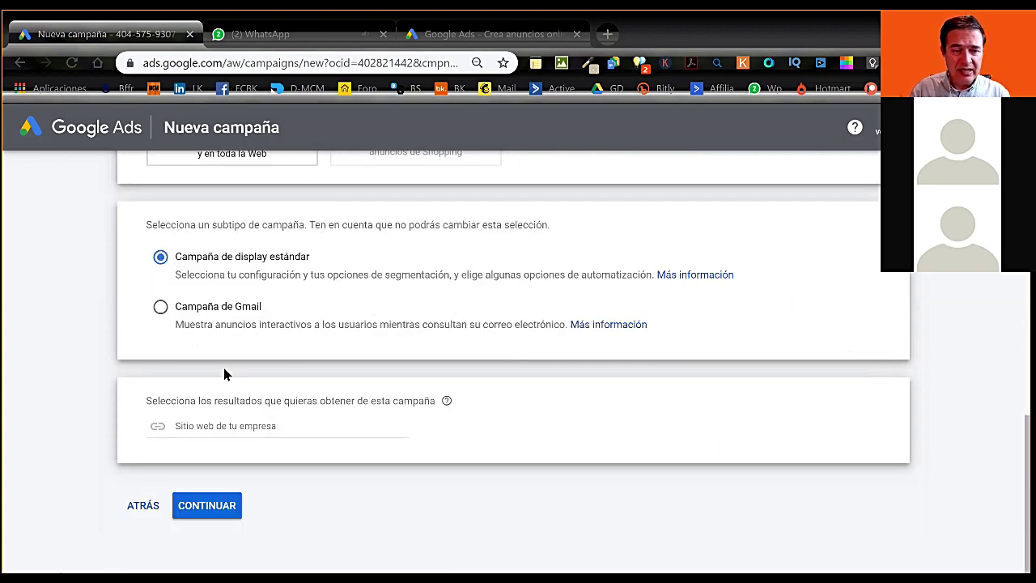
click(204, 425)
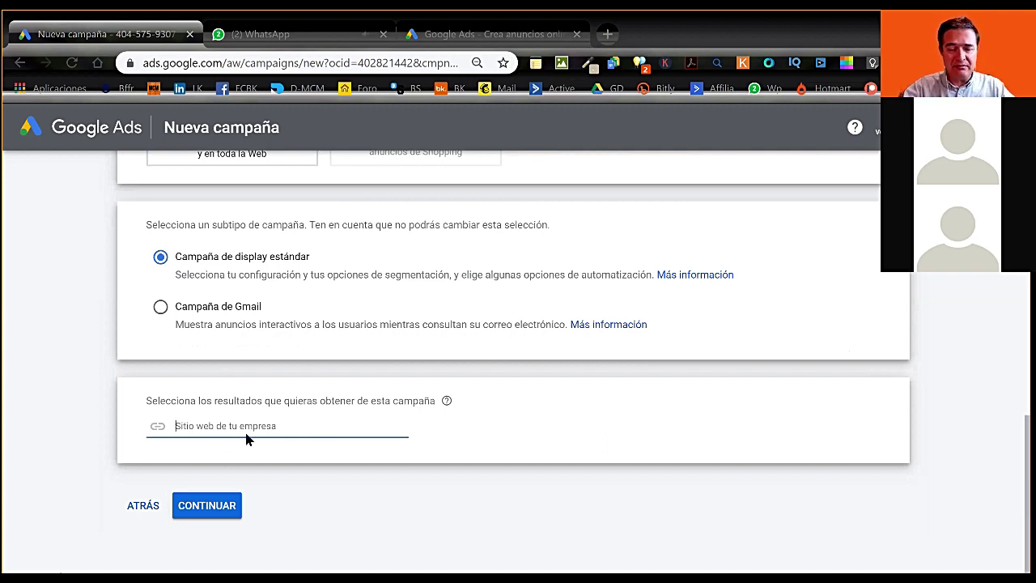
text(fore)
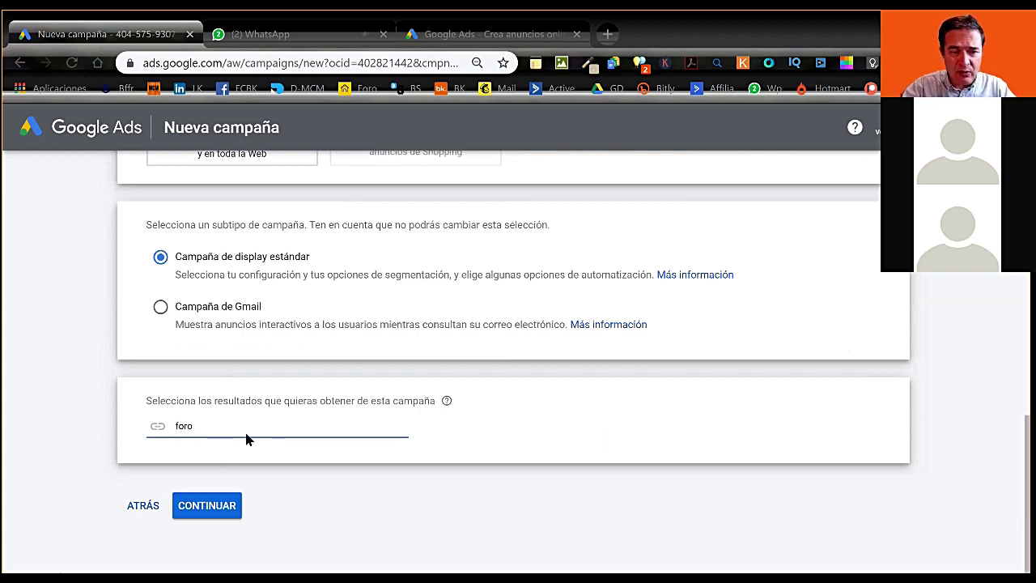
key(BackSpace)
key(BackSpace)
key(BackSpace)
key(BackSpace)
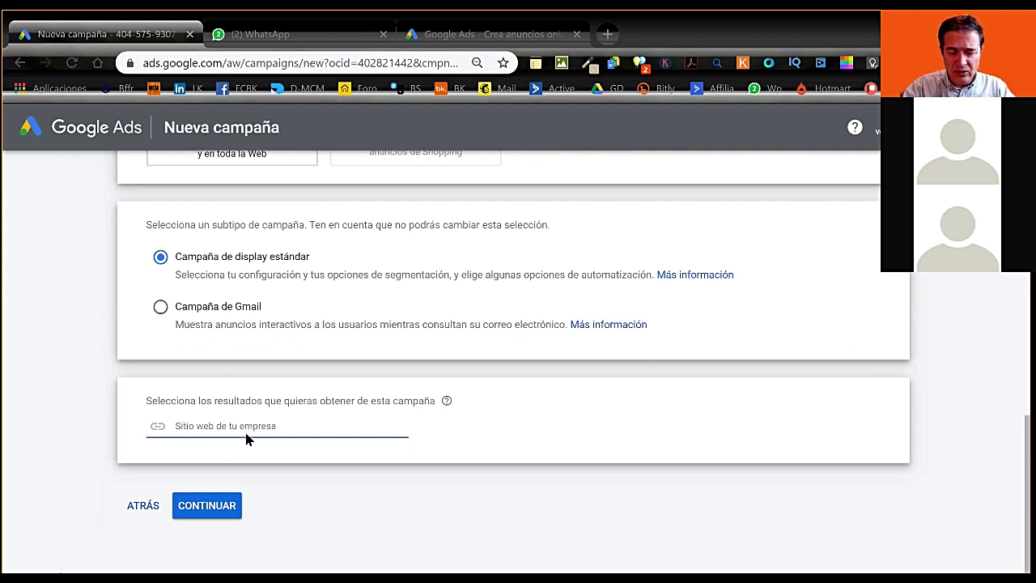
text(www)
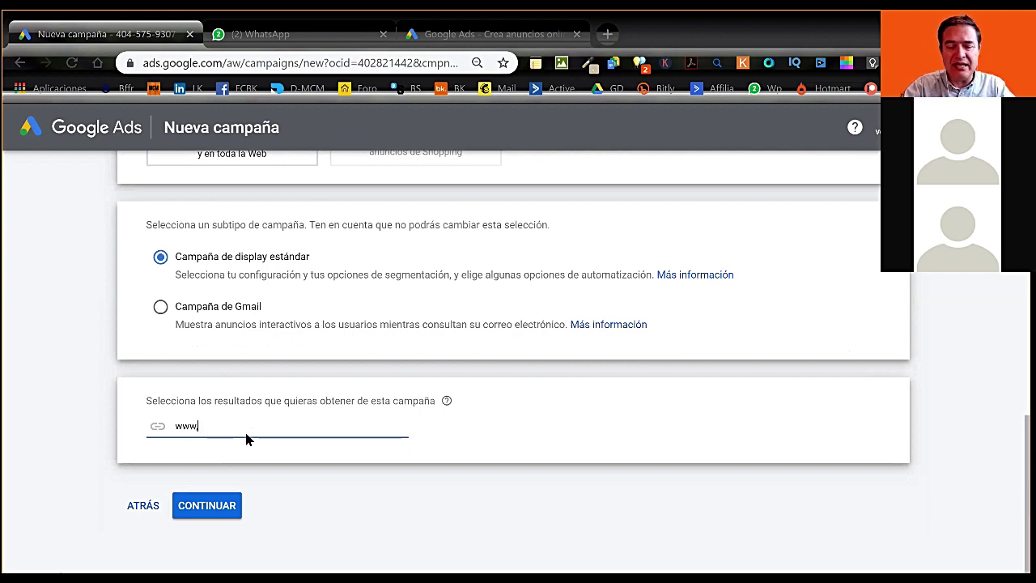
text(.forovaca)
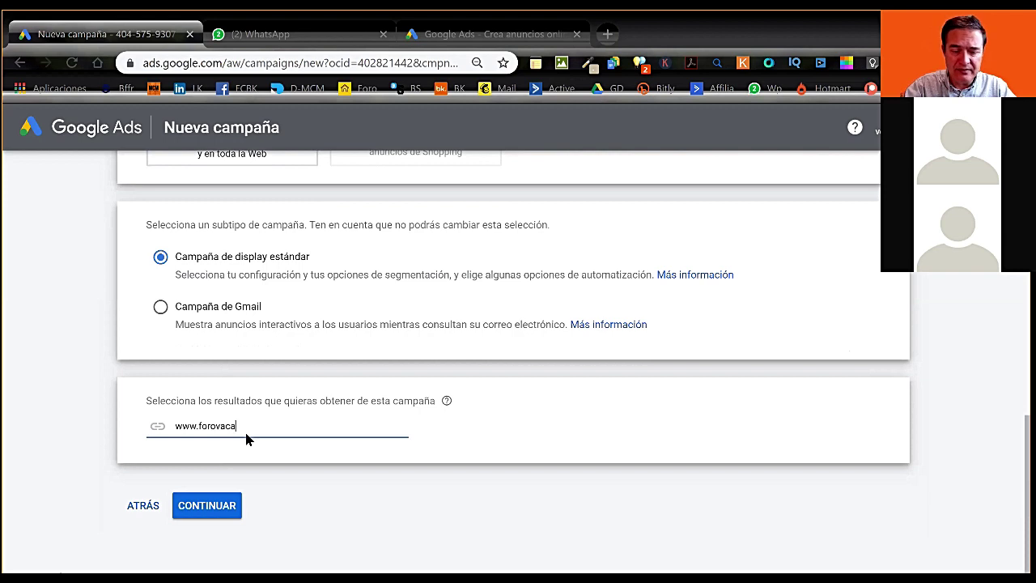
text(cional.)
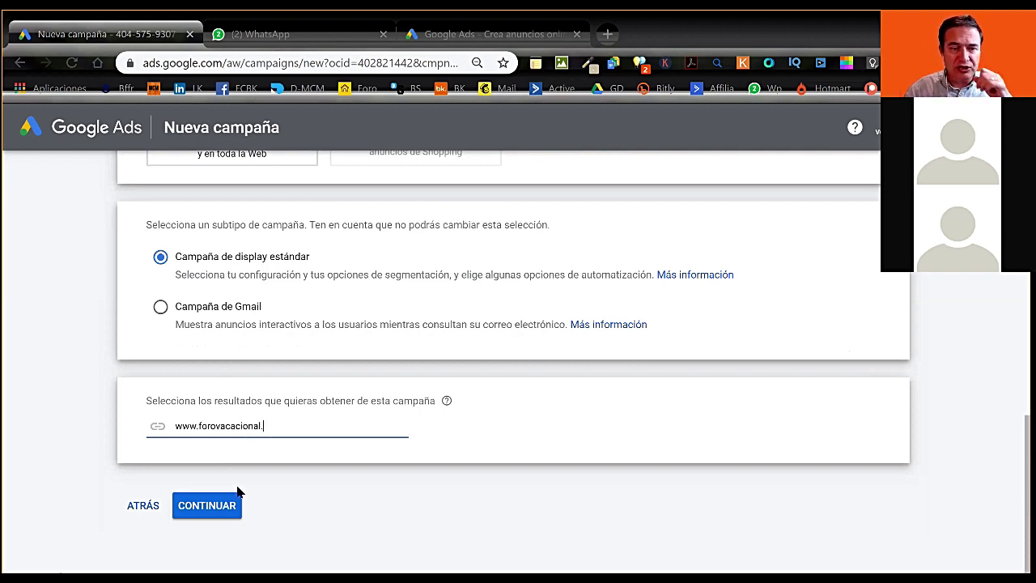
text(es)
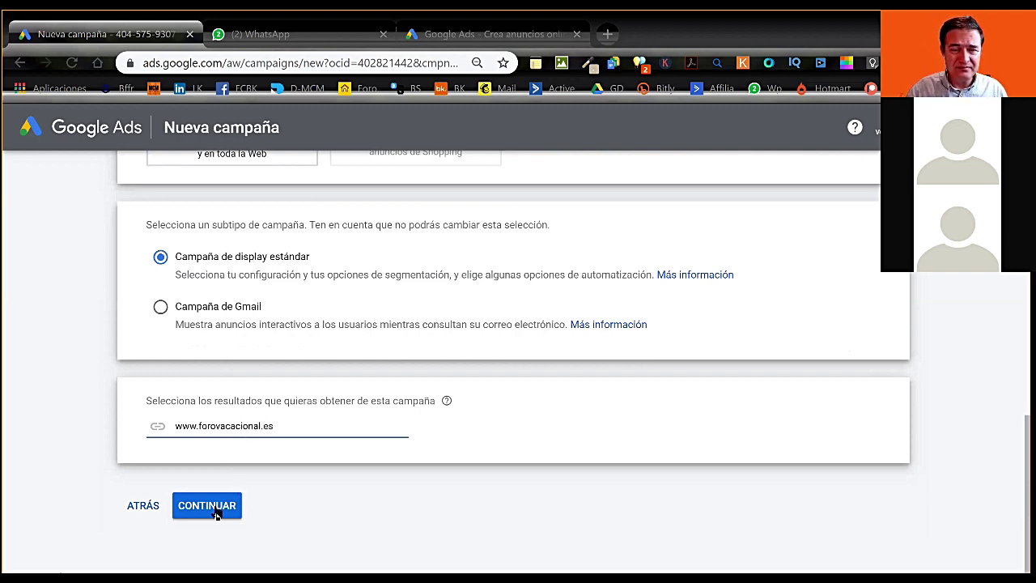
click(215, 509)
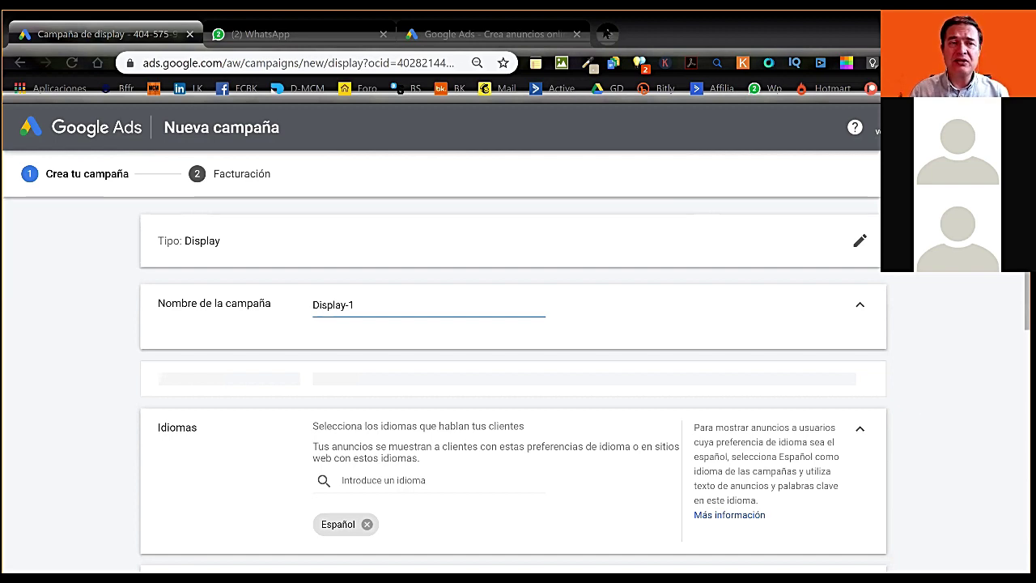
- Open the elpais.com news site in a new browser tab
click(440, 88)
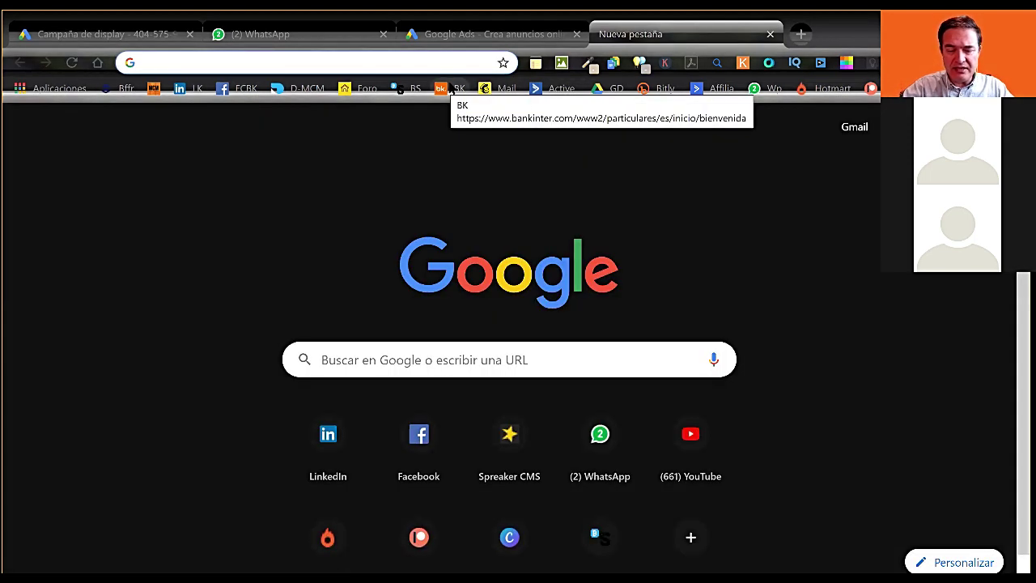
text(elpais)
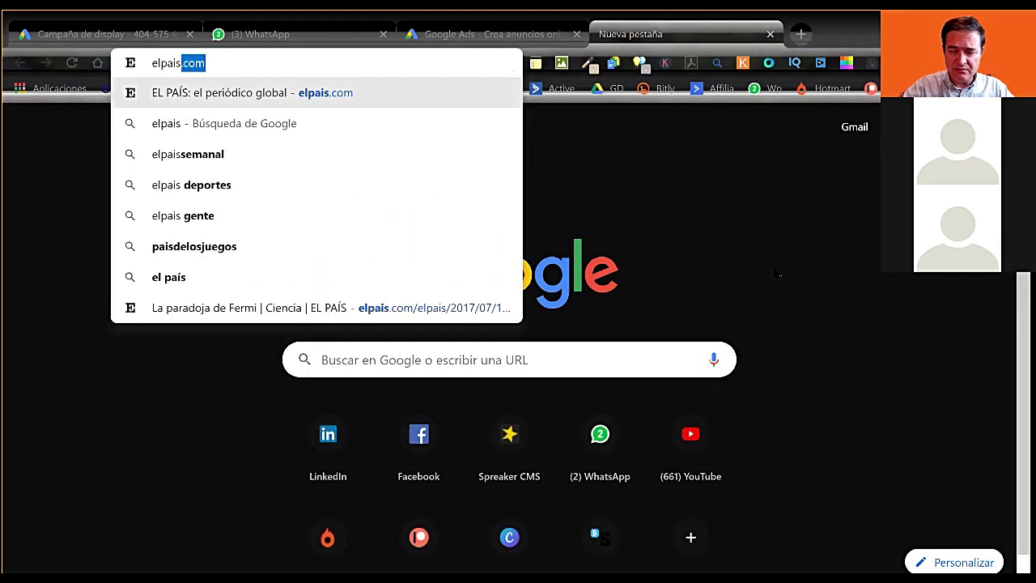
key(Return)
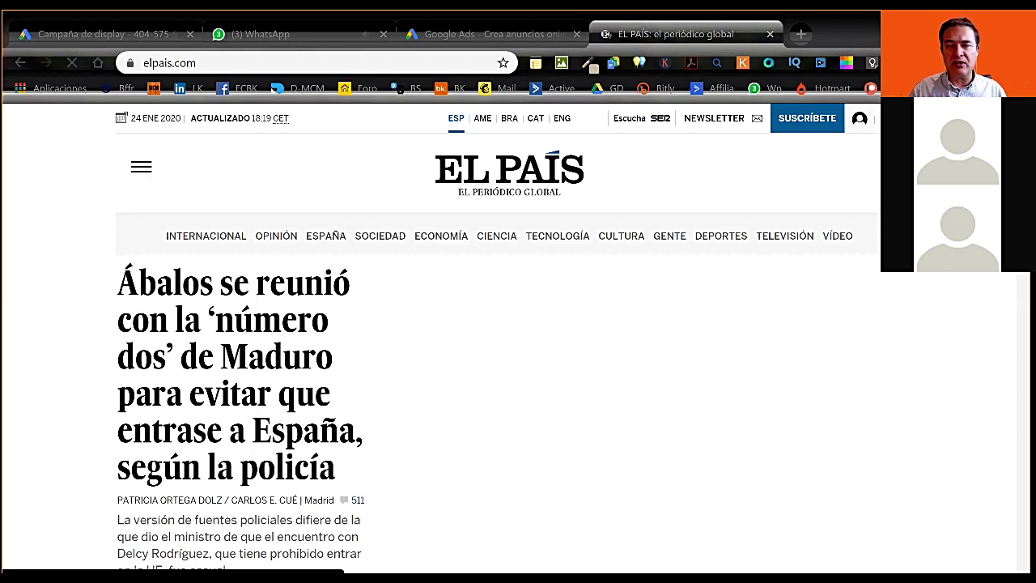
- Examine the El País front page for display advertisements placed alongside the news articles
scroll(498, 336, down, 2)
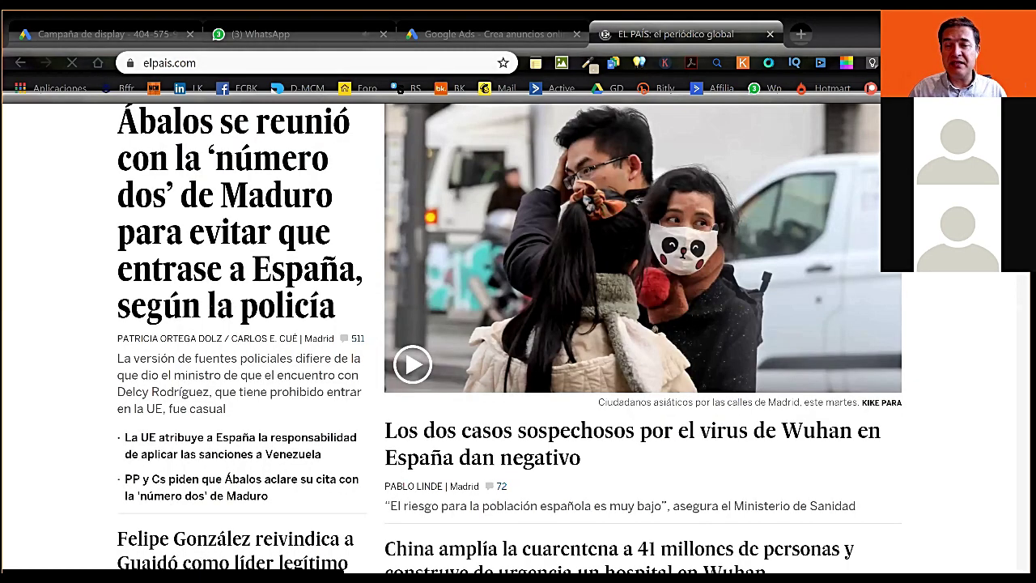
scroll(498, 336, down, 6)
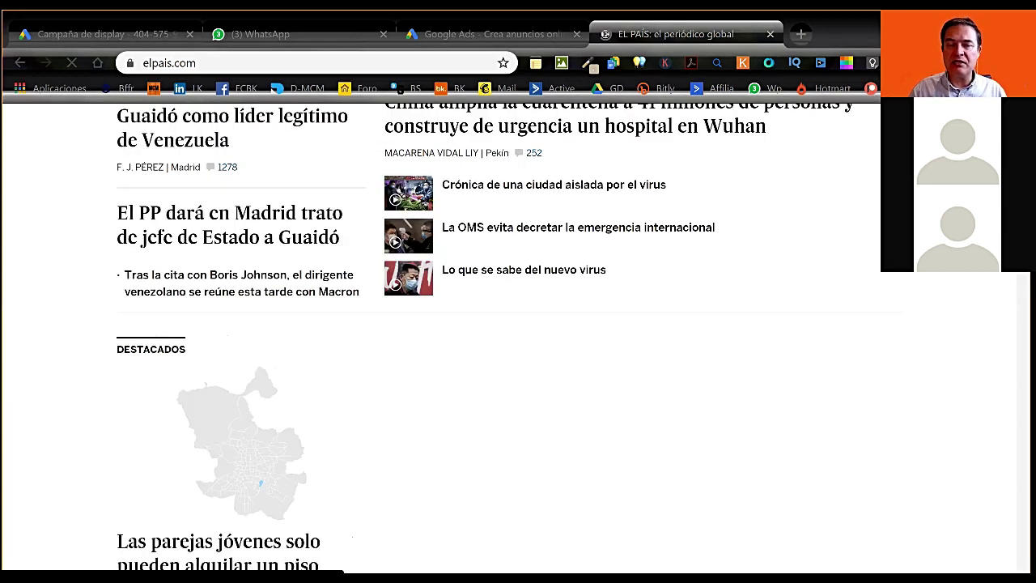
scroll(498, 336, down, 5)
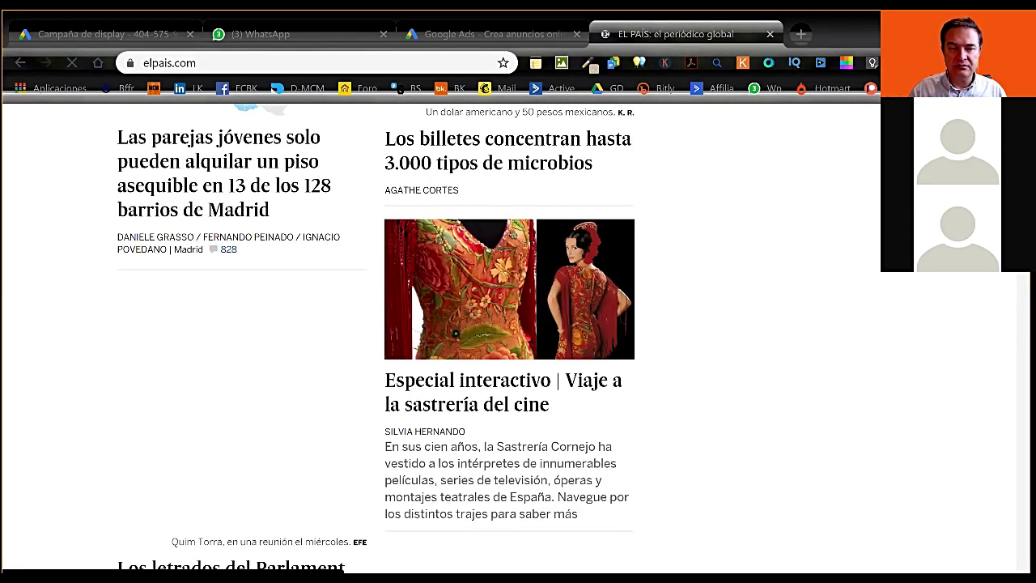
scroll(498, 336, down, 3)
scroll(498, 336, down, 1)
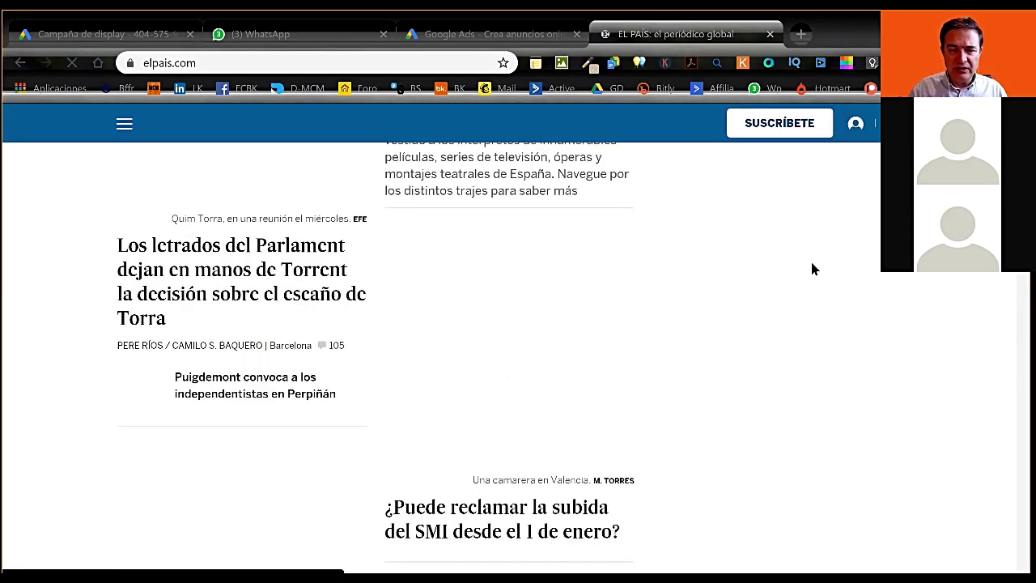
scroll(814, 269, down, 3)
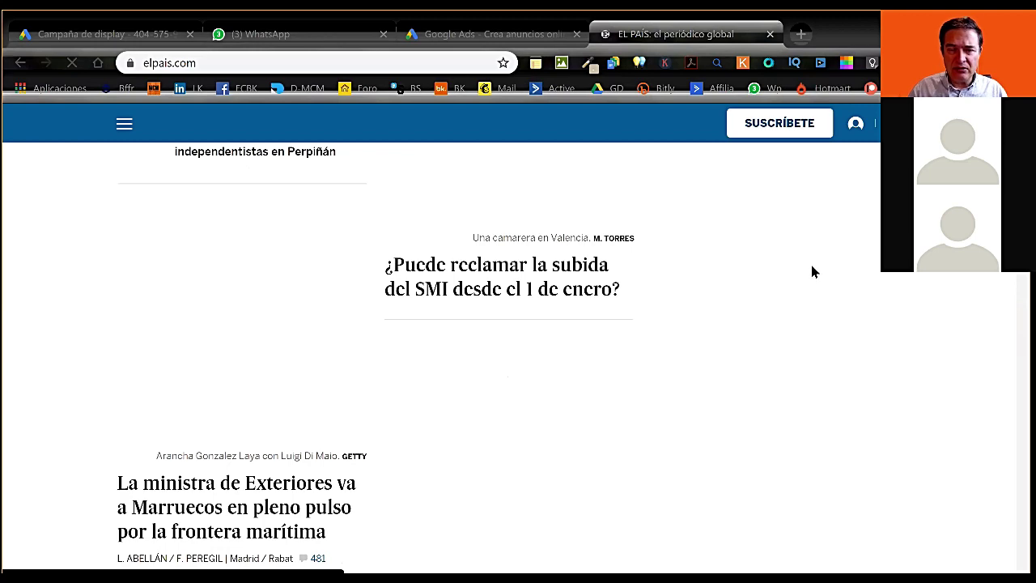
scroll(814, 162, down, 3)
scroll(777, 272, down, 3)
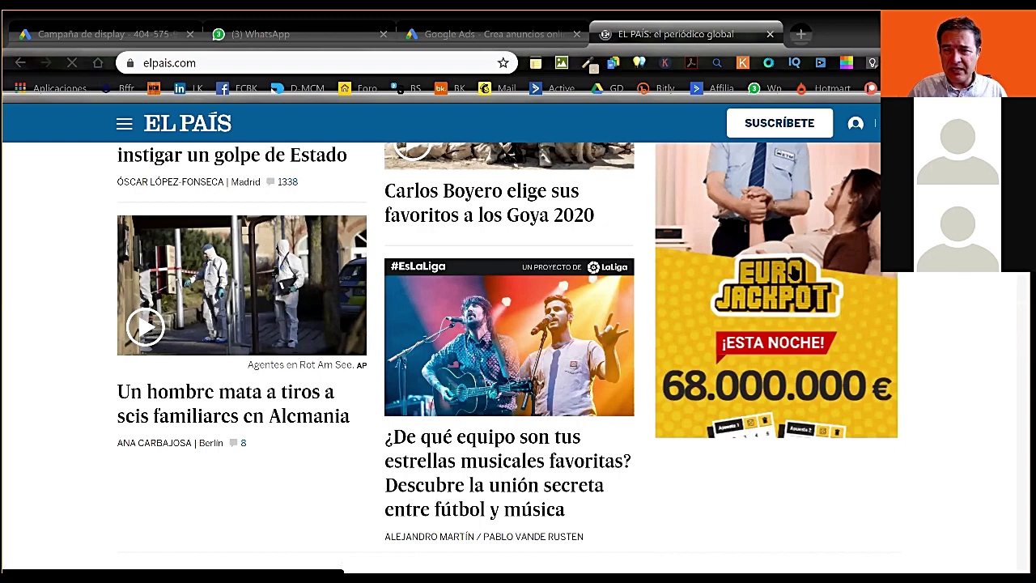
scroll(793, 273, up, 5)
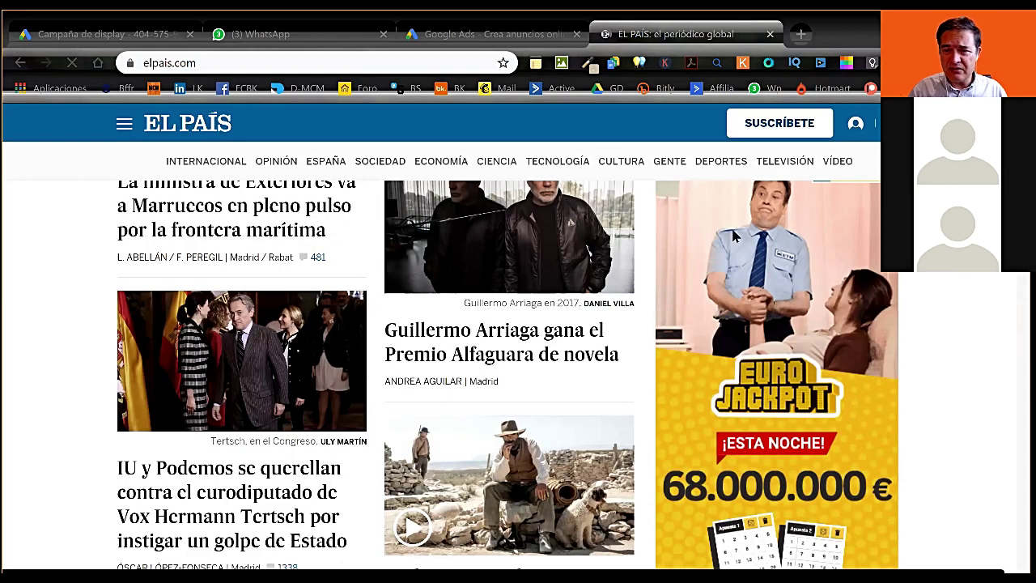
scroll(735, 235, up, 5)
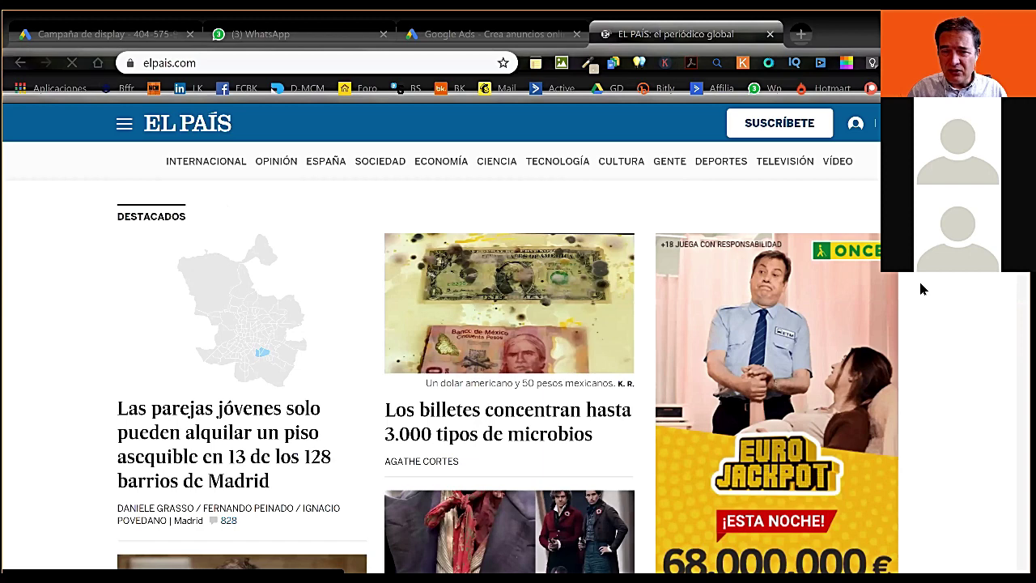
scroll(921, 289, down, 5)
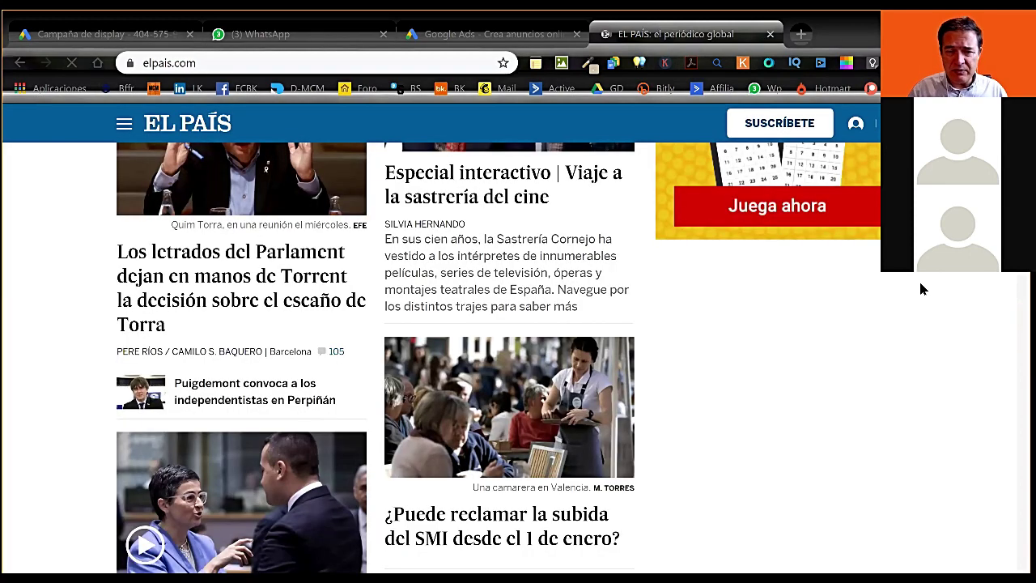
scroll(922, 289, down, 5)
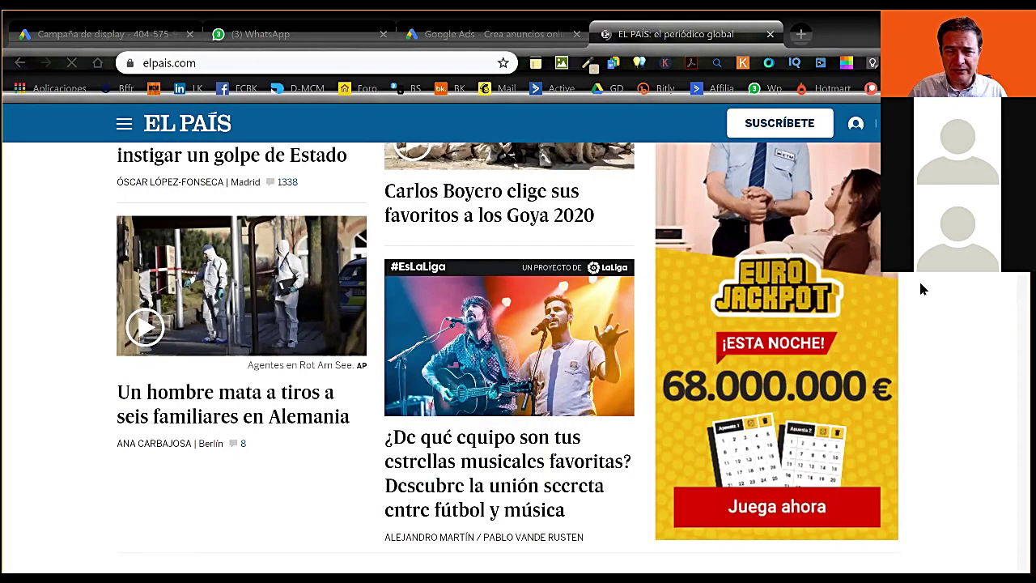
scroll(921, 289, down, 5)
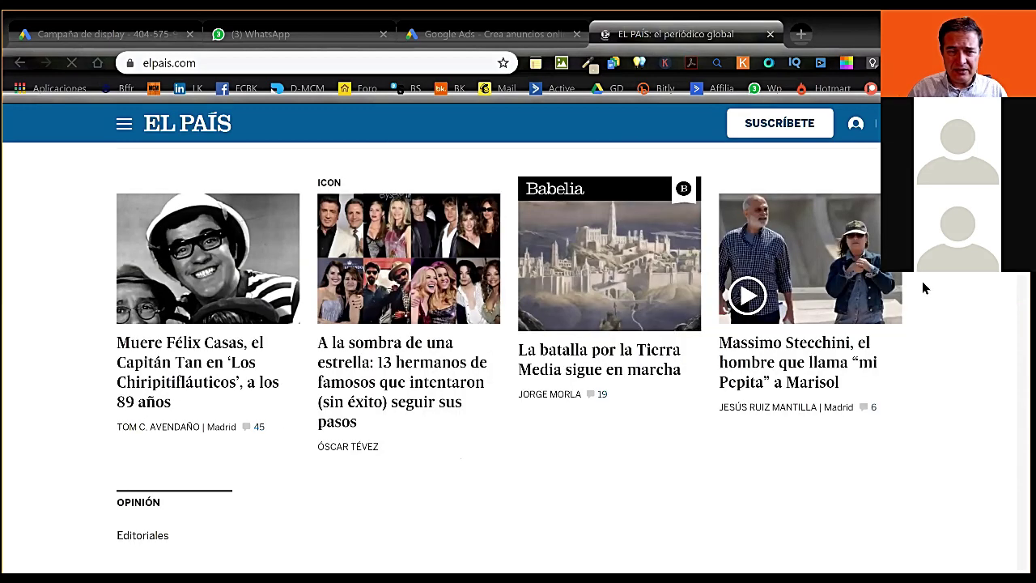
scroll(923, 288, down, 5)
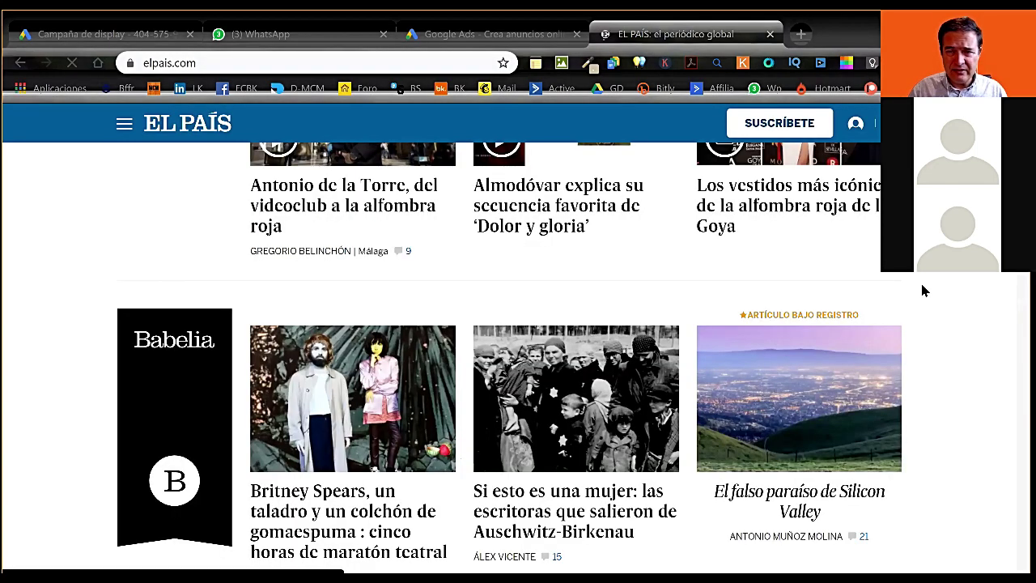
scroll(923, 289, down, 5)
scroll(761, 249, down, 2)
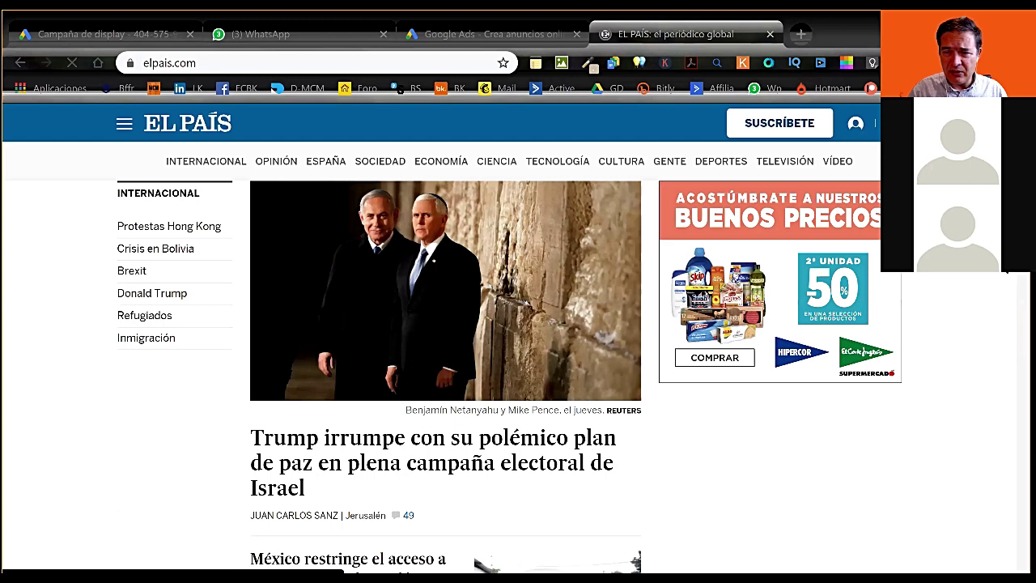
- Return from the news site to the new display campaign's settings in Google Ads
scroll(715, 285, up, 1)
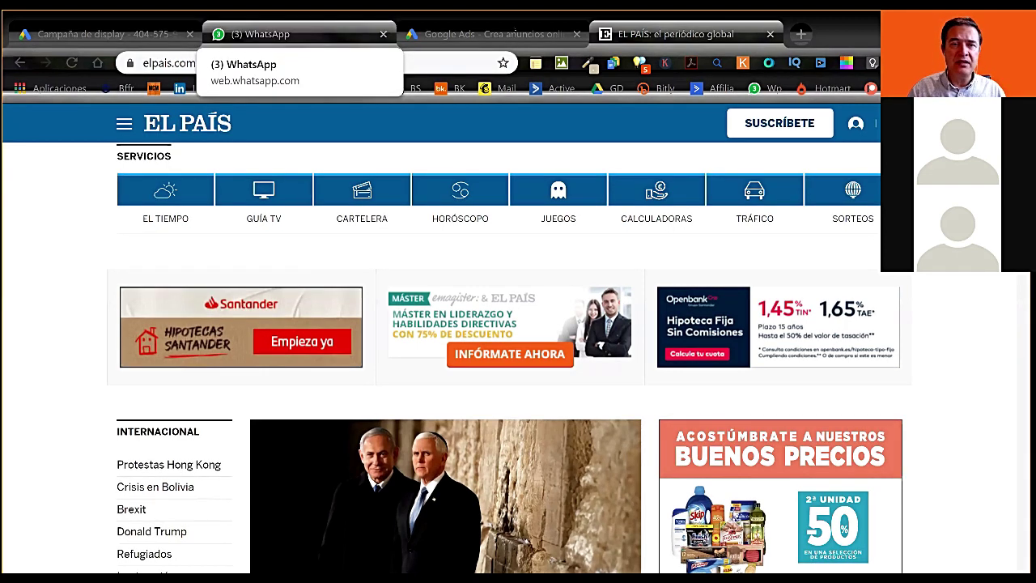
click(485, 34)
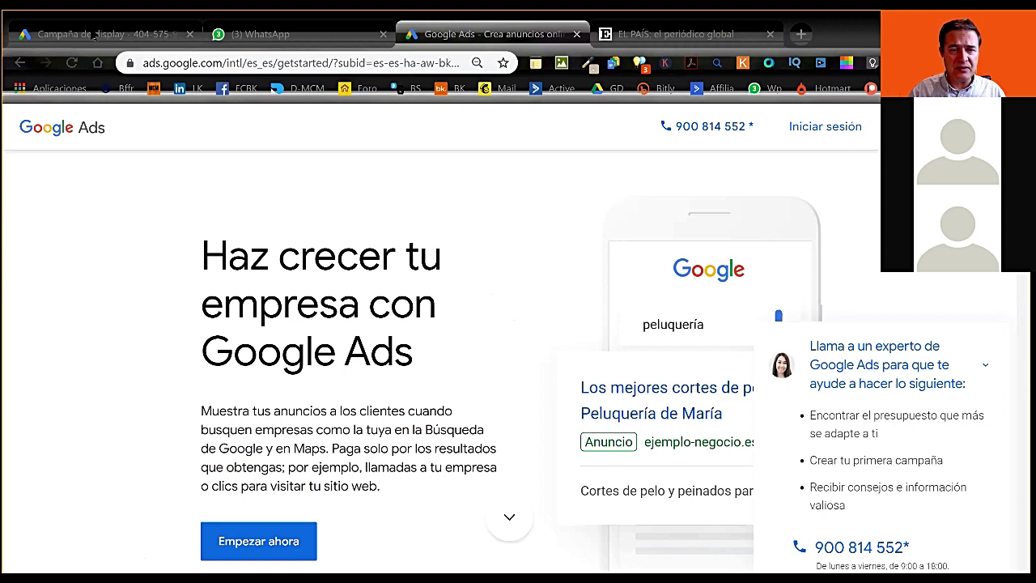
key(ctrl+1)
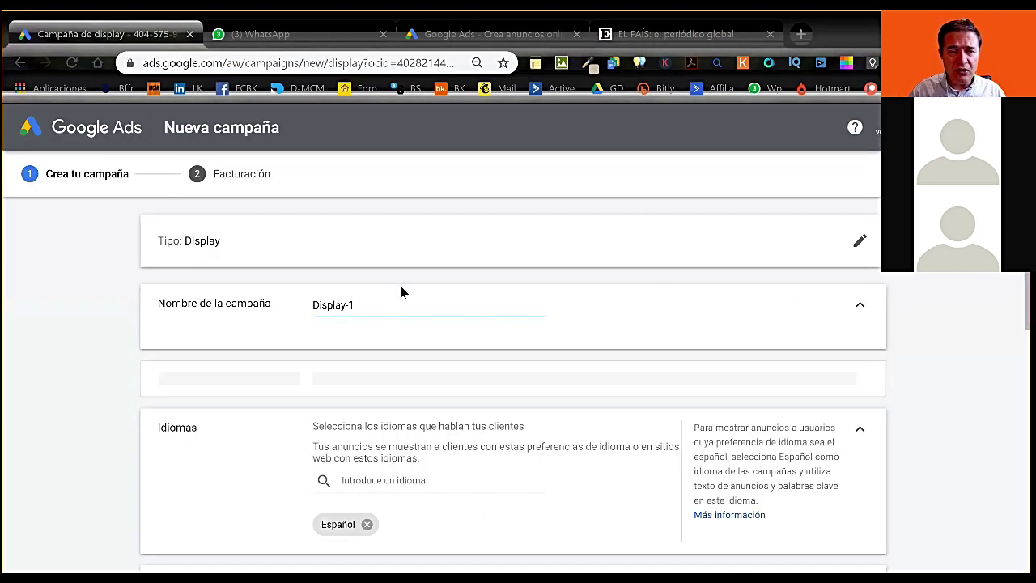
- Examine the campaign's location, language and bidding settings, including the choices for what the bidding should focus on
scroll(486, 266, down, 2)
scroll(740, 279, up, 1)
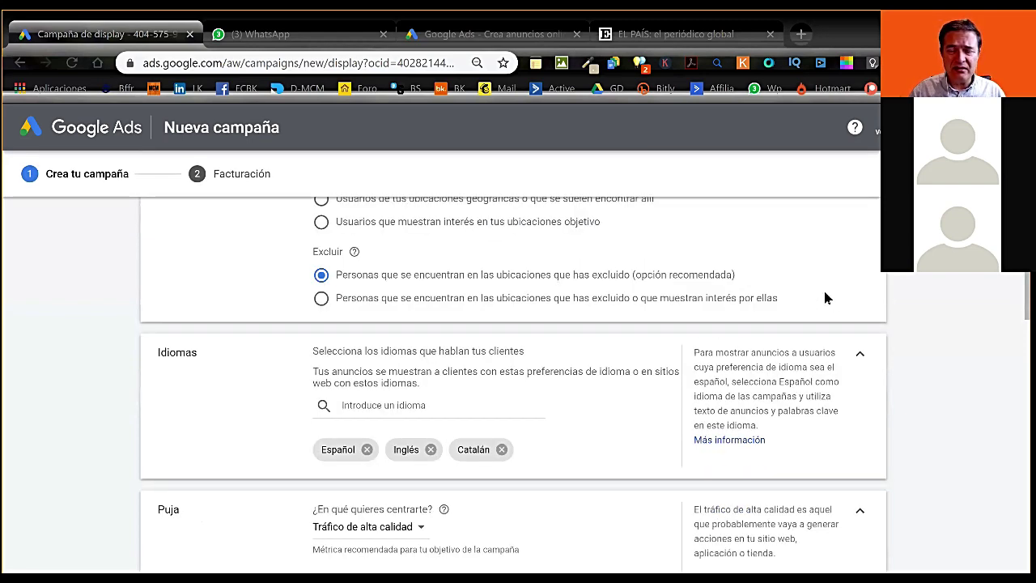
scroll(826, 298, up, 4)
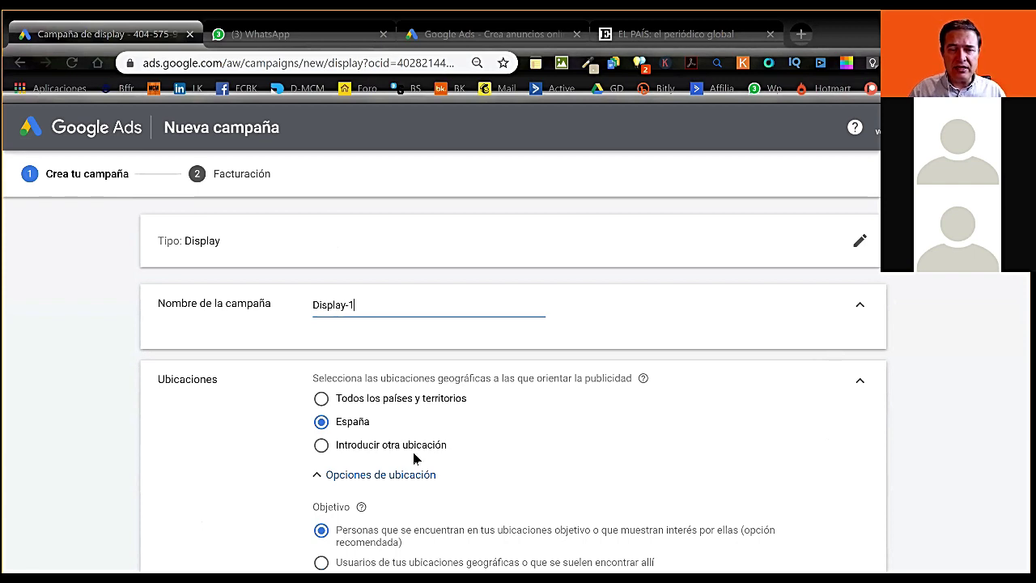
scroll(361, 220, down, 2)
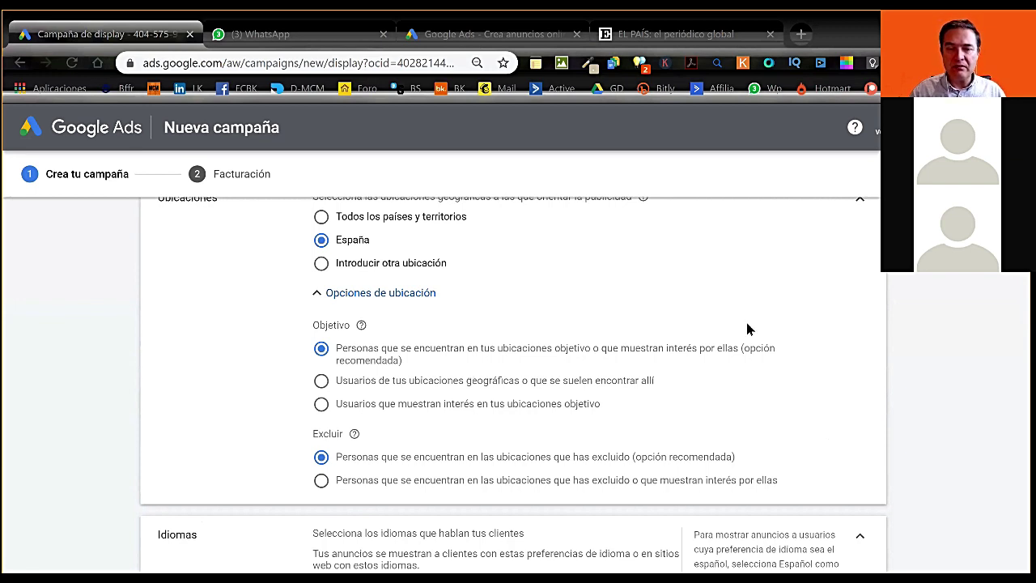
scroll(734, 330, down, 5)
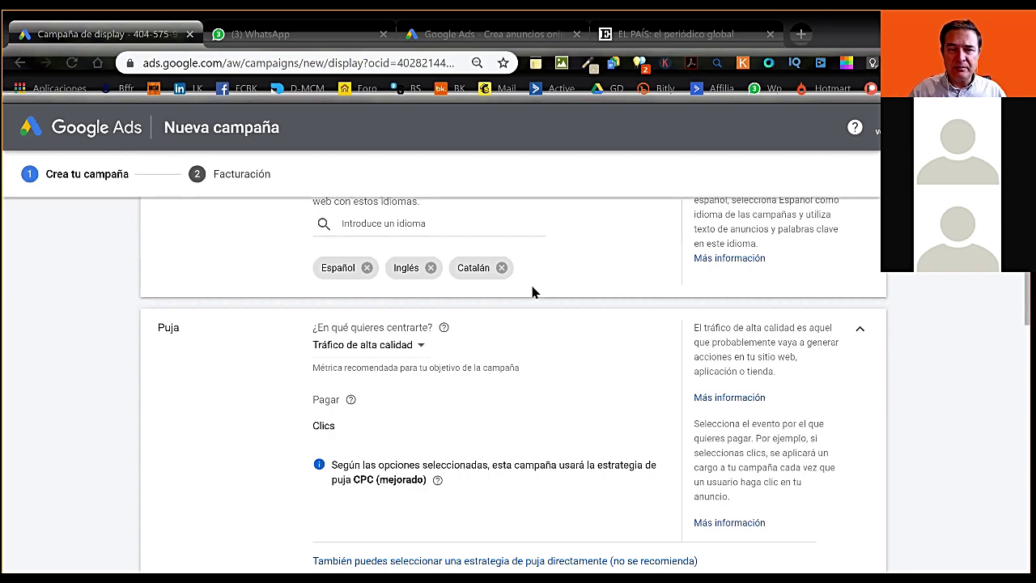
scroll(533, 293, up, 5)
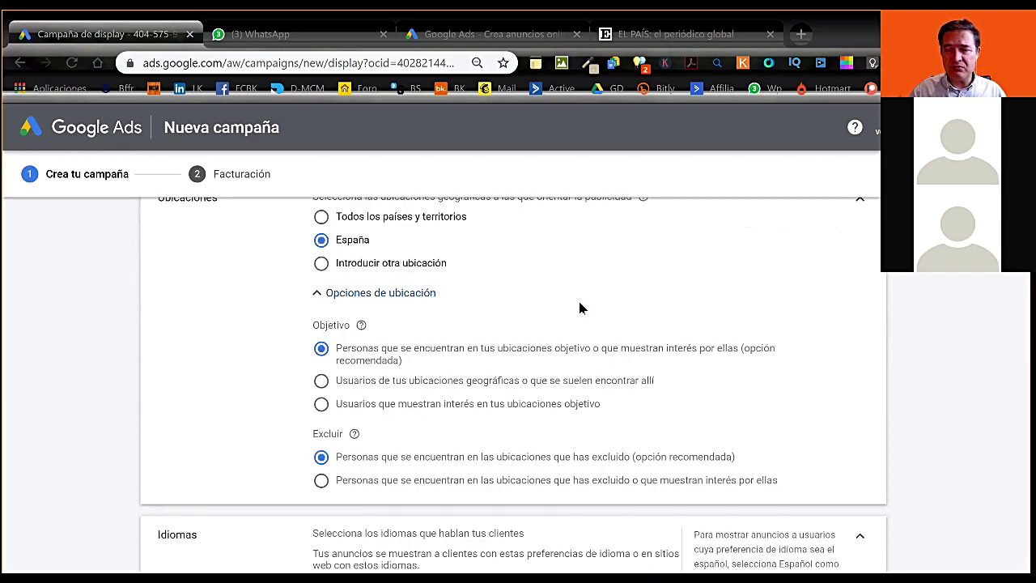
scroll(349, 353, down, 2)
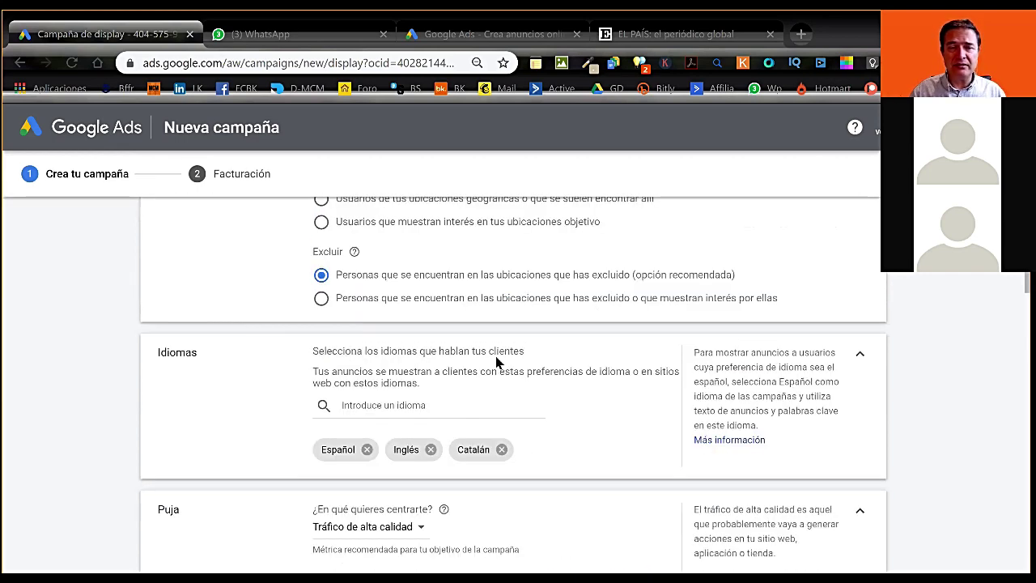
scroll(497, 362, down, 2)
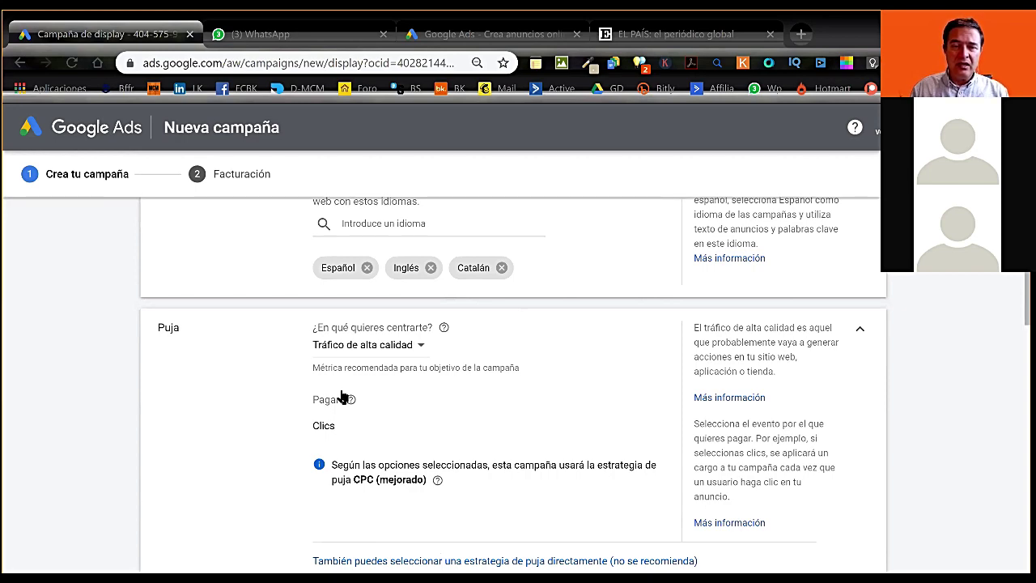
scroll(343, 397, down, 2)
scroll(382, 295, up, 5)
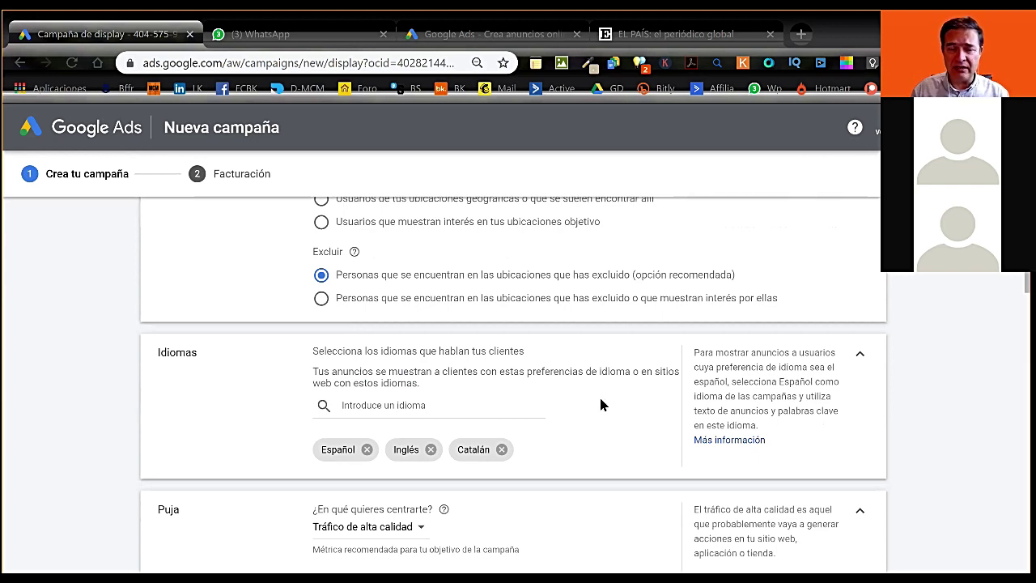
scroll(407, 307, down, 5)
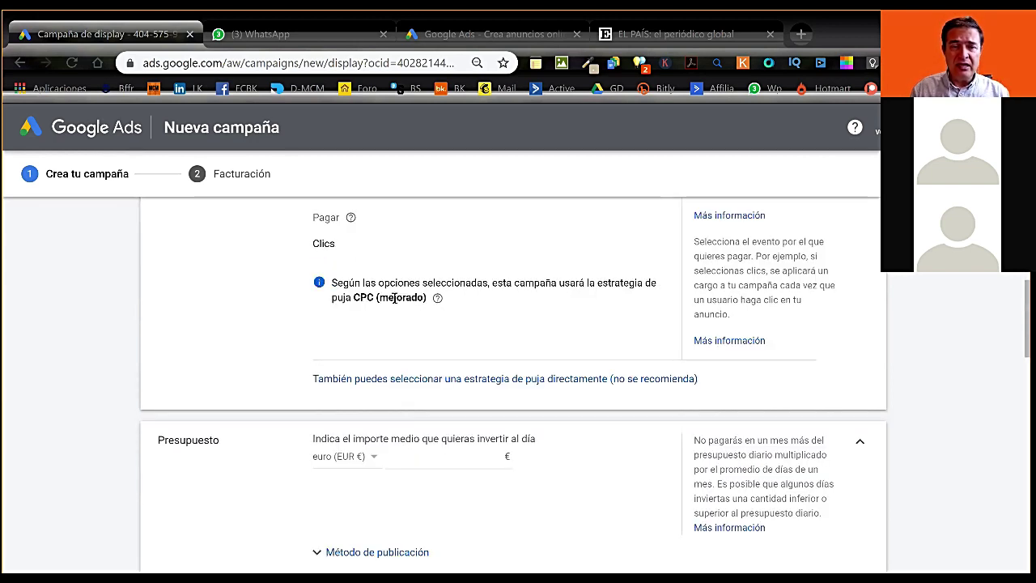
scroll(348, 421, up, 2)
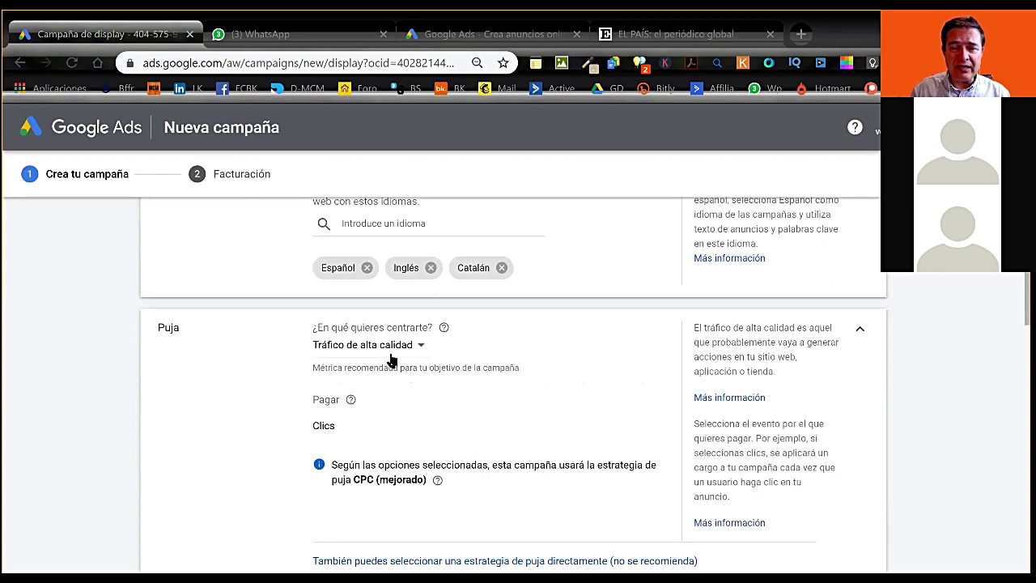
click(414, 349)
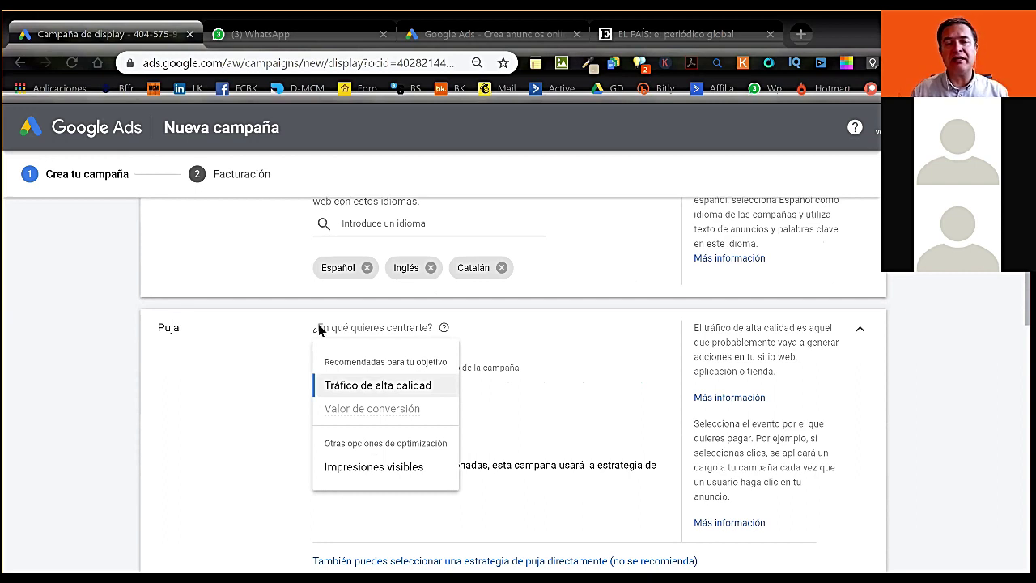
click(229, 428)
- Set the average daily budget to 10 € and expand the delivery method options (Método de publicación)
scroll(281, 389, down, 5)
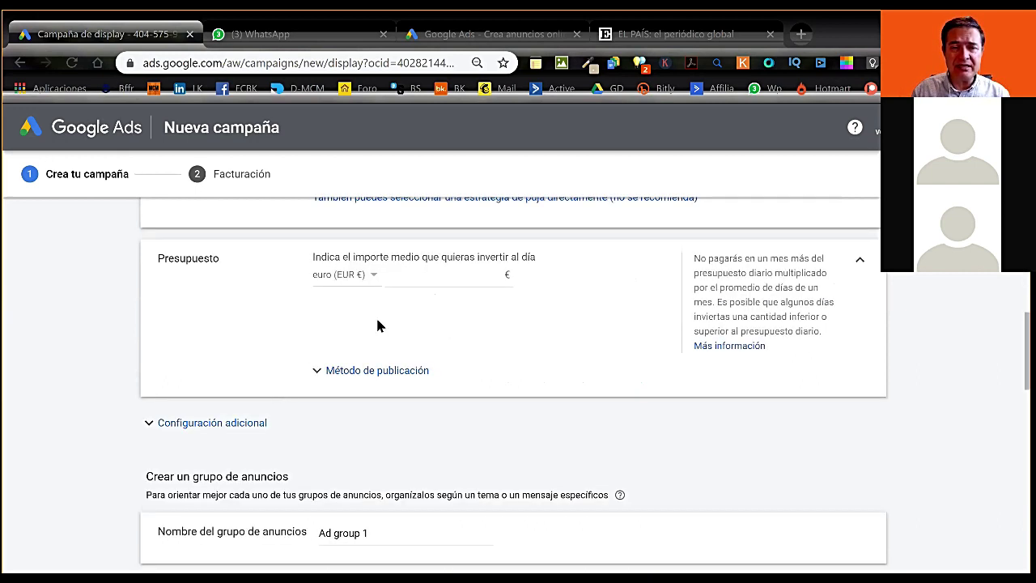
click(413, 285)
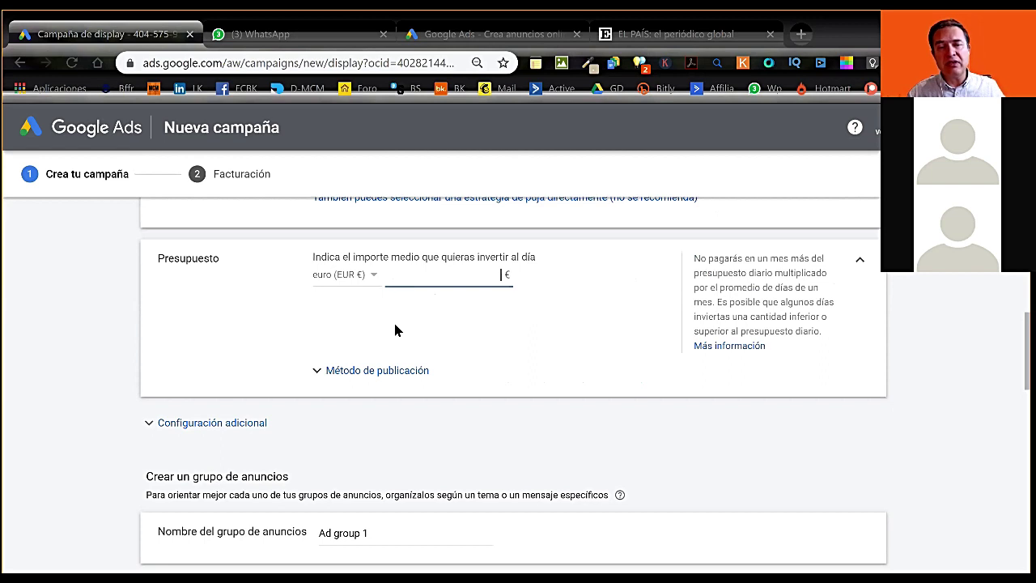
text(10)
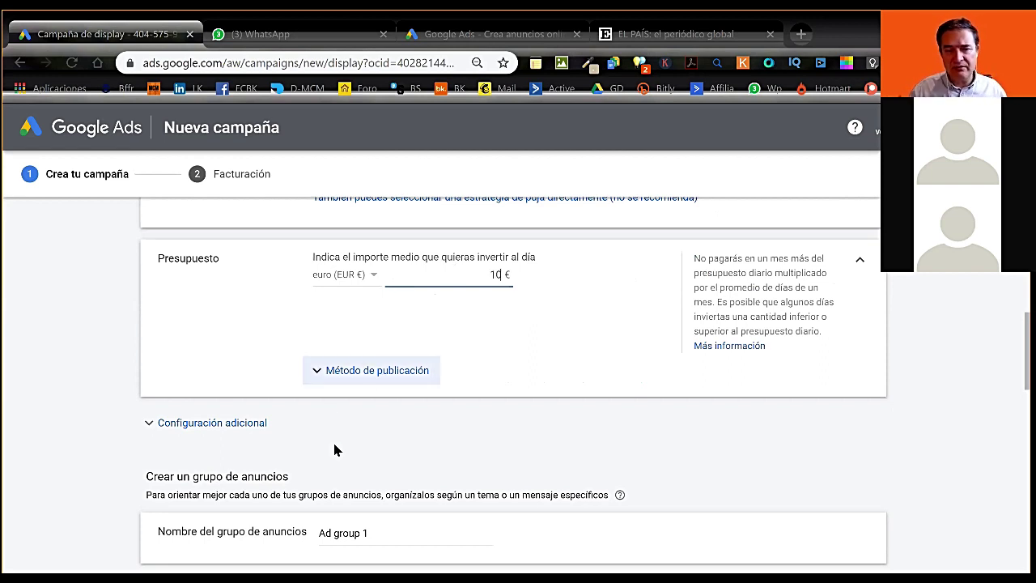
click(405, 372)
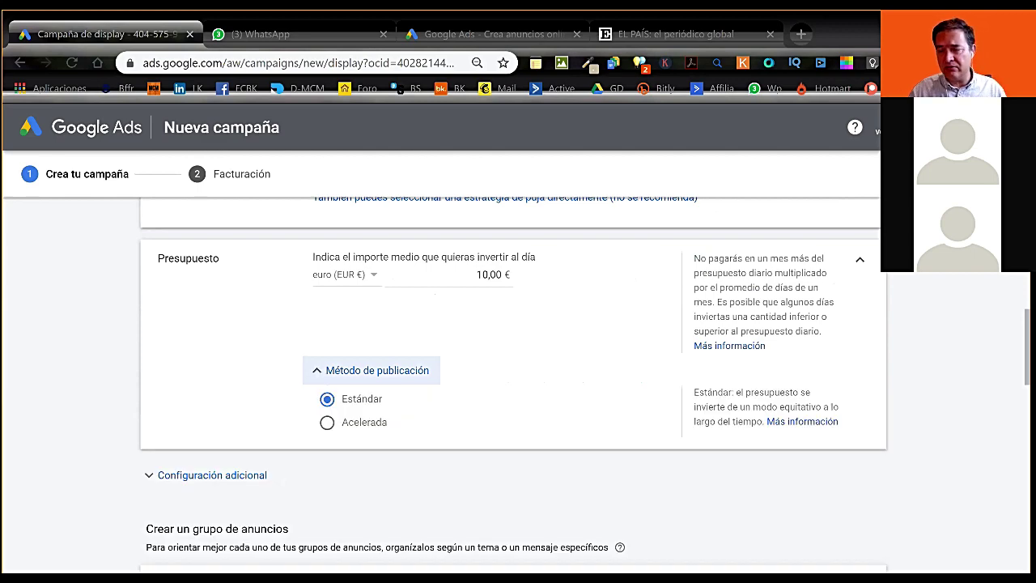
- Rename the ad group as Nieve
scroll(1007, 290, down, 5)
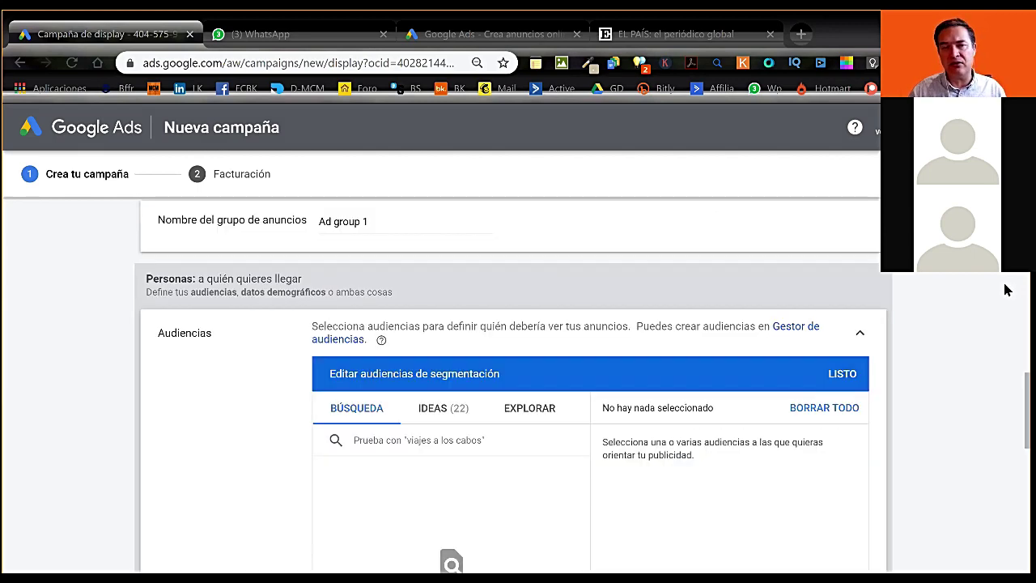
scroll(998, 300, up, 2)
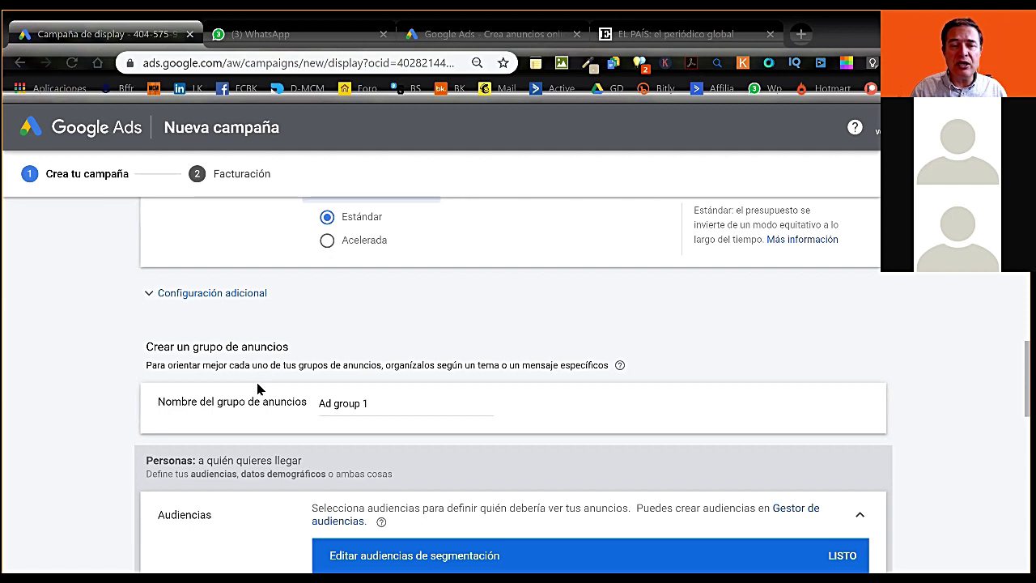
click(384, 400)
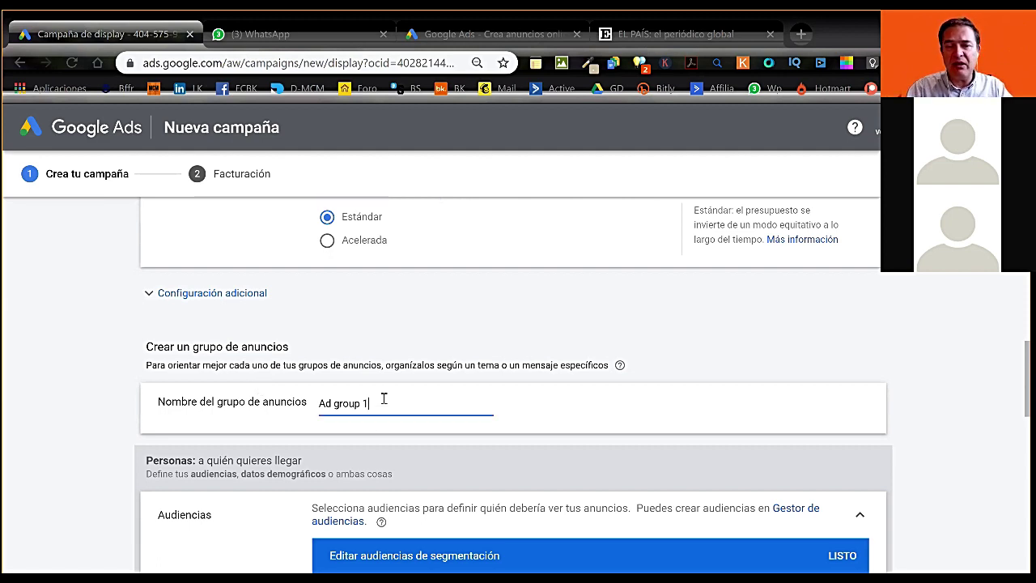
key(BackSpace)
key(BackSpace)
key(BackSpace)
key(BackSpace)
key(BackSpace)
key(BackSpace)
key(BackSpace)
key(BackSpace)
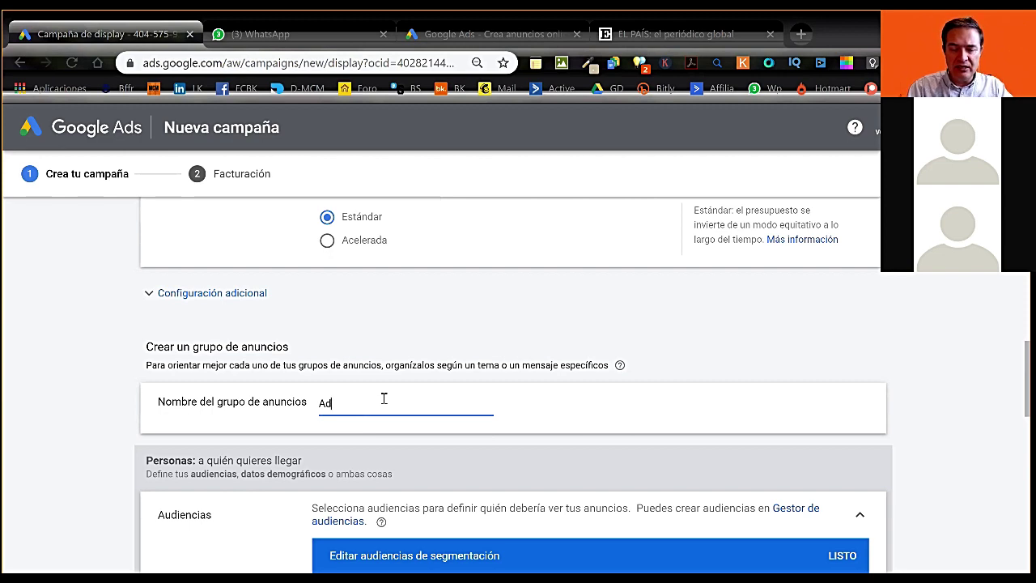
key(BackSpace)
key(BackSpace)
text(Nieve)
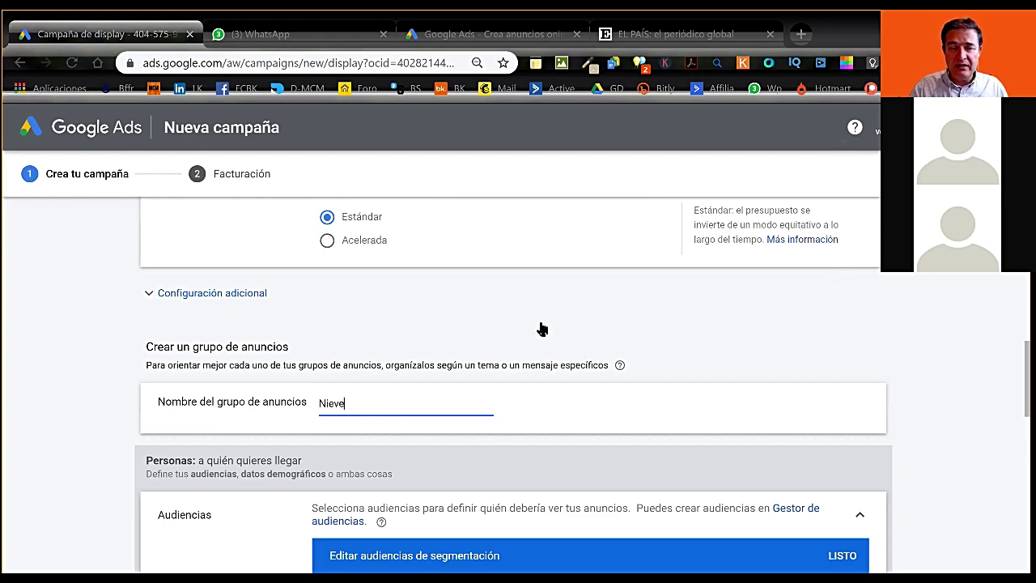
- Explore the targeting audiences and open the category "Qué buscan habitualmente o qué están planificando"
scroll(542, 328, down, 2)
scroll(486, 324, down, 2)
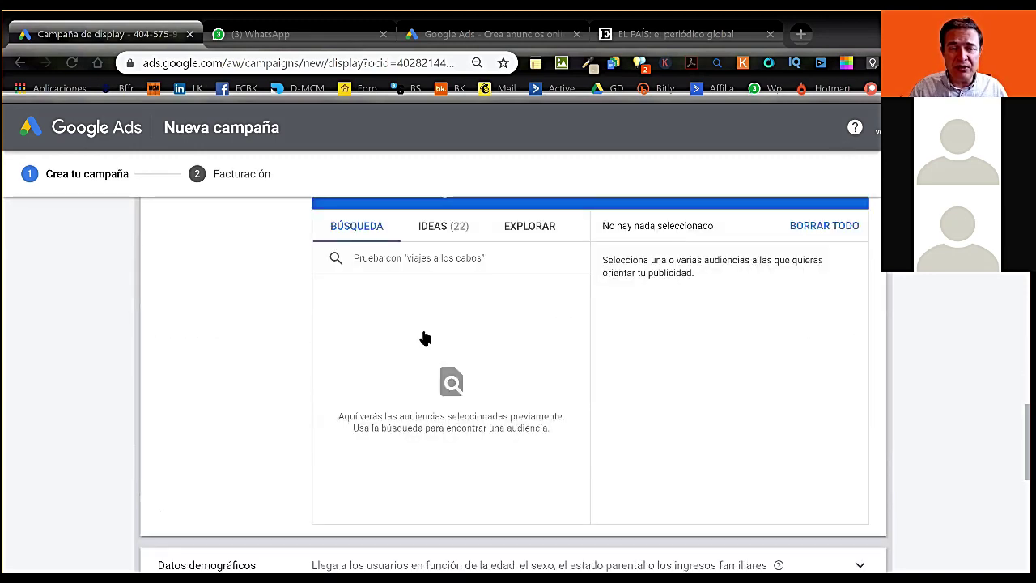
scroll(370, 400, up, 2)
scroll(372, 399, down, 4)
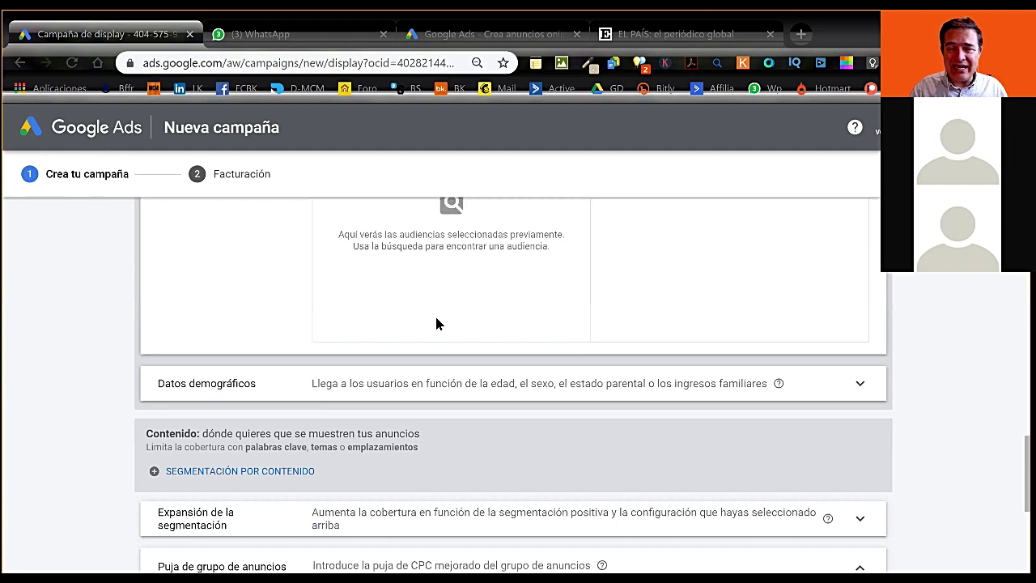
scroll(512, 283, up, 2)
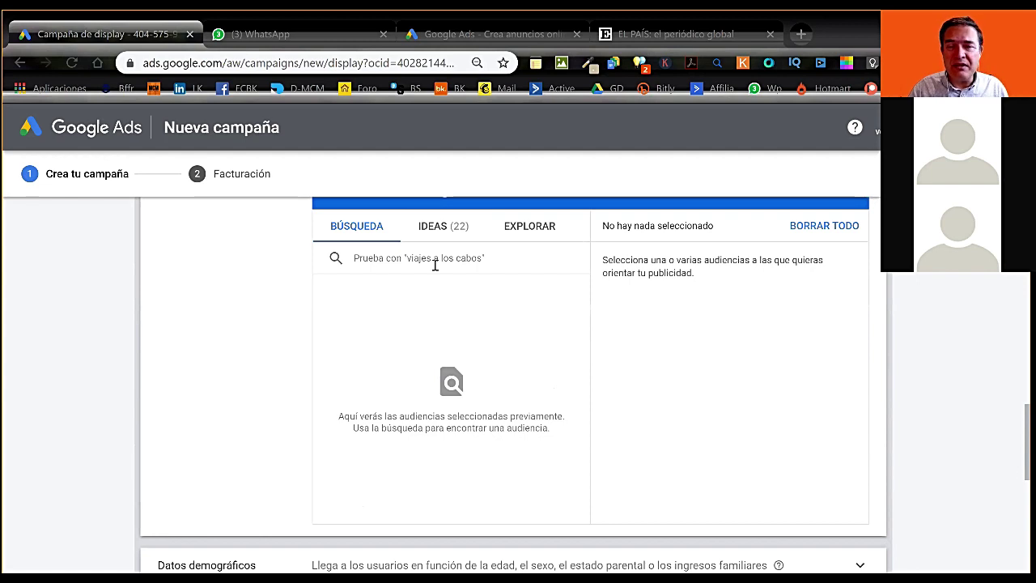
click(525, 226)
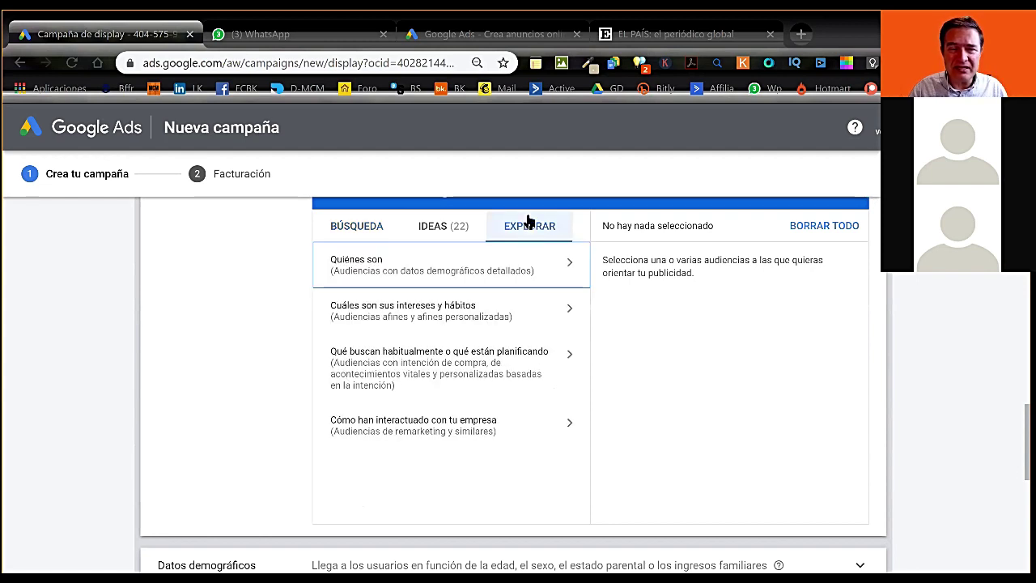
click(518, 266)
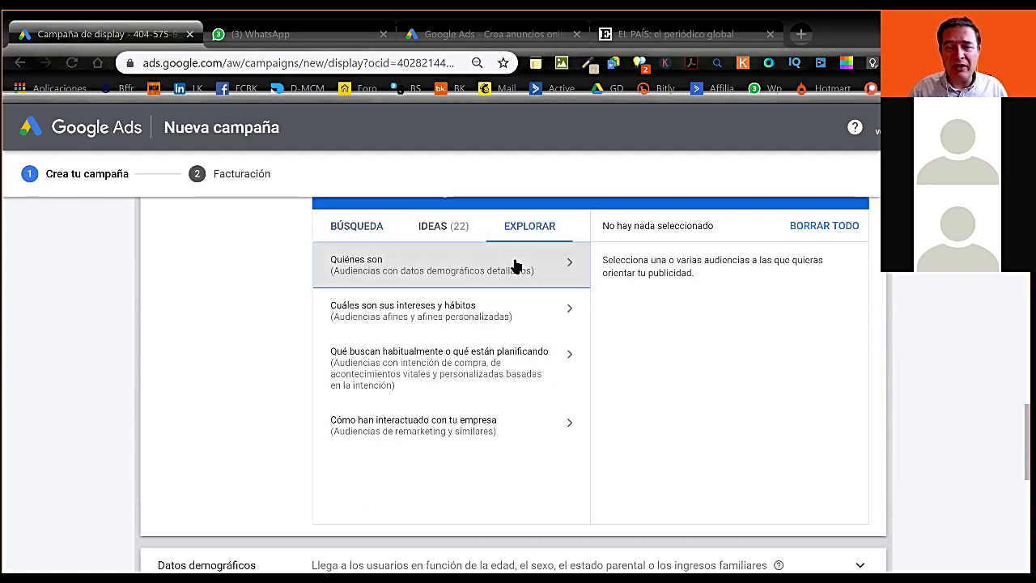
click(514, 314)
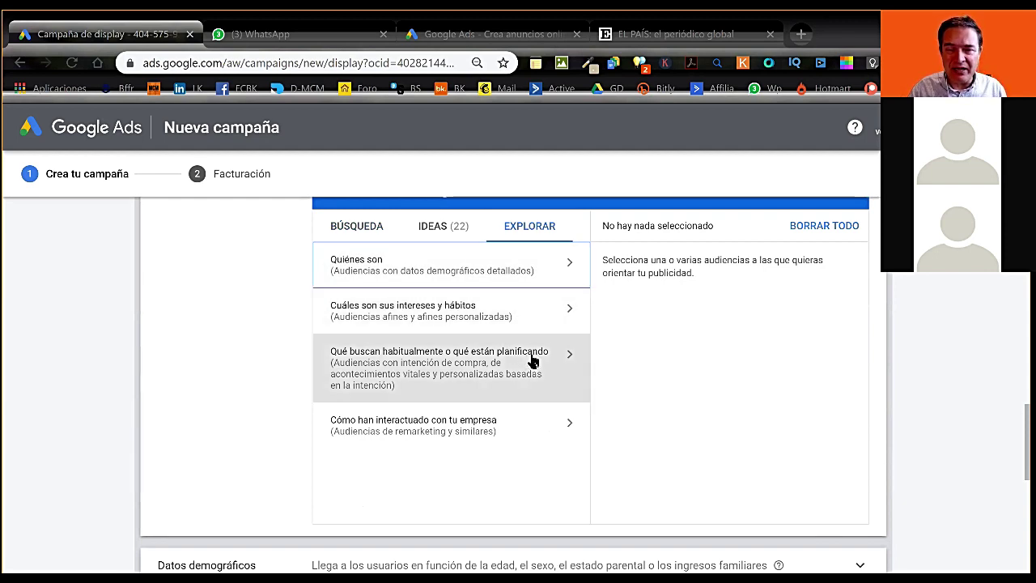
click(508, 338)
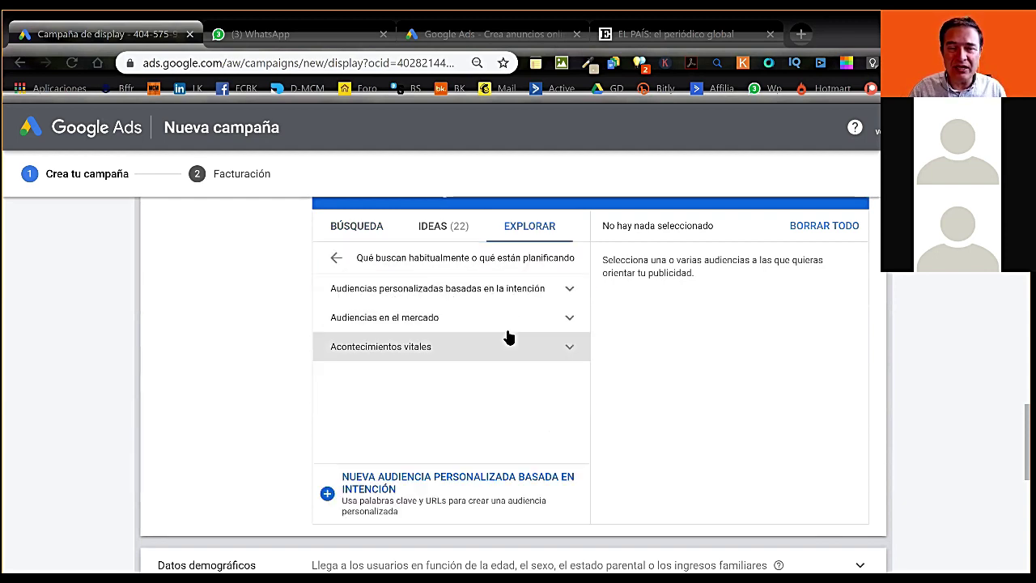
- Examine the custom intent audiences (Audiencias personalizadas basadas en la intención) and the categories under Audiencias en el mercado
click(566, 294)
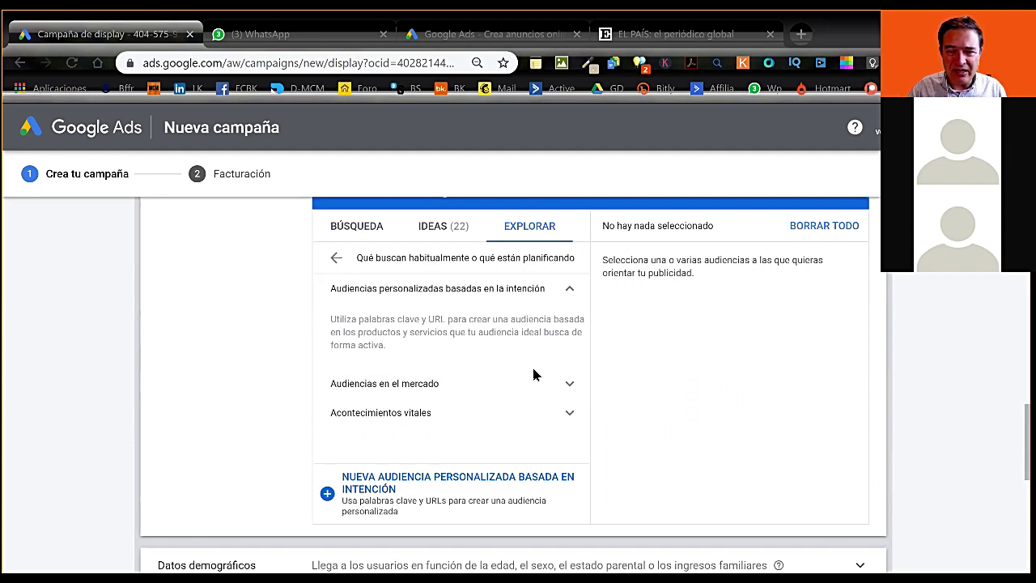
click(570, 388)
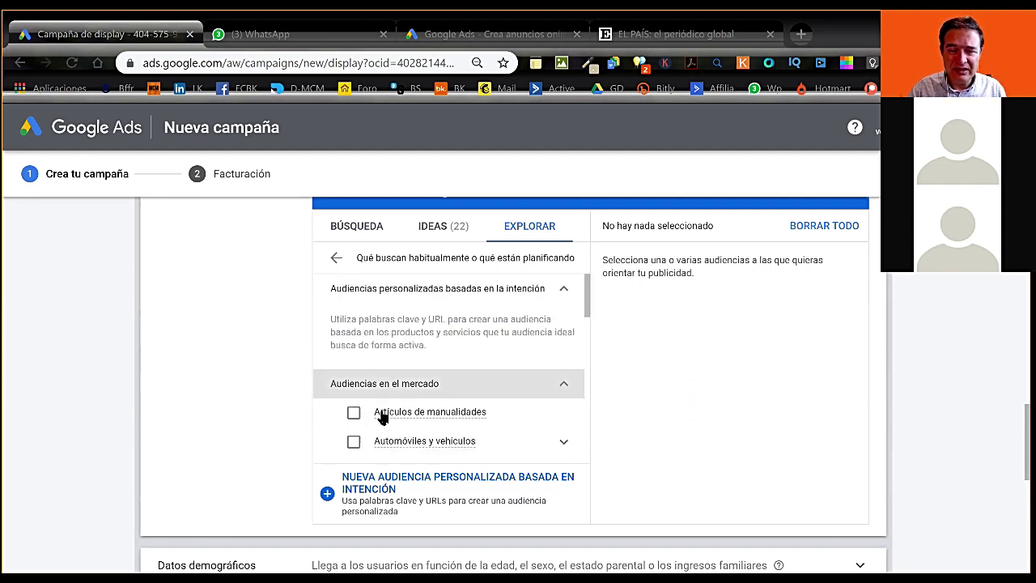
click(566, 445)
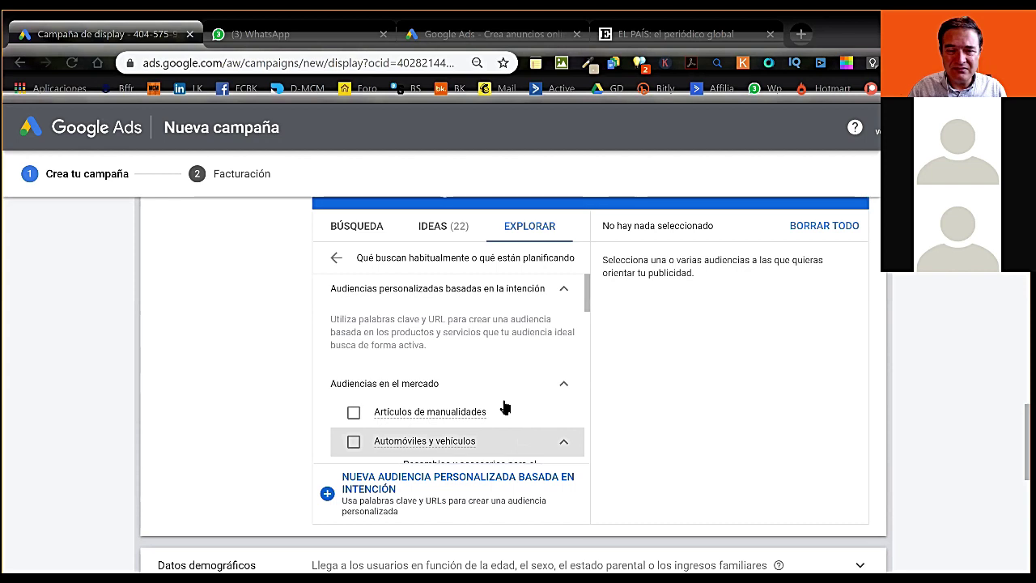
scroll(505, 408, down, 2)
scroll(505, 406, down, 3)
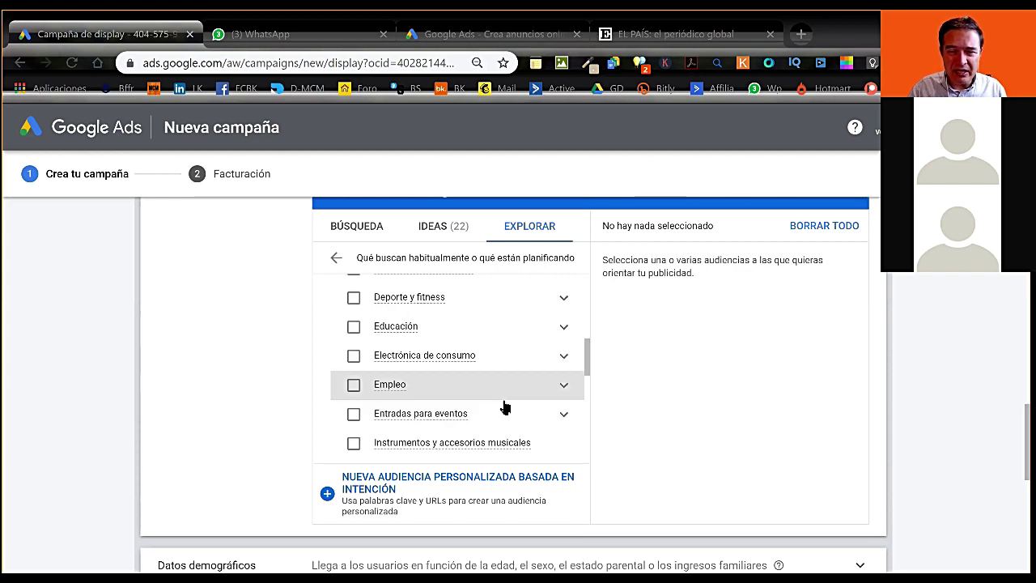
scroll(505, 407, down, 3)
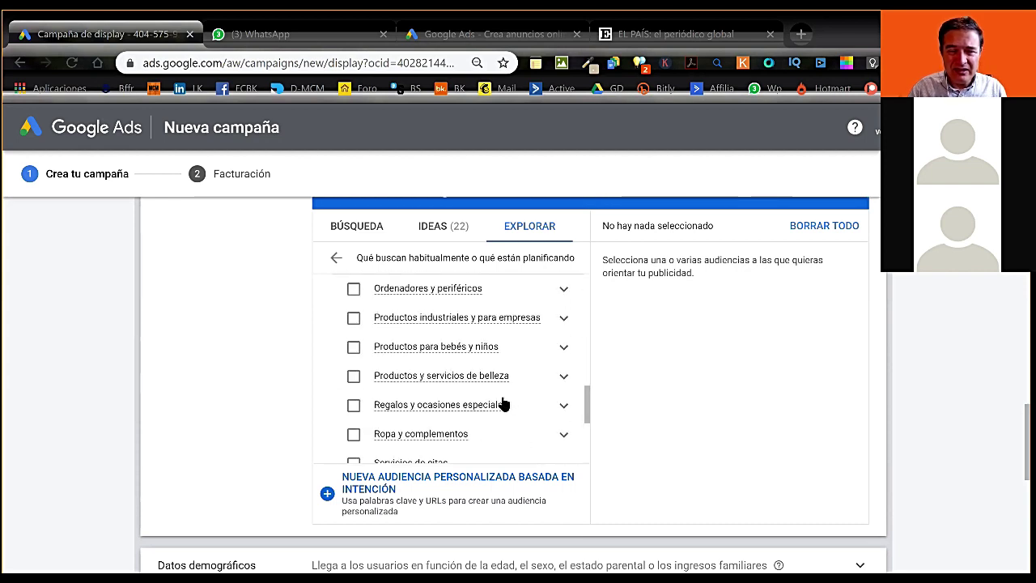
scroll(499, 400, down, 2)
scroll(396, 308, down, 1)
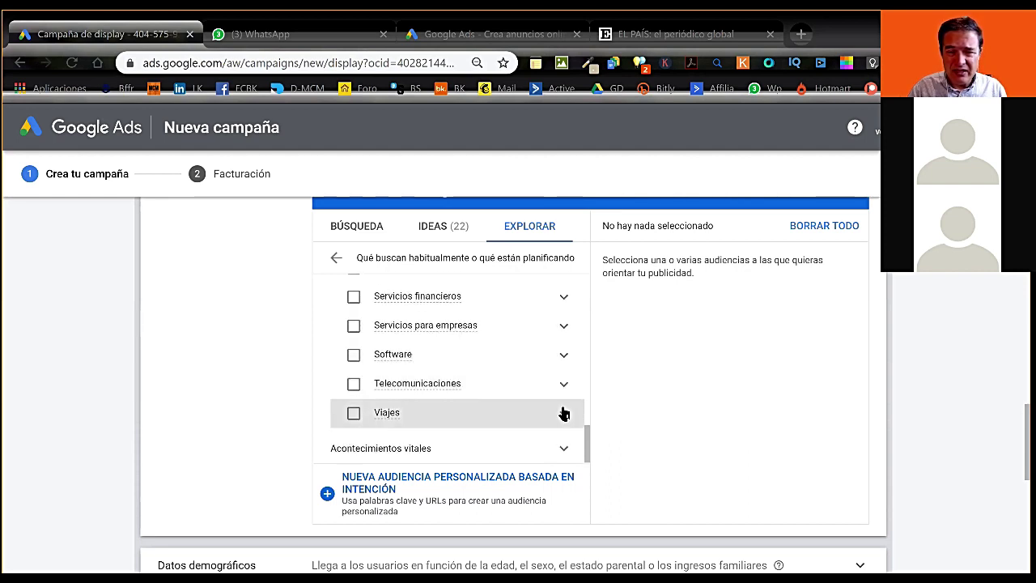
- Add the in-market audience Viajes a Helsinki, found under Viajes > Viajes por destino > Viajes a Europa
click(489, 400)
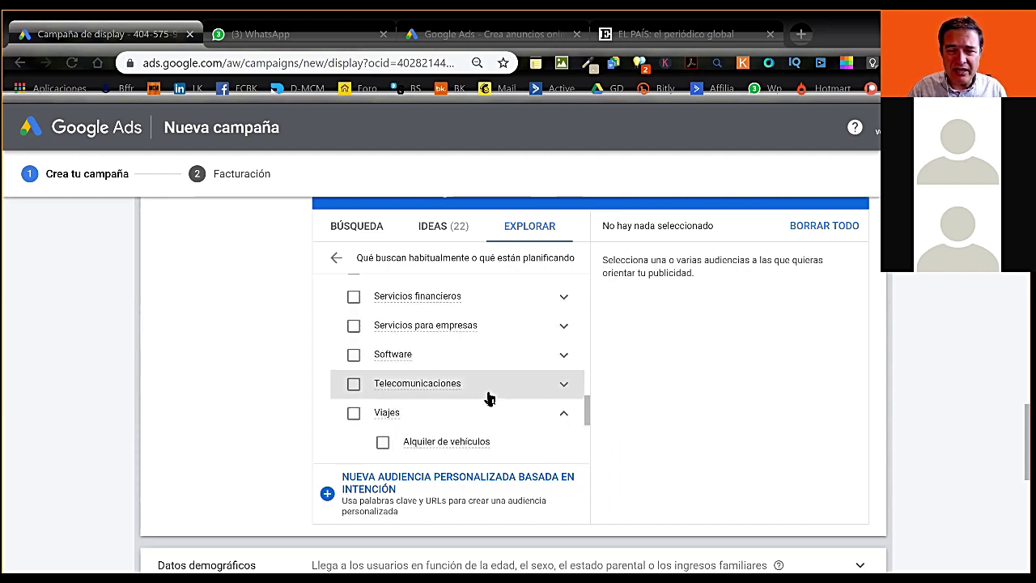
scroll(475, 379, down, 2)
scroll(467, 408, down, 1)
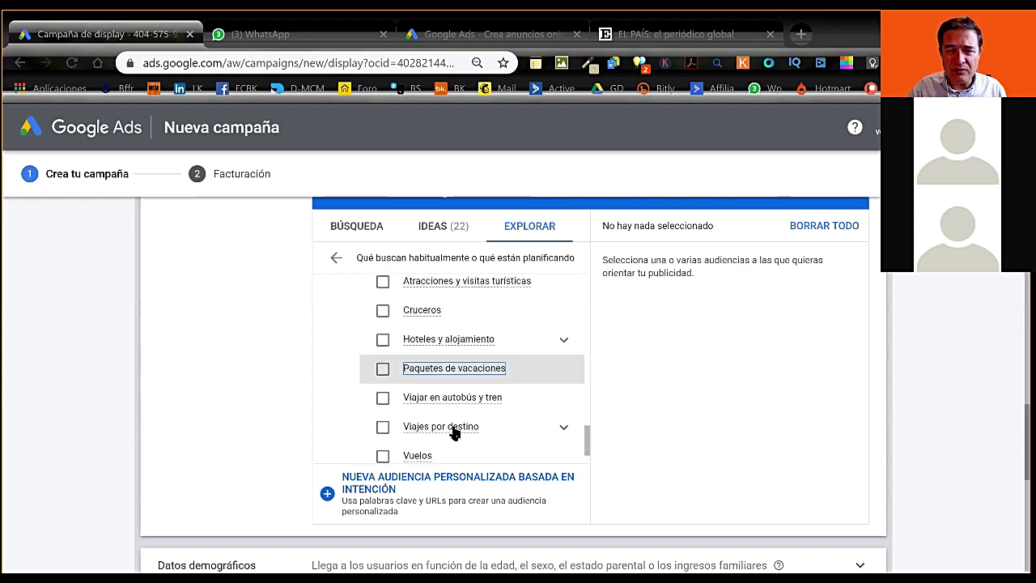
click(564, 430)
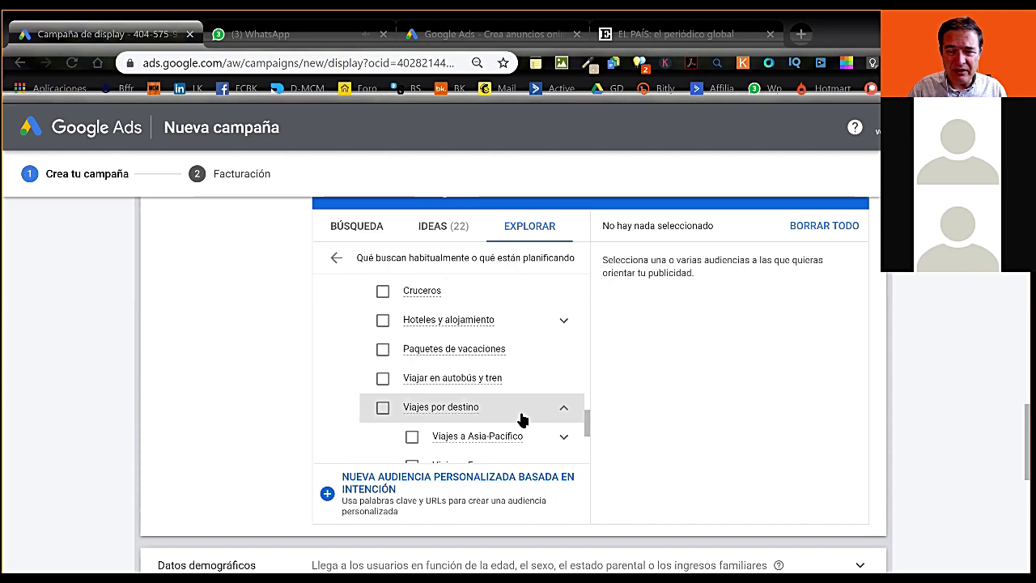
scroll(543, 352, down, 2)
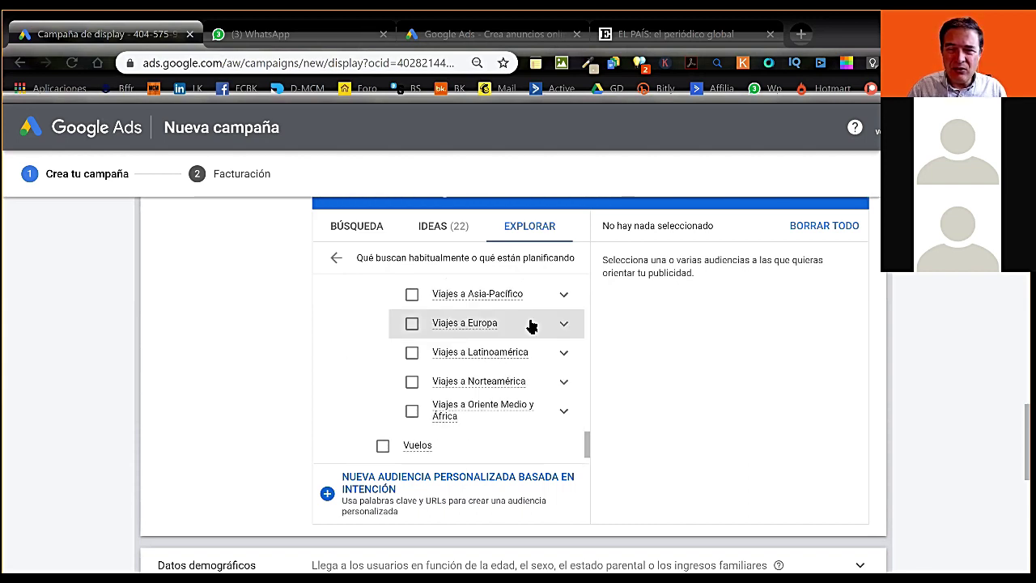
click(562, 327)
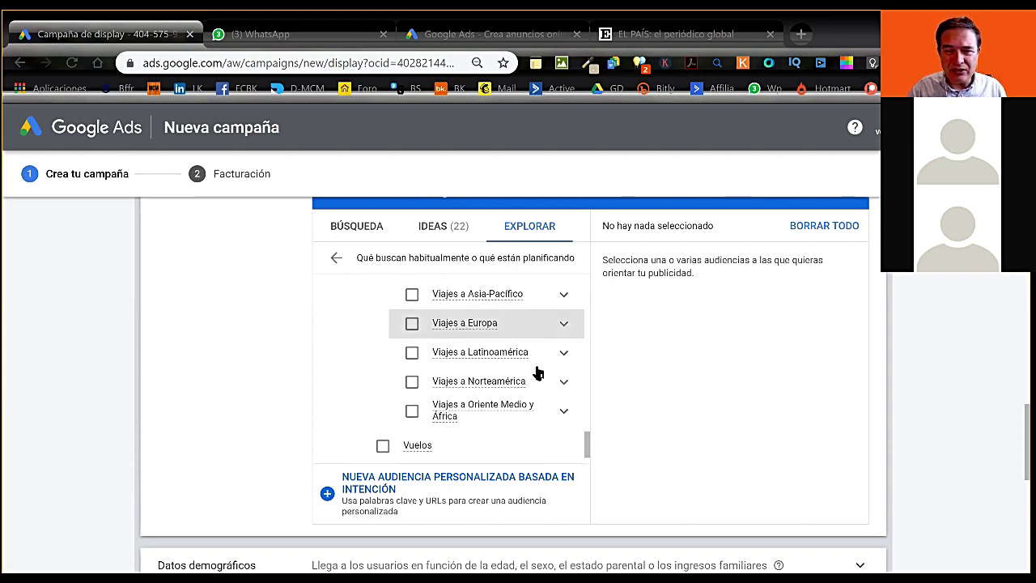
scroll(516, 405, down, 2)
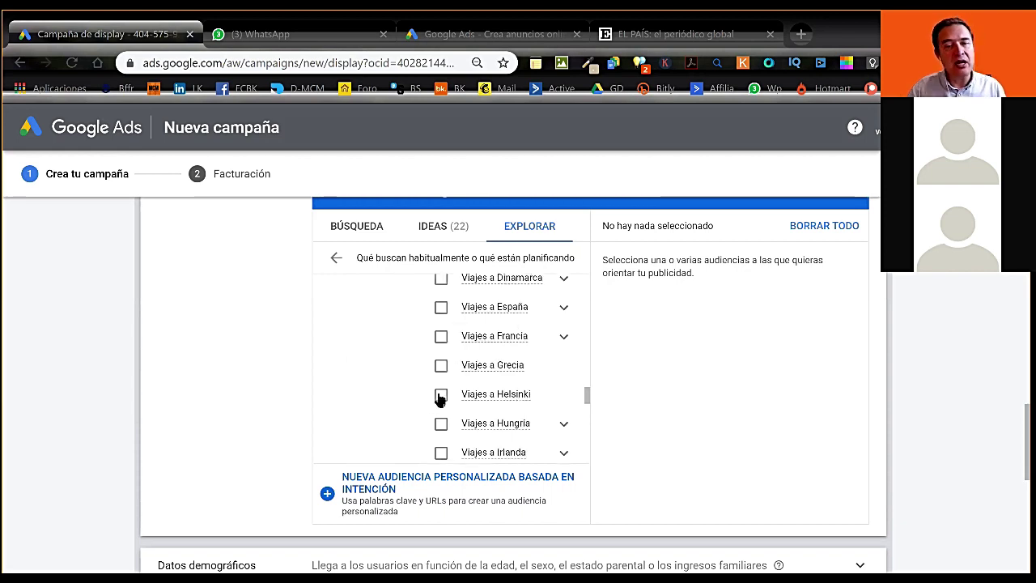
click(515, 403)
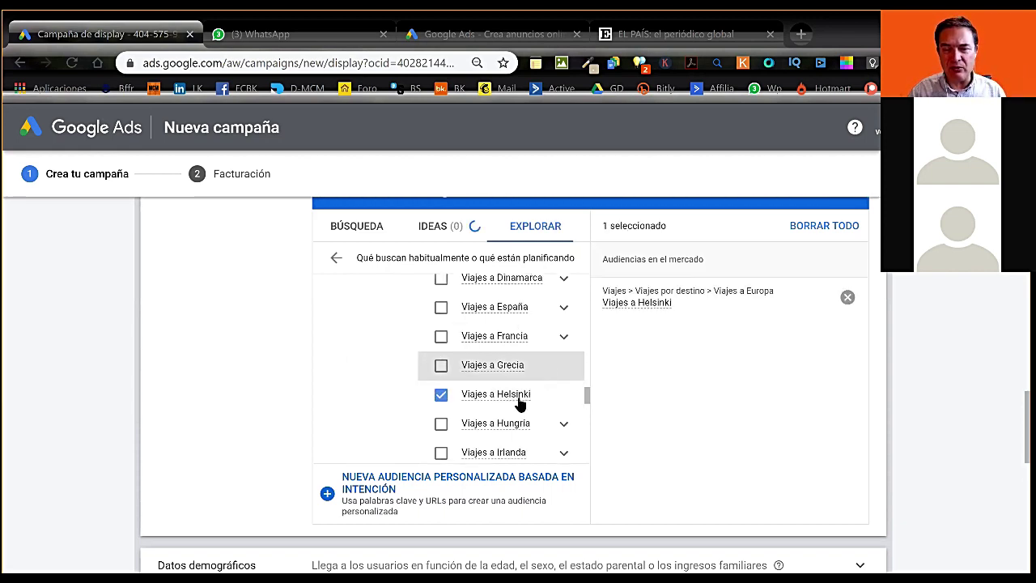
- Try adding the in-market audiences Viajes a Suecia and Vuelos, removing each one from the selection again
scroll(521, 401, down, 2)
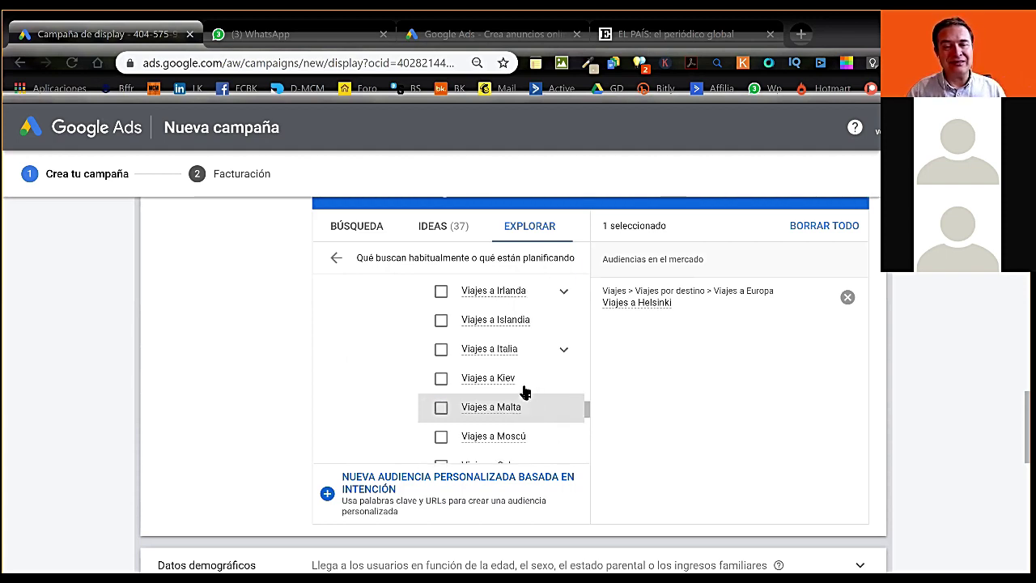
scroll(523, 379, down, 3)
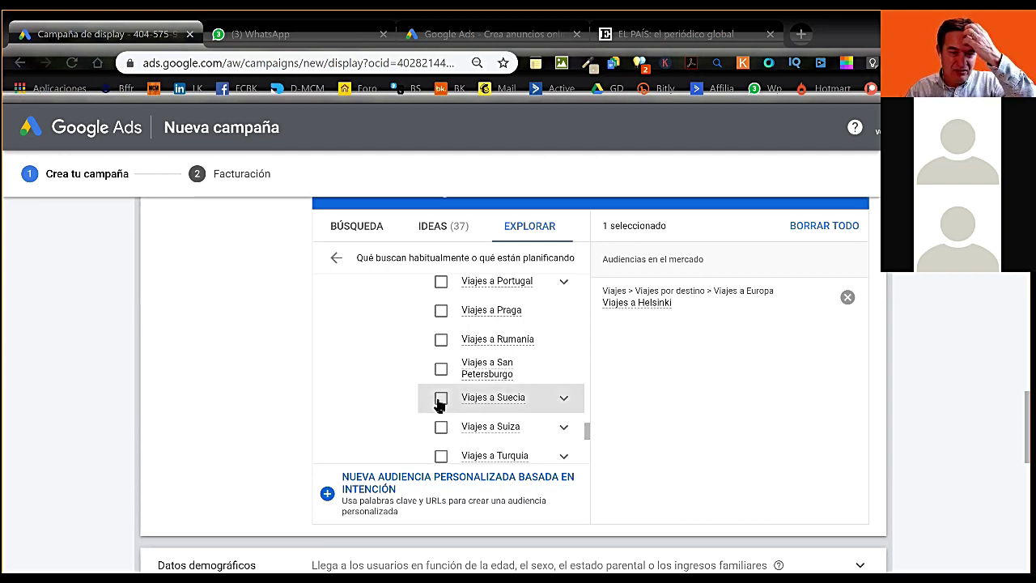
click(441, 398)
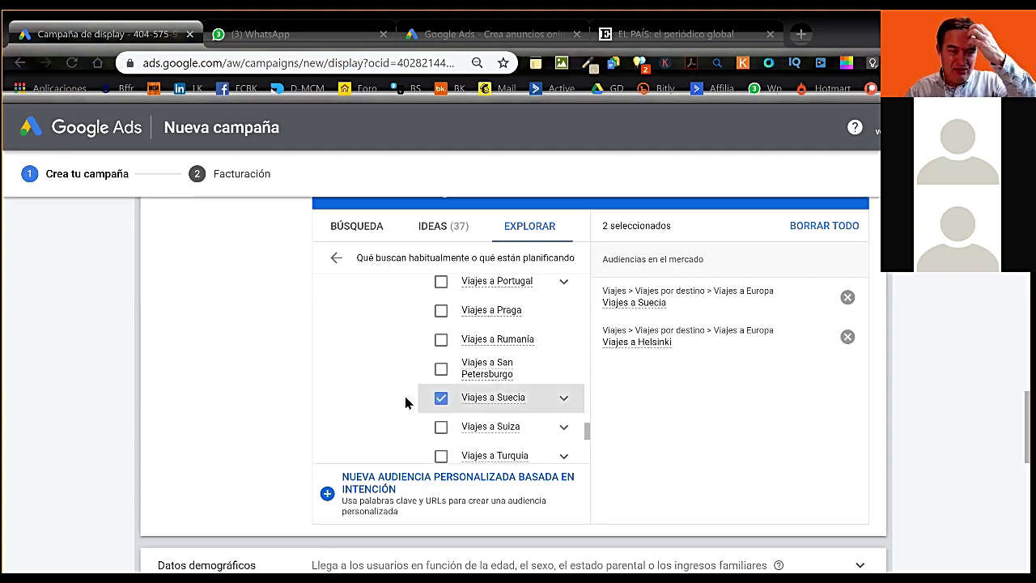
click(502, 410)
scroll(502, 410, down, 3)
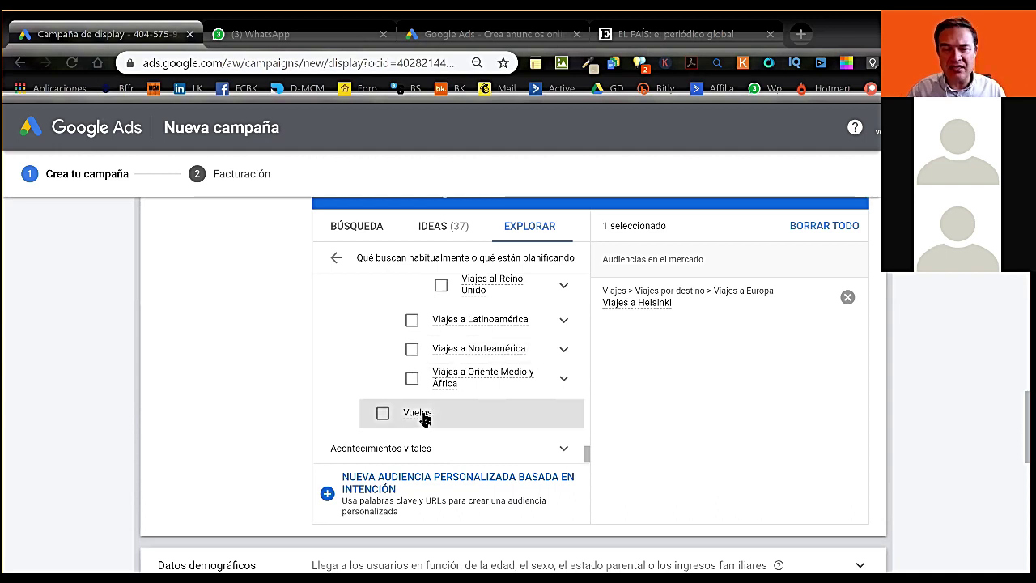
mouse_move(422, 417)
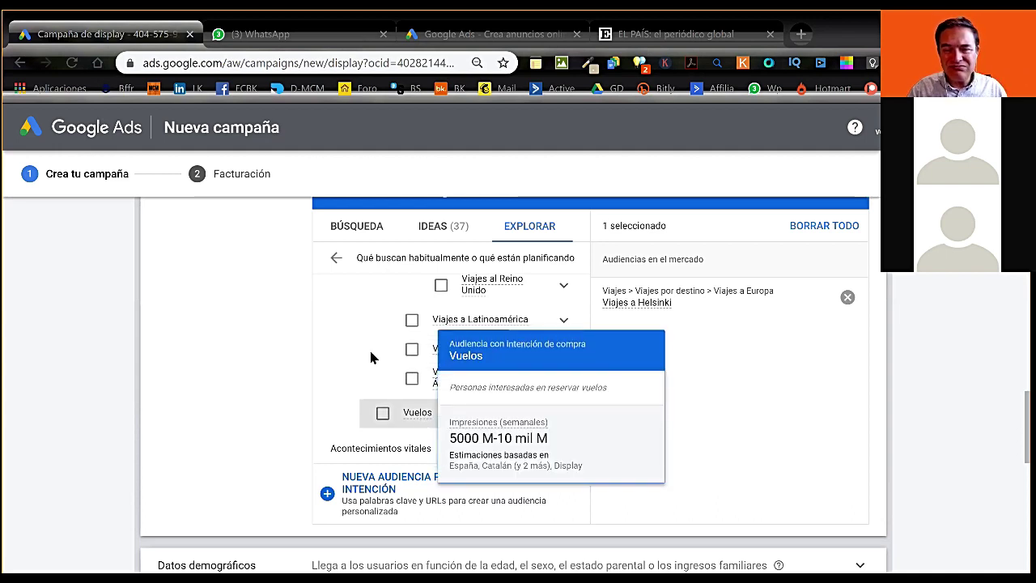
click(383, 413)
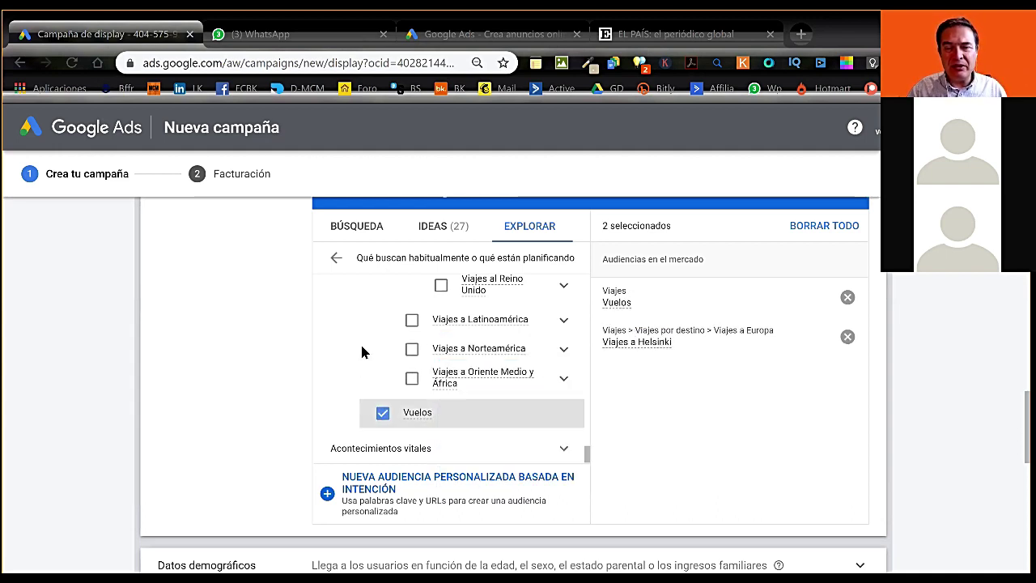
click(632, 283)
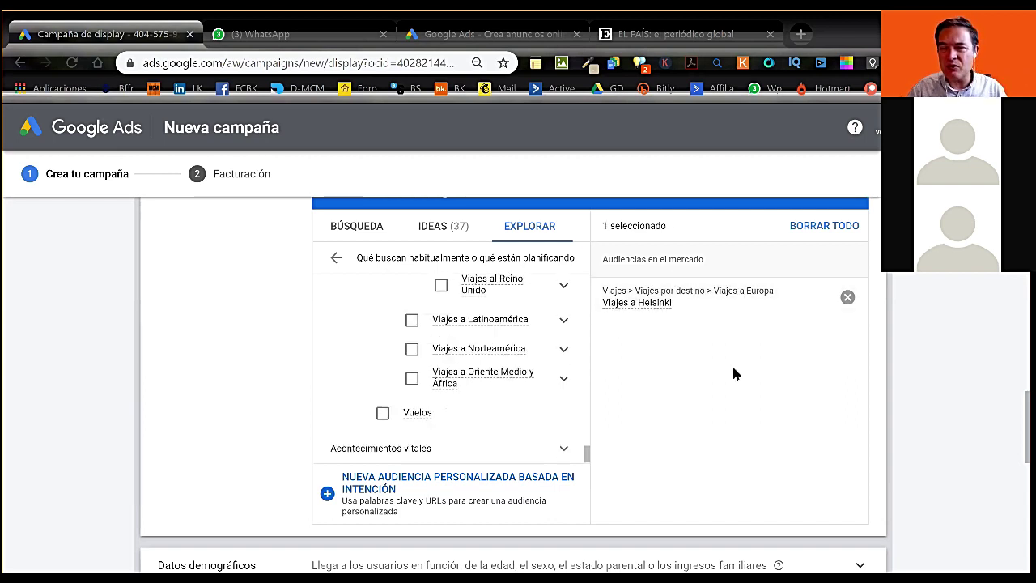
- Start a new custom intent audience (Nueva audiencia personalizada basada en intención)
scroll(503, 398, down, 5)
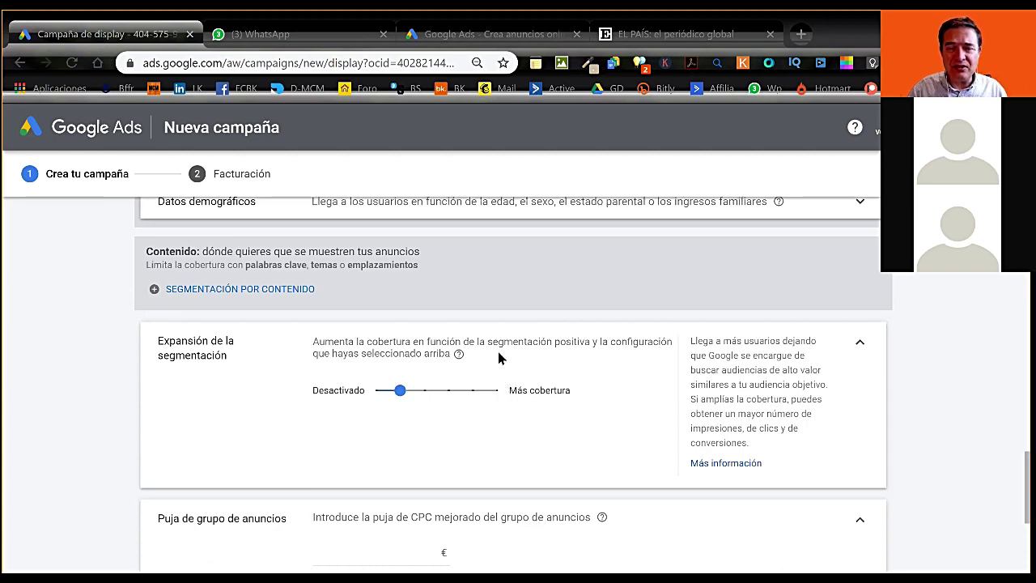
scroll(354, 328, up, 5)
scroll(326, 311, down, 2)
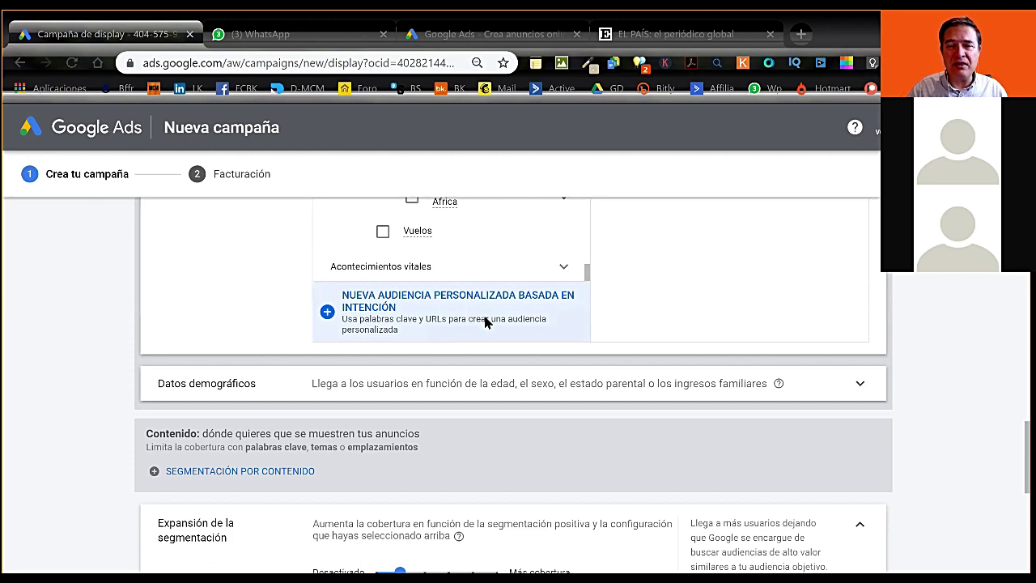
click(344, 322)
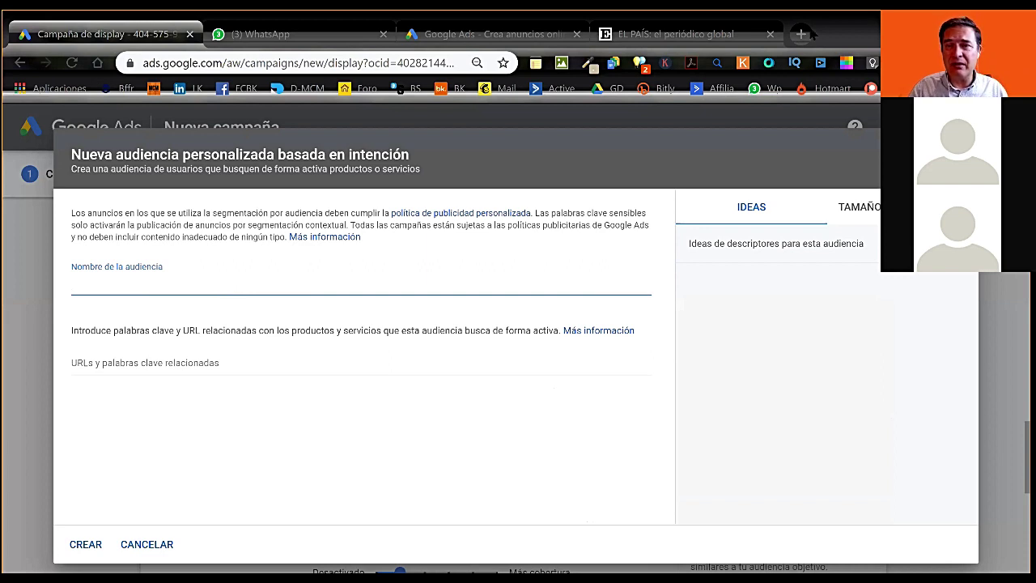
key(ctrl+t)
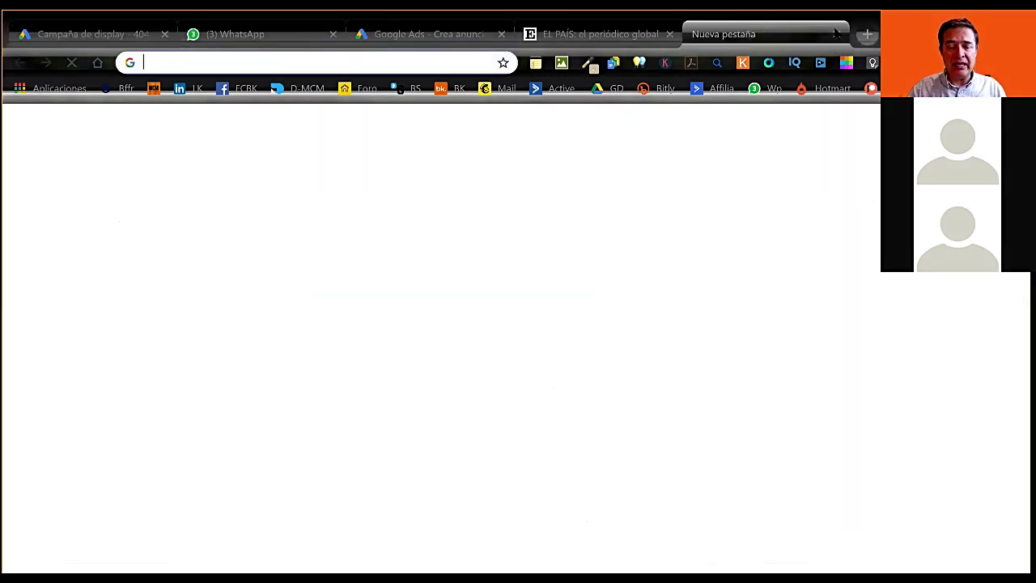
text(w)
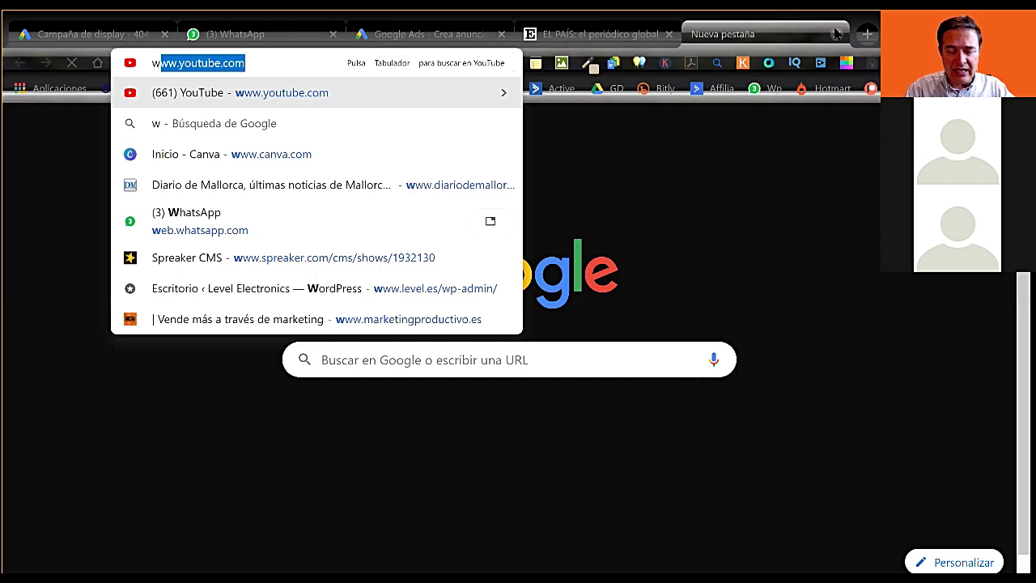
text(ww.ni)
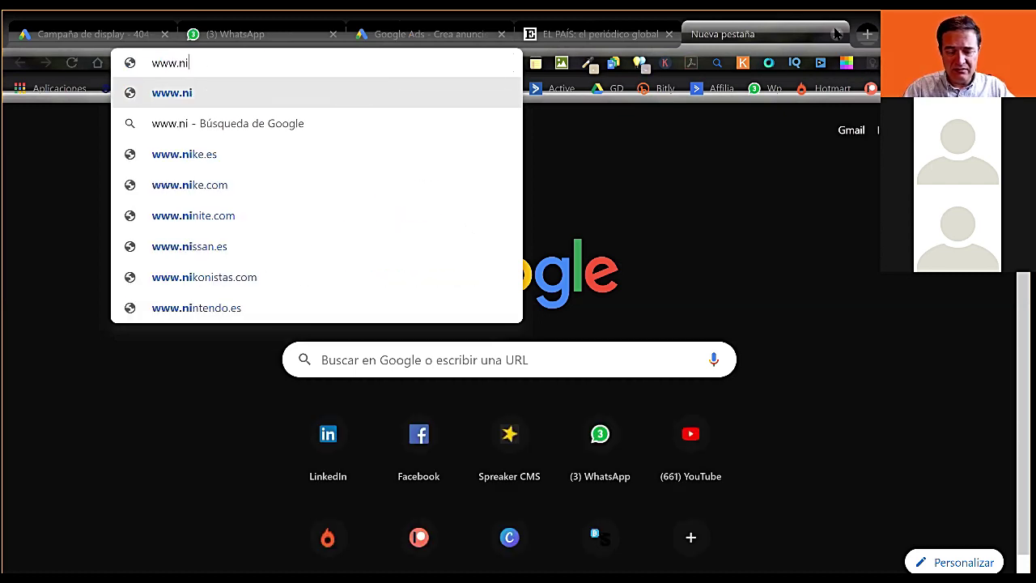
text(eve.com)
key(Return)
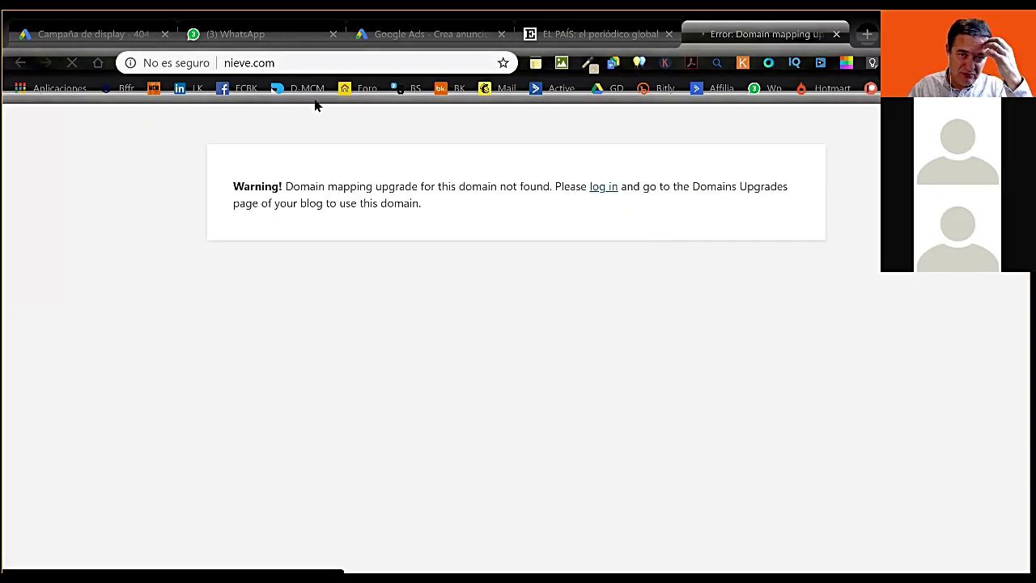
- Search the web for "destinos nieve" in the same browser tab and open the esquiades.com result
click(290, 61)
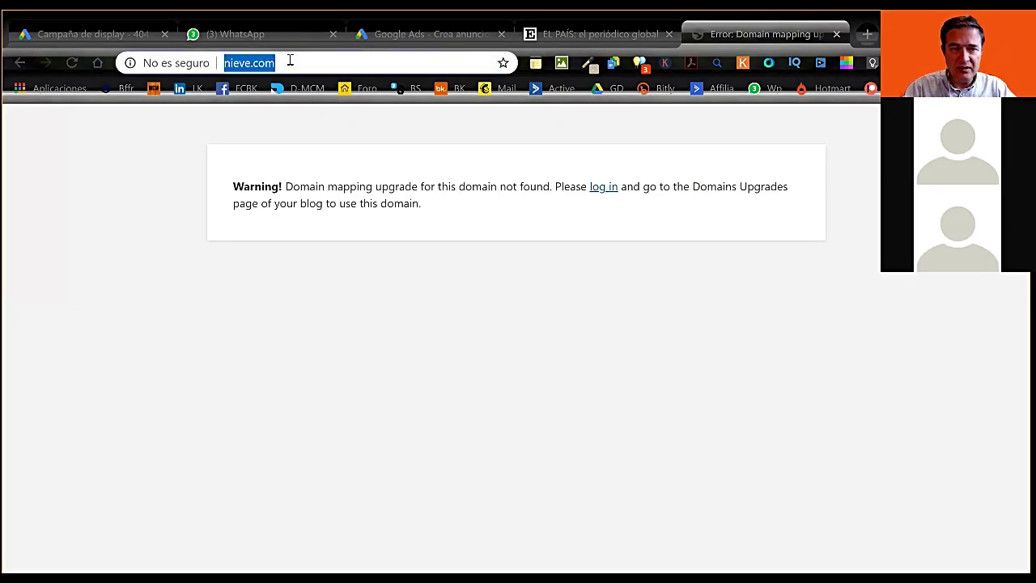
key(End)
key(BackSpace)
key(ctrl+a)
text(n)
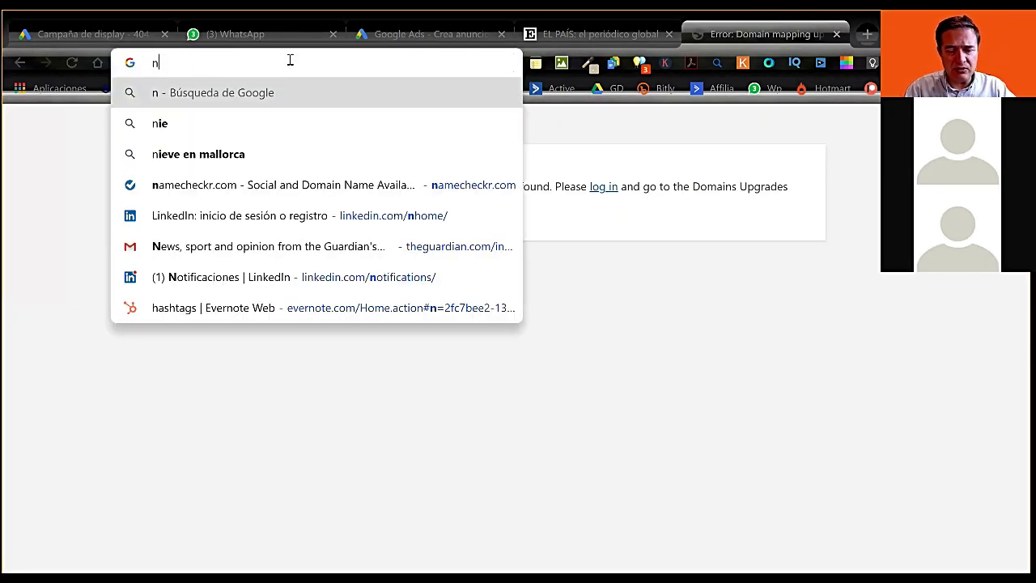
key(BackSpace)
text(desti)
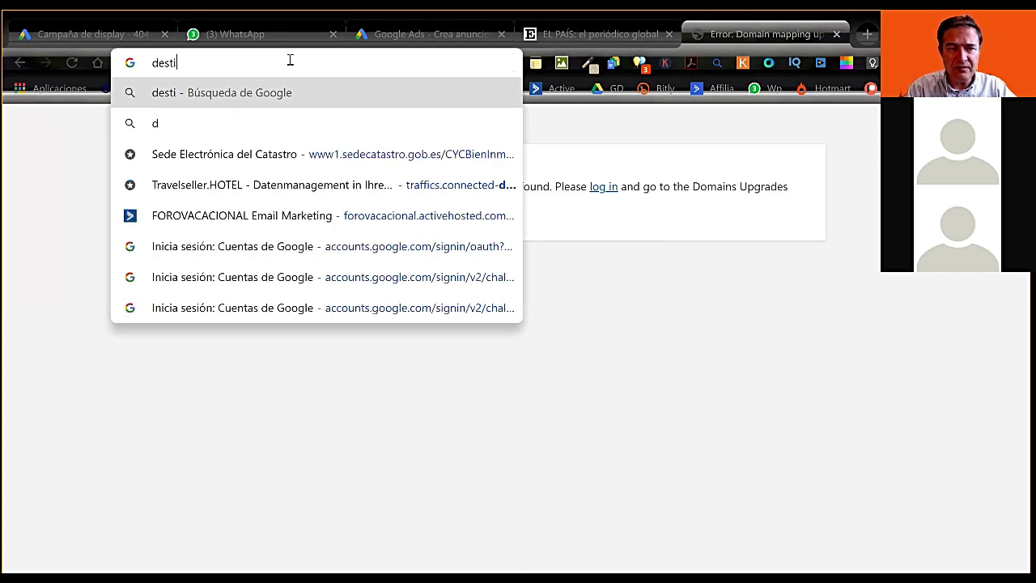
text(nos nieve)
key(Return)
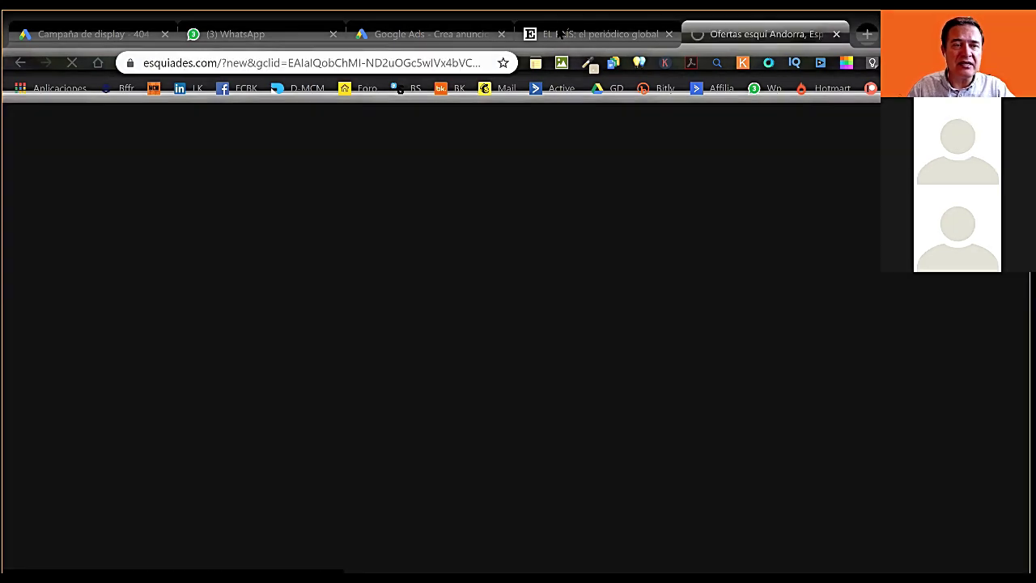
- Copy the esquiades.com page address and paste it into the new custom audience's related URLs and keywords in Google Ads
key(ctrl+l)
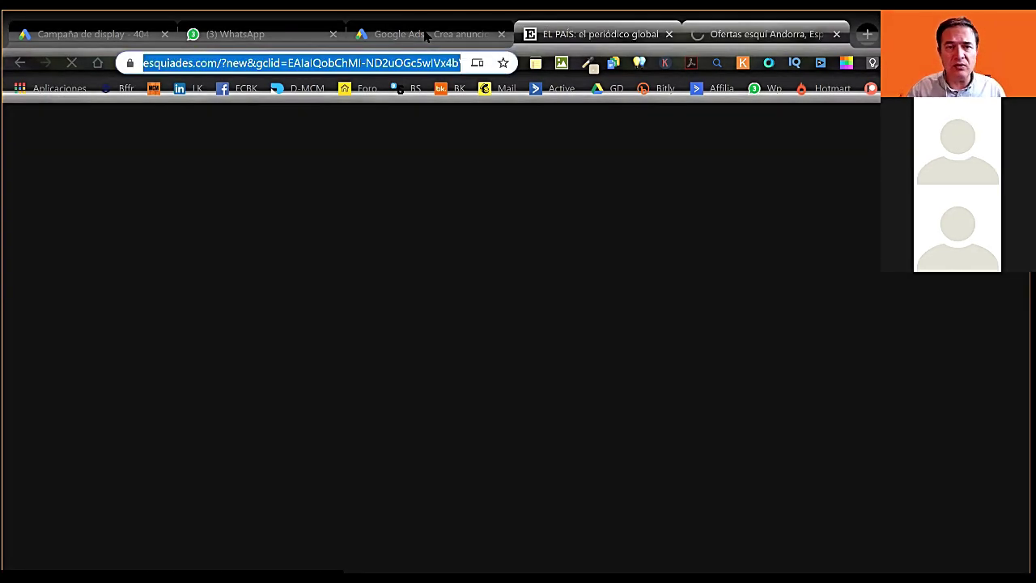
click(111, 35)
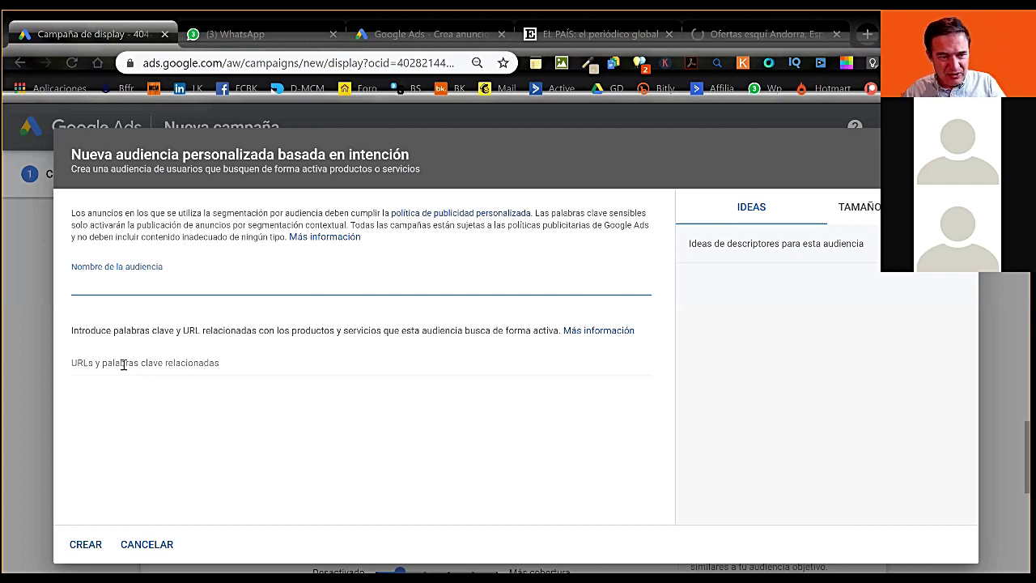
click(123, 364)
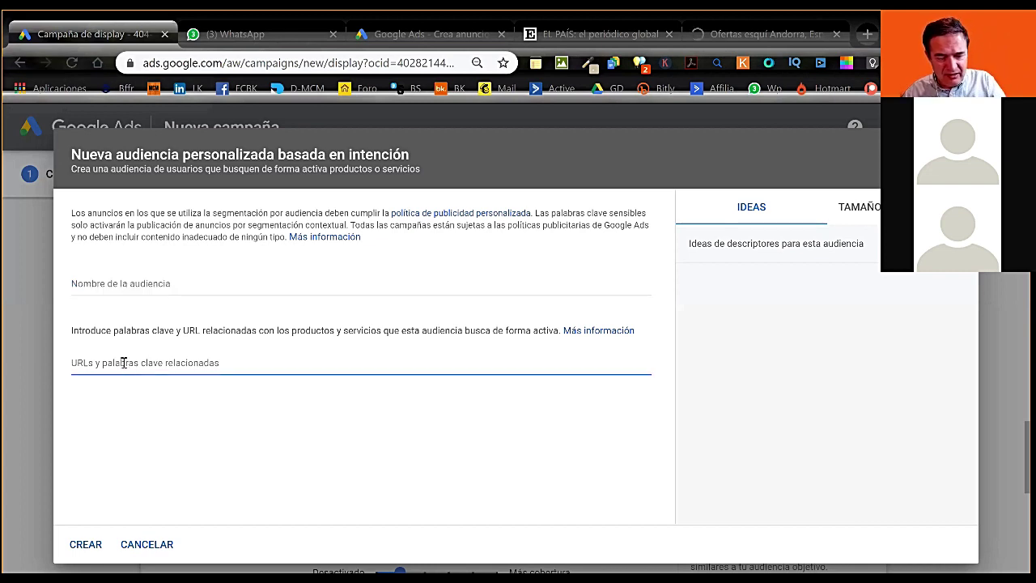
text(https://www.esquiades.com/?new&gclid=EAIaIQobChMI-ND2uOGc5wIVx4bVCh0m8wN_EAAYASAAEgKn_vD_BwE)
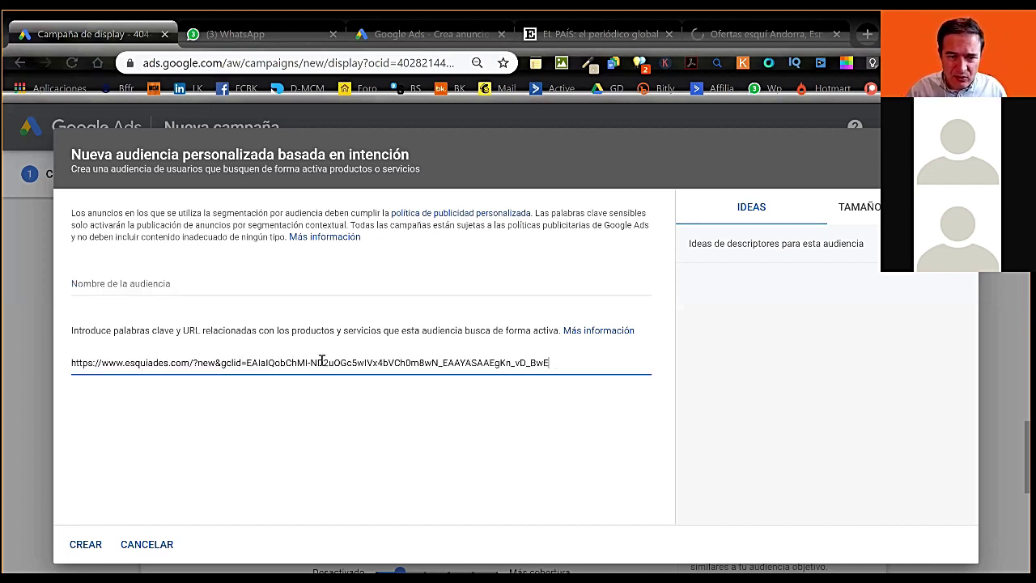
shift+click(202, 352)
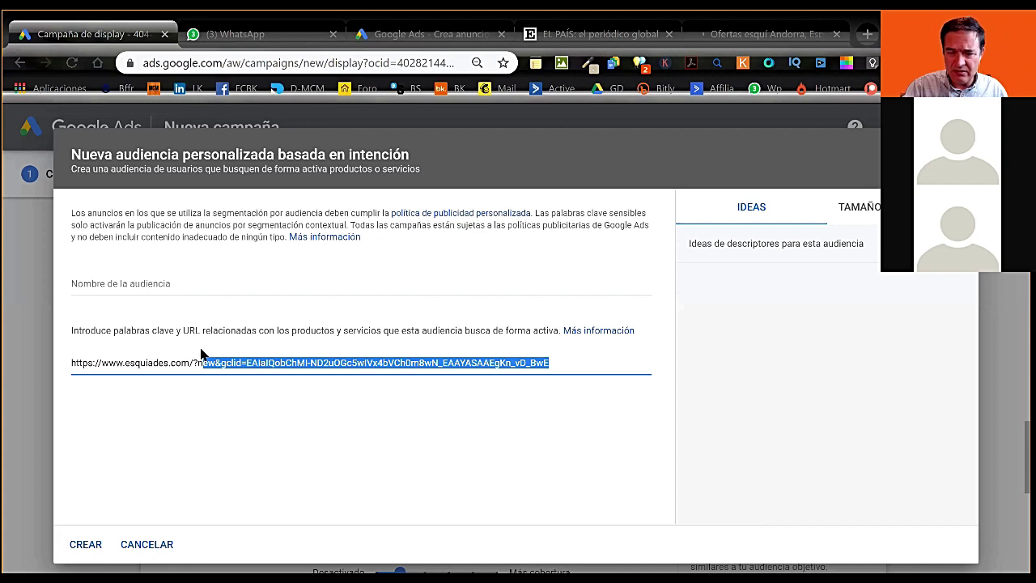
key(shift+Left)
key(shift+Left)
key(BackSpace)
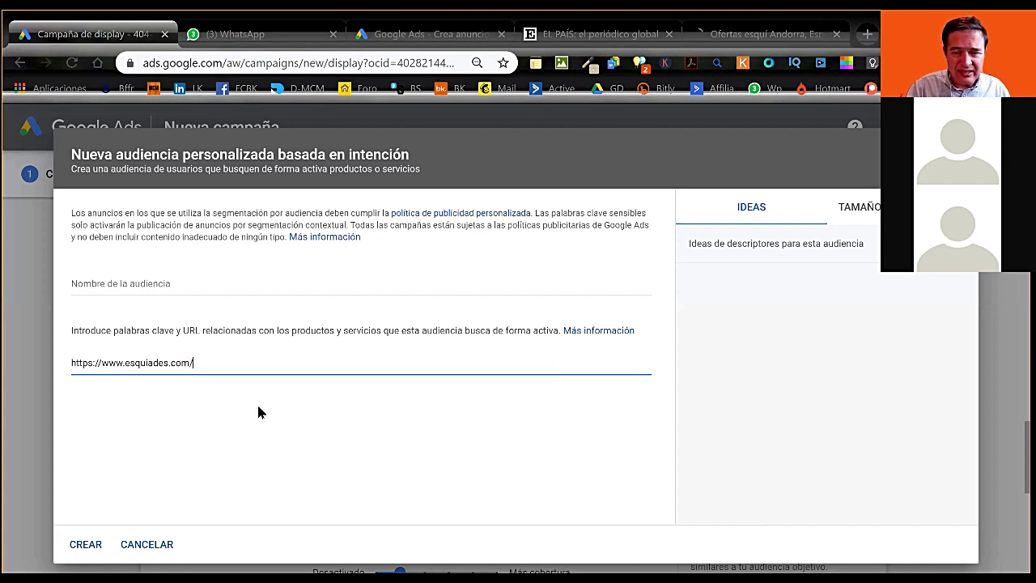
key(Return)
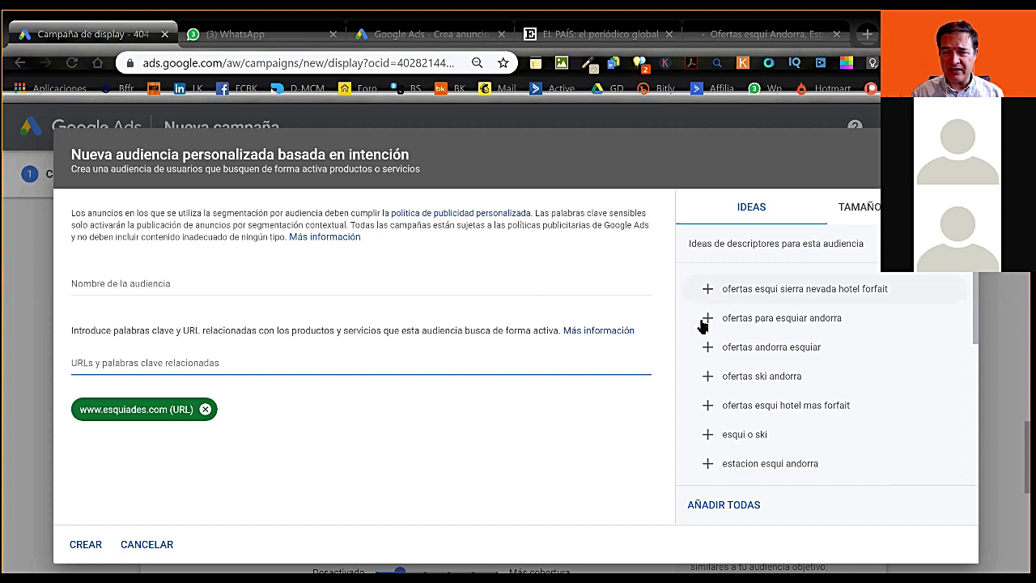
- Add all the suggested ski keyword ideas, from "ofertas esqui sierra nevada hotel forfait" to "ofertas para esquiar andorra", to the custom intent audience
click(708, 353)
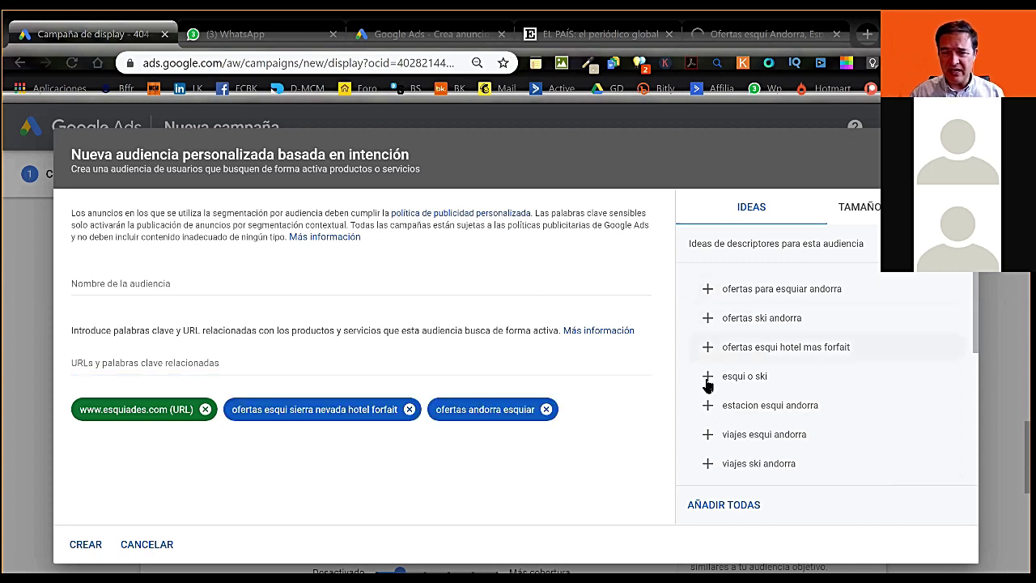
click(708, 406)
click(708, 407)
click(707, 407)
click(708, 407)
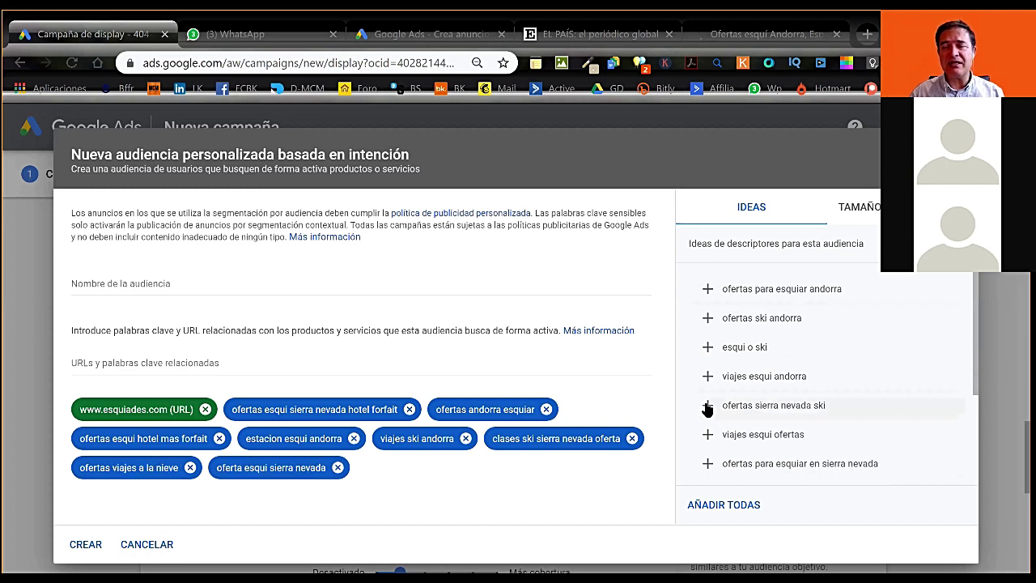
click(708, 406)
click(707, 406)
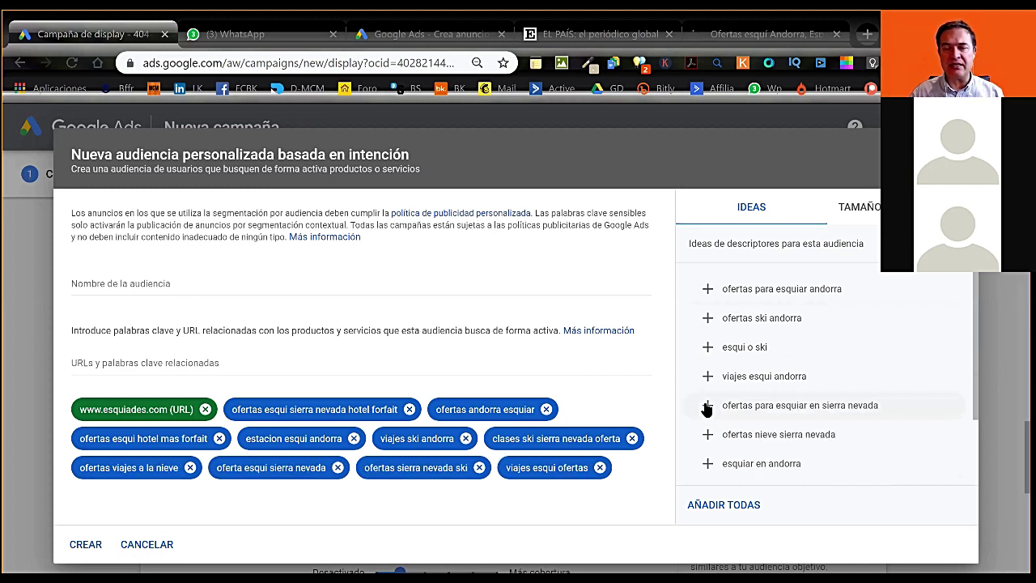
click(708, 407)
click(708, 406)
click(707, 407)
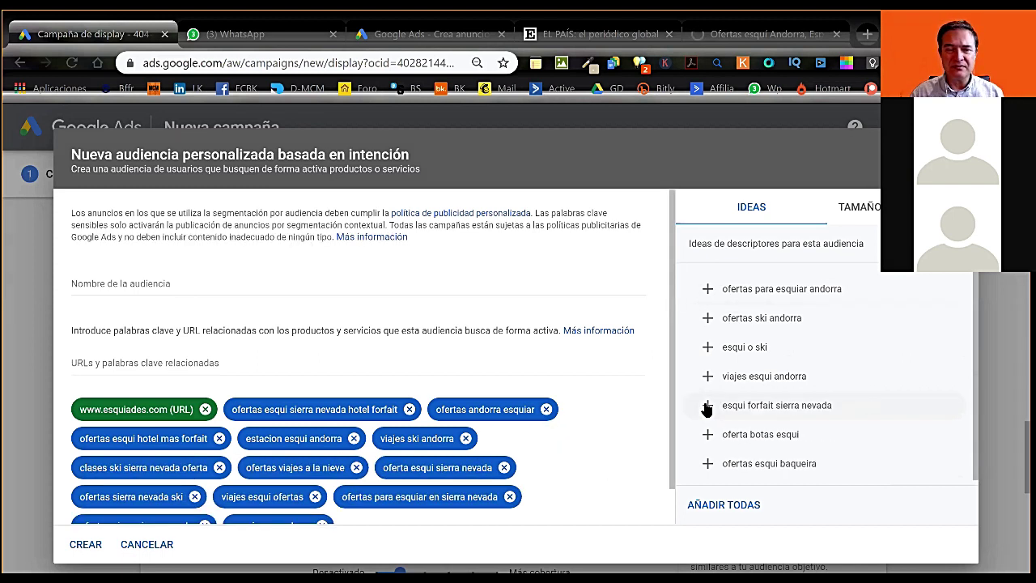
click(708, 407)
click(707, 406)
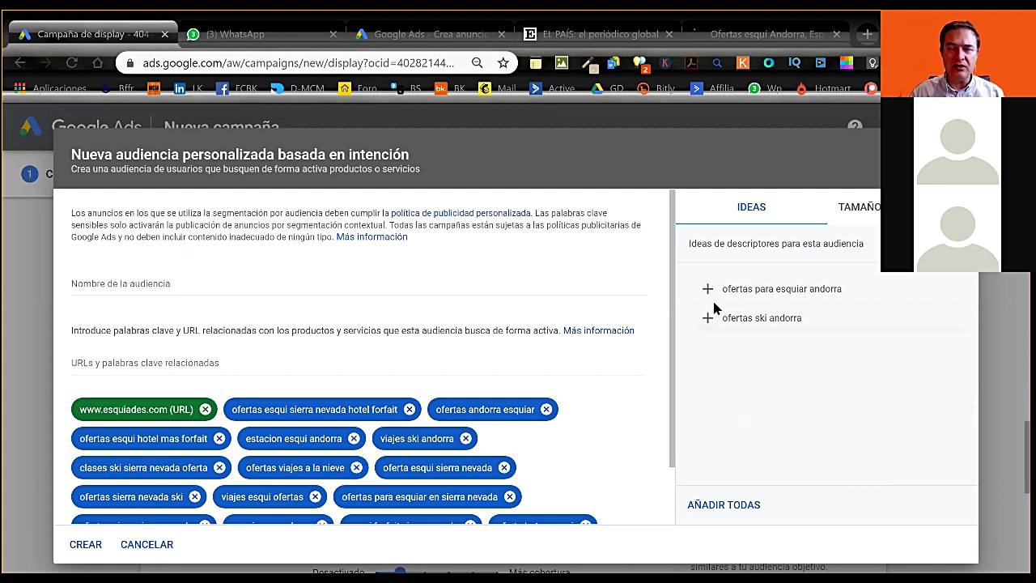
click(706, 316)
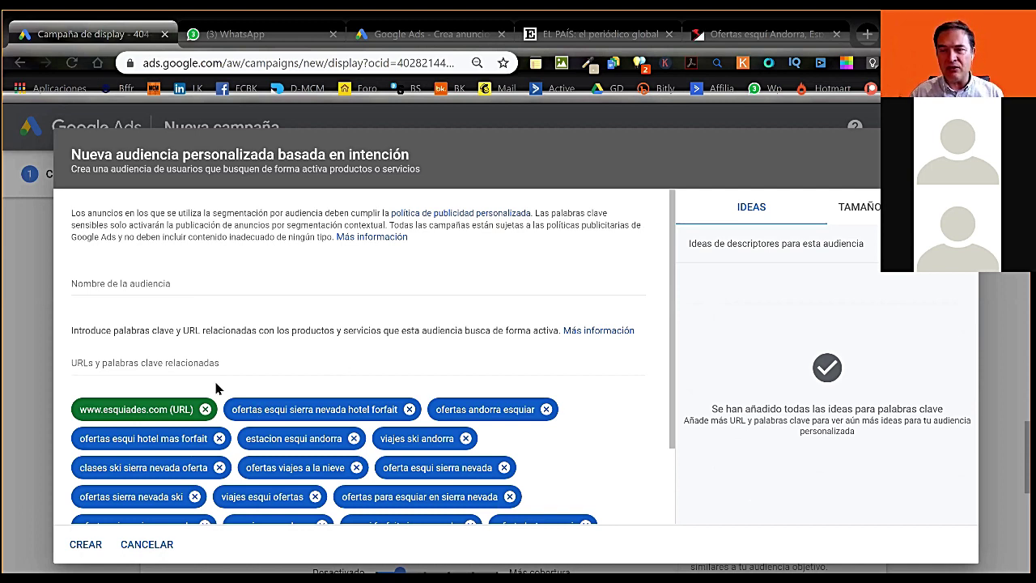
- Examine the custom audience's estimated size, its age, sex and children demographics, and the country, language and campaign type behind the estimate
click(876, 208)
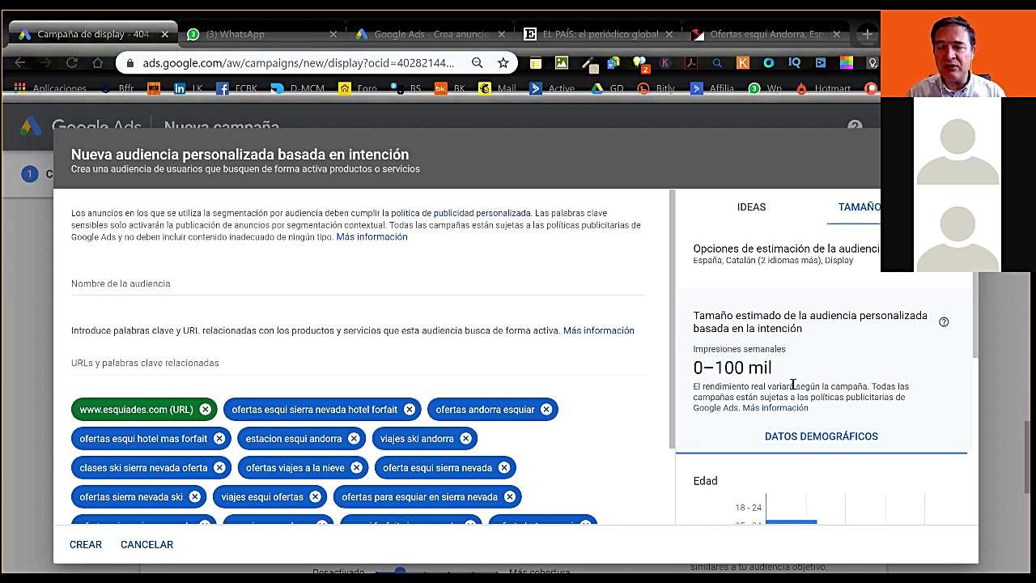
scroll(912, 348, down, 1)
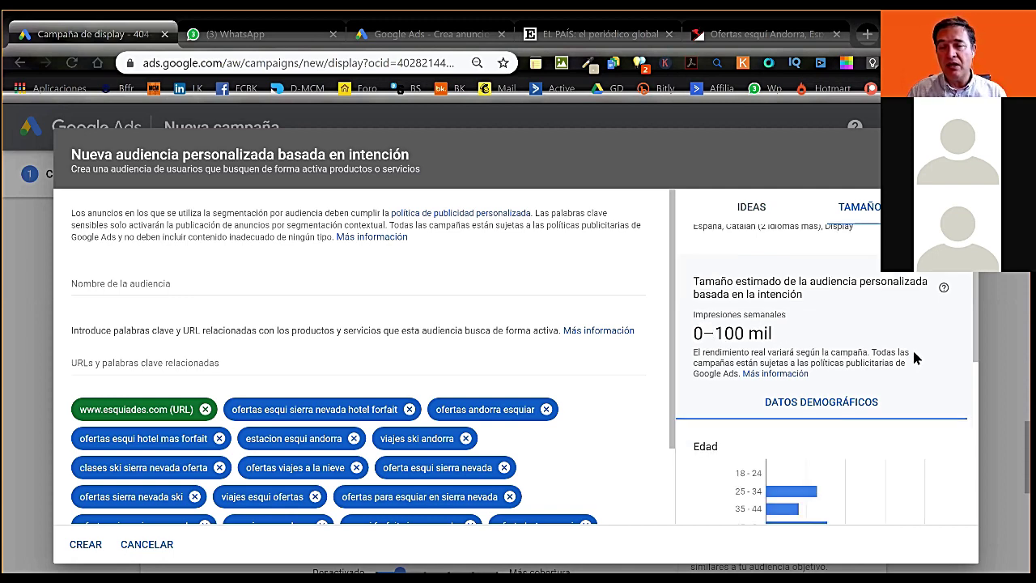
scroll(762, 380, down, 2)
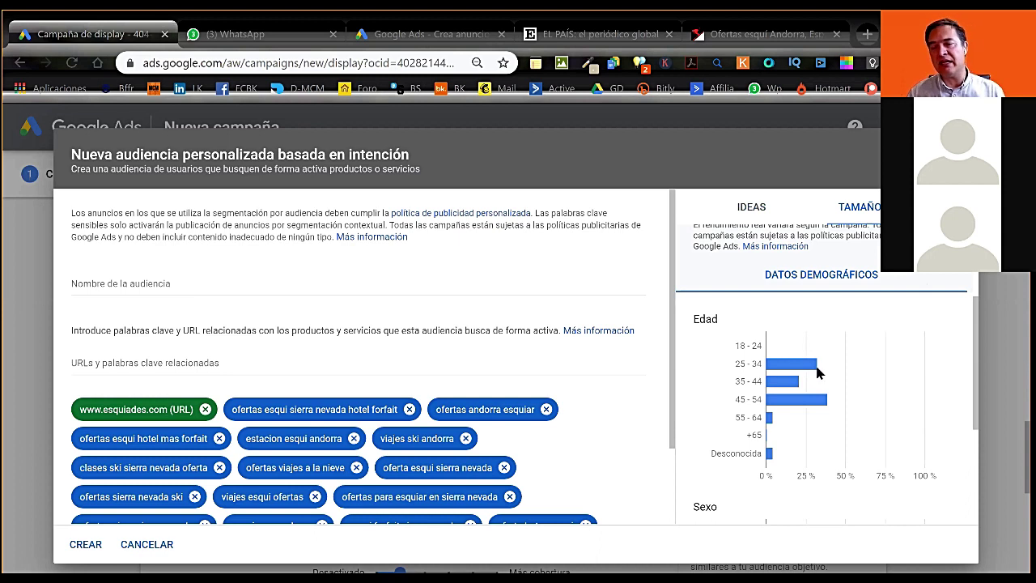
scroll(810, 366, down, 3)
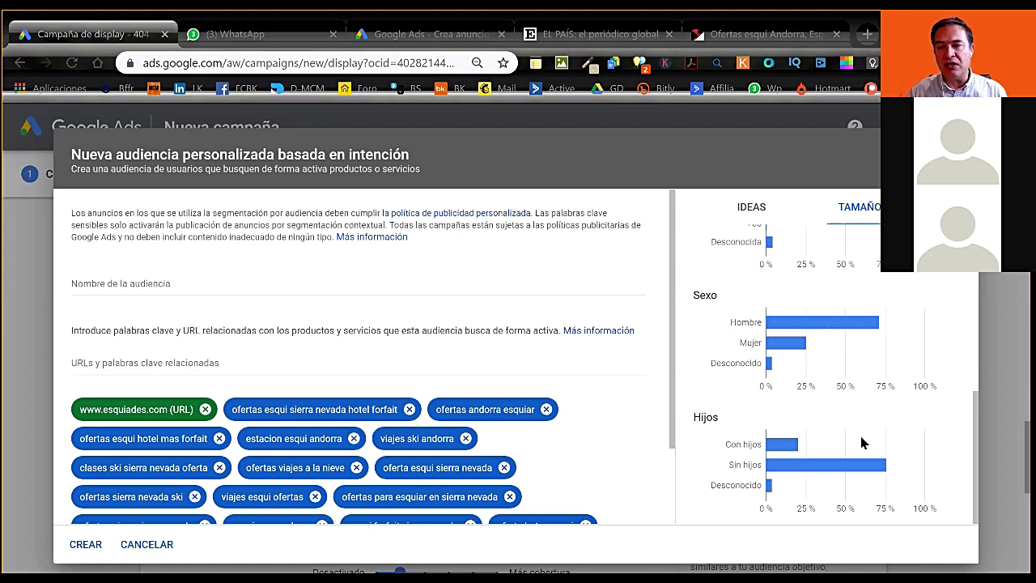
scroll(800, 245, up, 3)
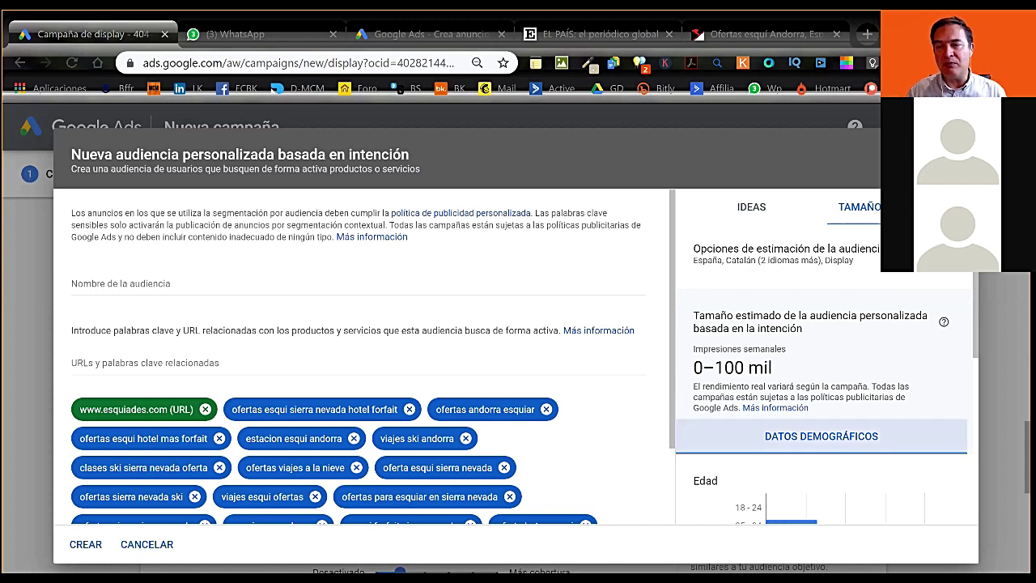
click(769, 295)
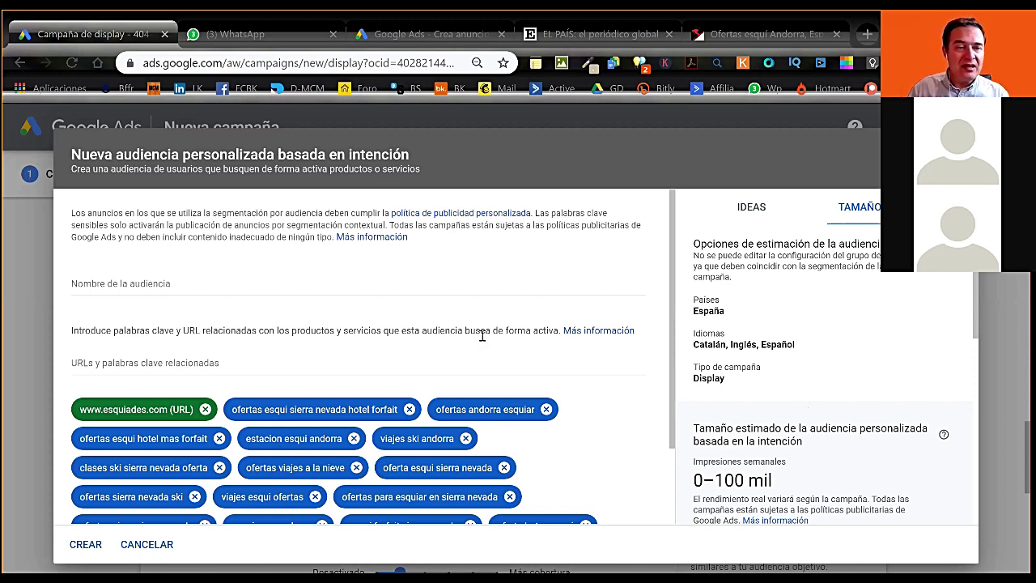
- Name the custom intent audience esquiedas and create it
scroll(481, 336, down, 3)
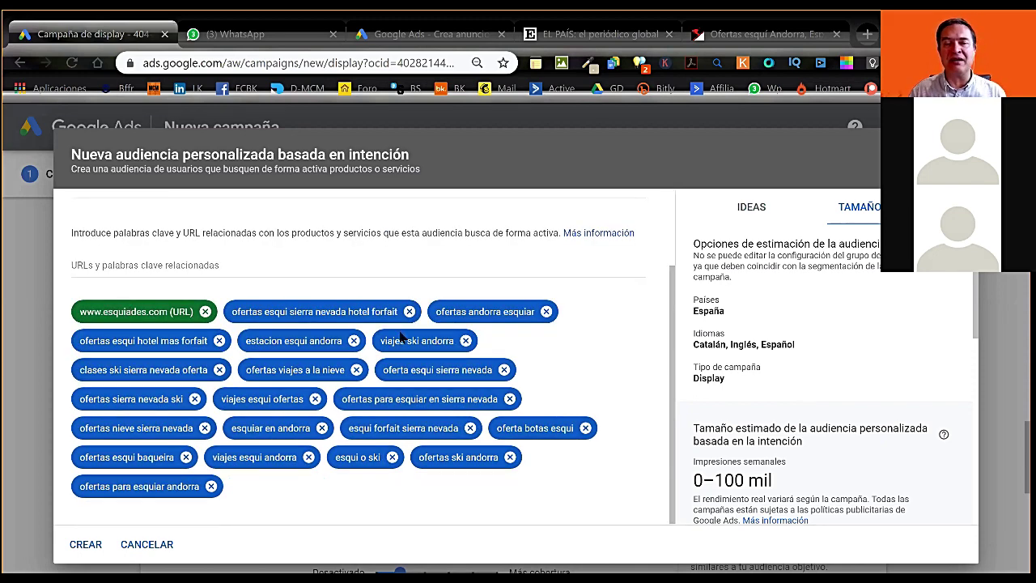
click(89, 543)
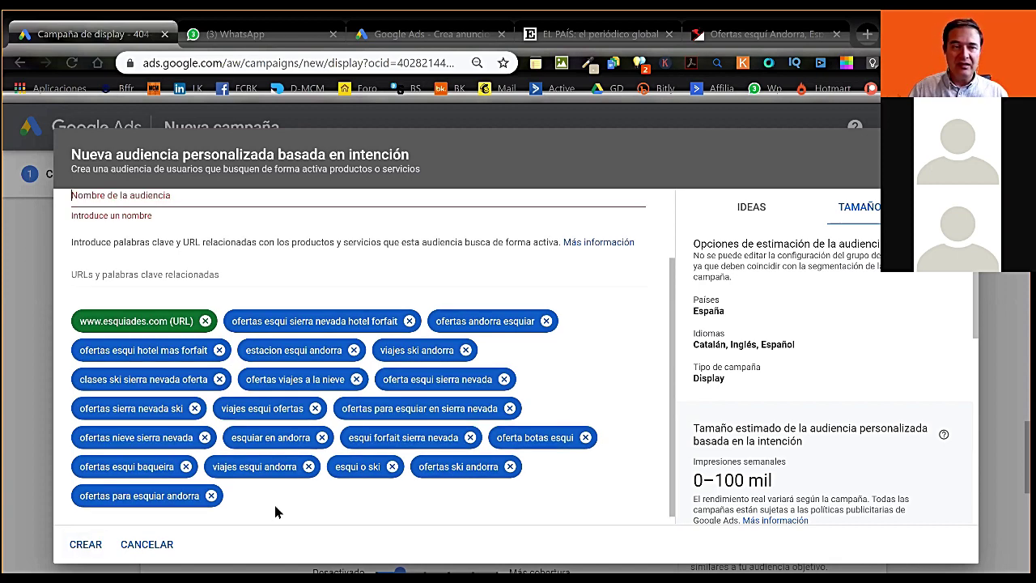
scroll(202, 287, up, 1)
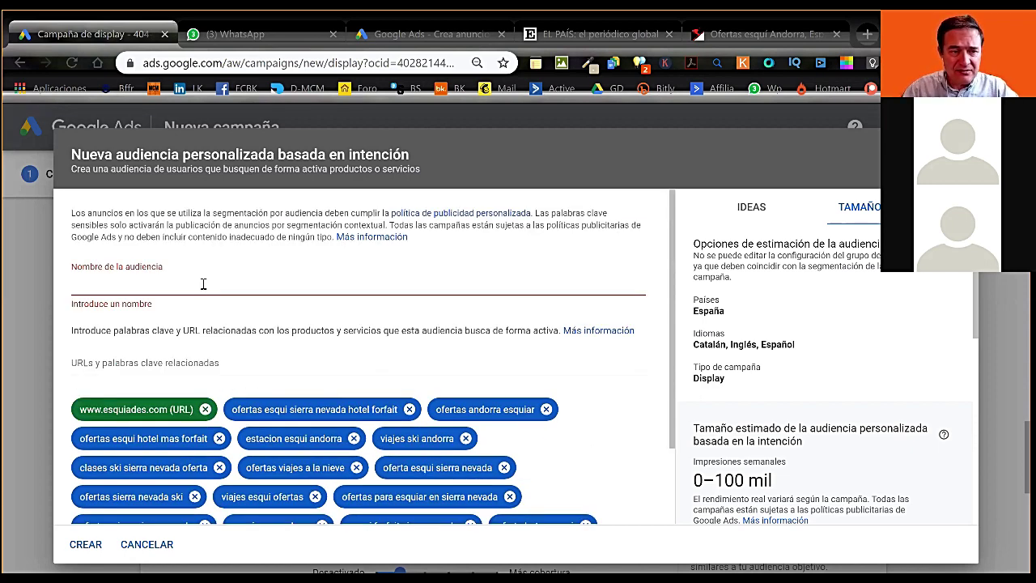
click(203, 283)
text(esquades)
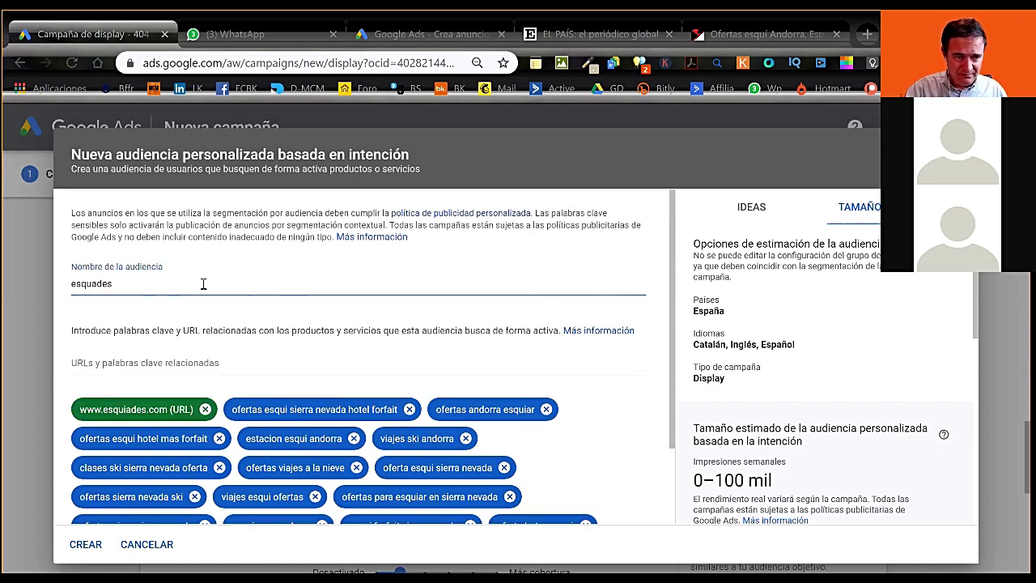
key(BackSpace)
key(BackSpace)
key(BackSpace)
key(BackSpace)
key(BackSpace)
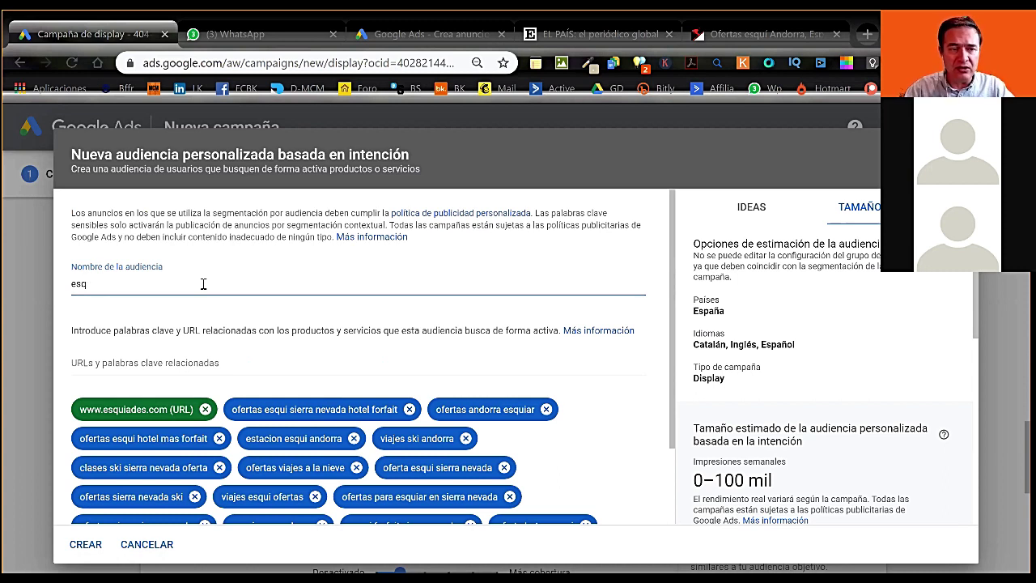
text(uiedas)
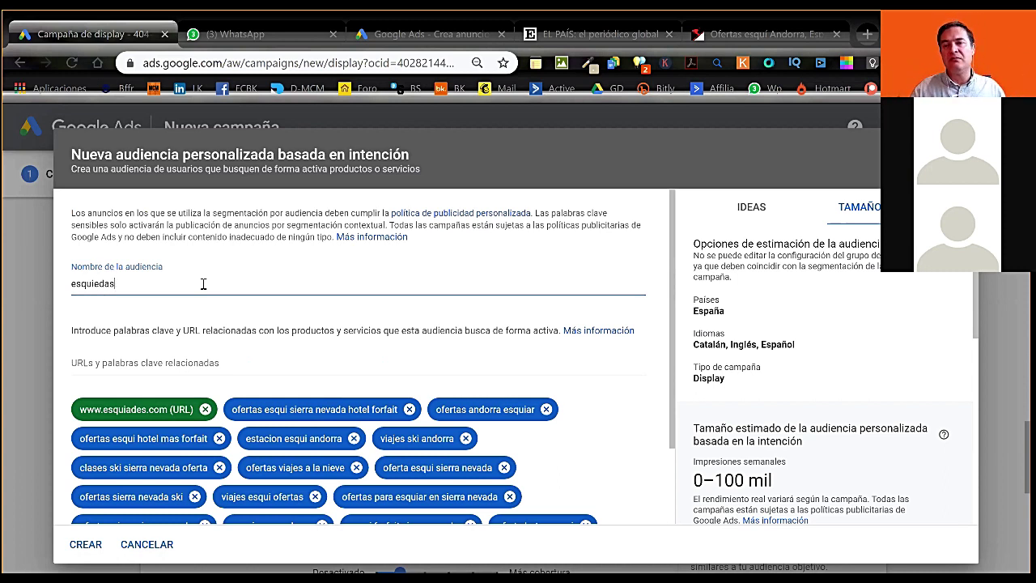
scroll(339, 290, down, 2)
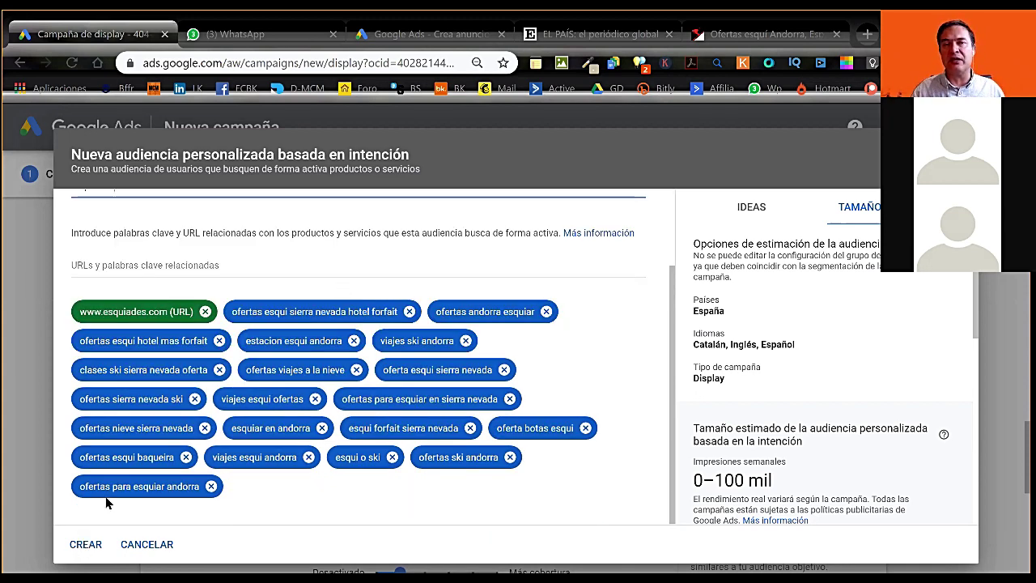
key(Tab)
key(Return)
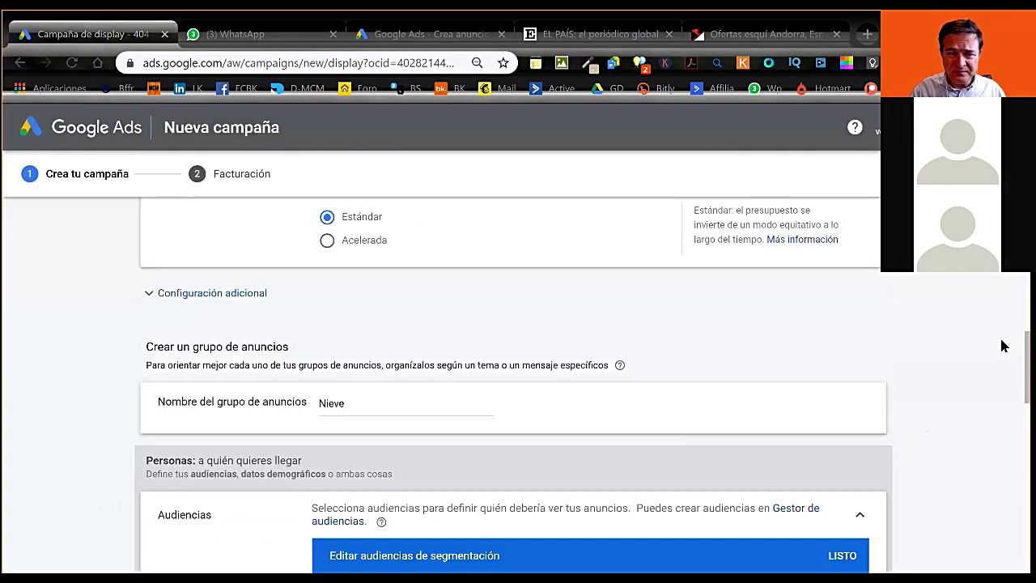
- Review the selected targeting audiences and display the details of the esquiedas audience
scroll(1002, 345, down, 2)
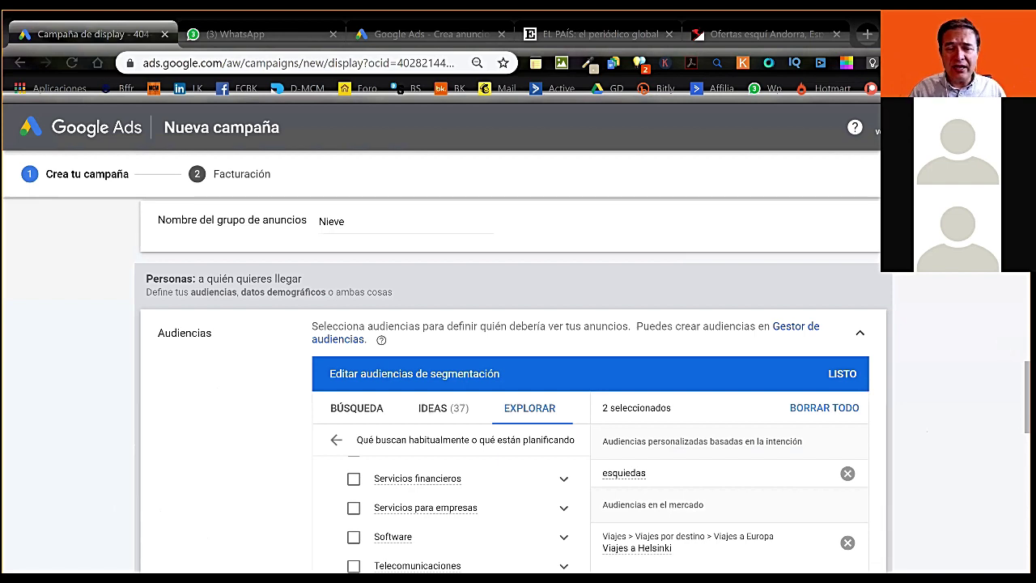
scroll(775, 336, down, 2)
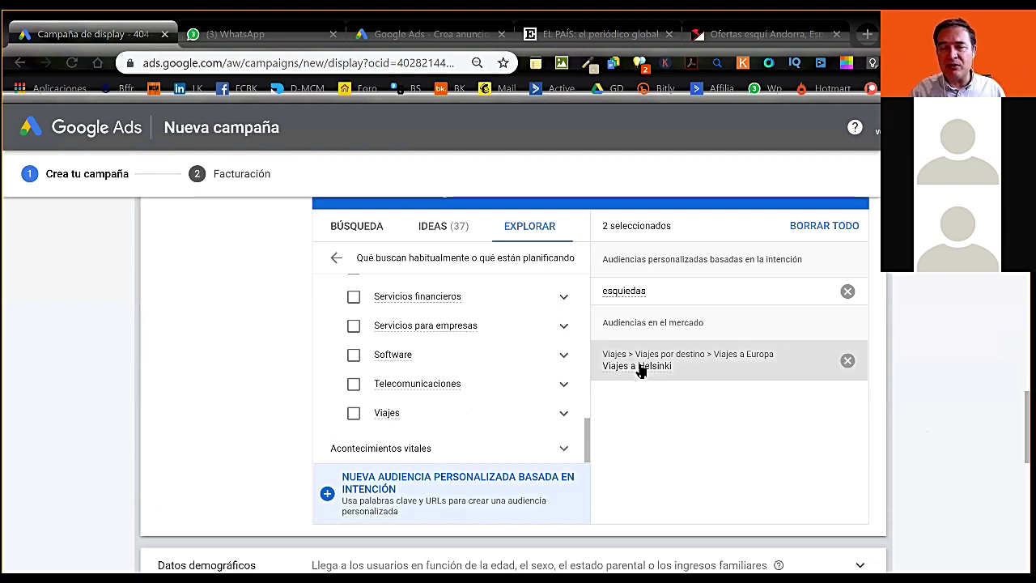
mouse_move(641, 371)
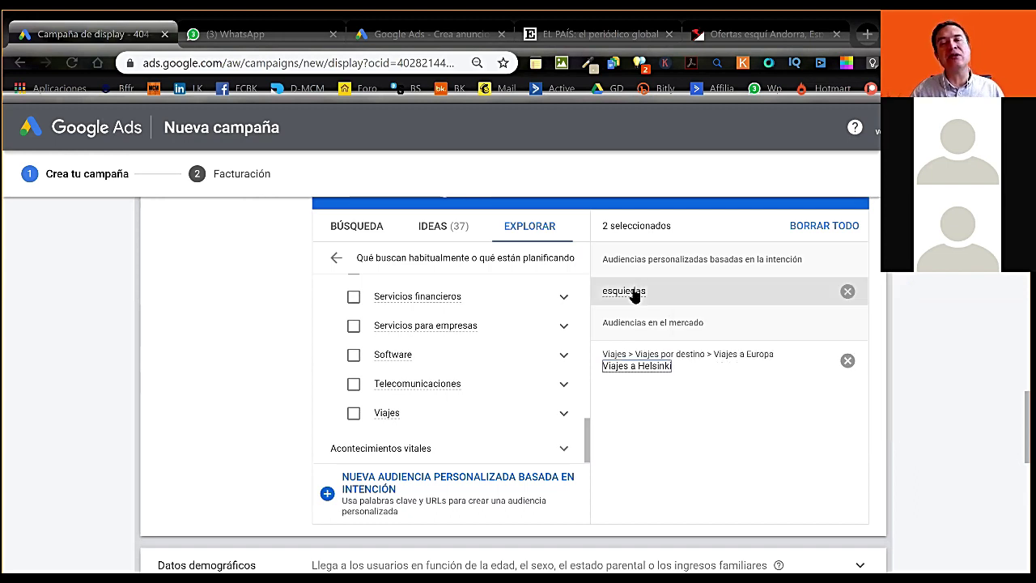
mouse_move(635, 295)
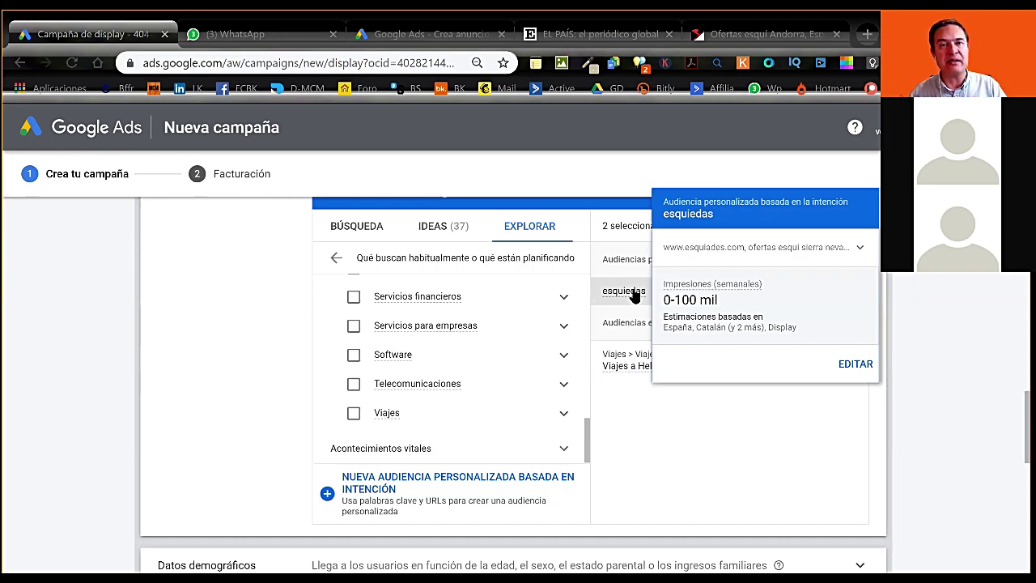
- Add placements (Emplazamientos) as content targeting for the Nieve ad group
scroll(938, 303, down, 10)
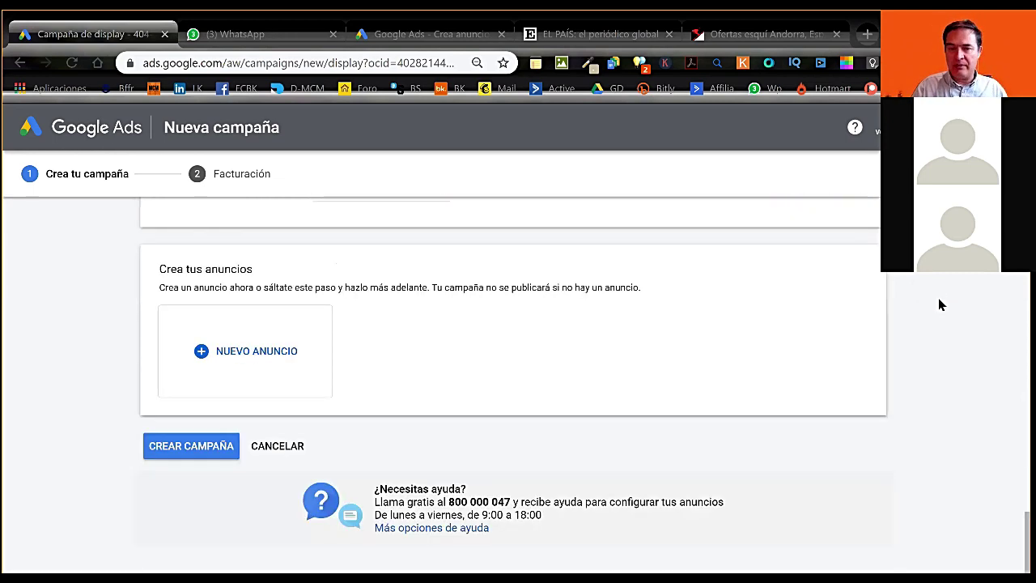
scroll(943, 302, up, 5)
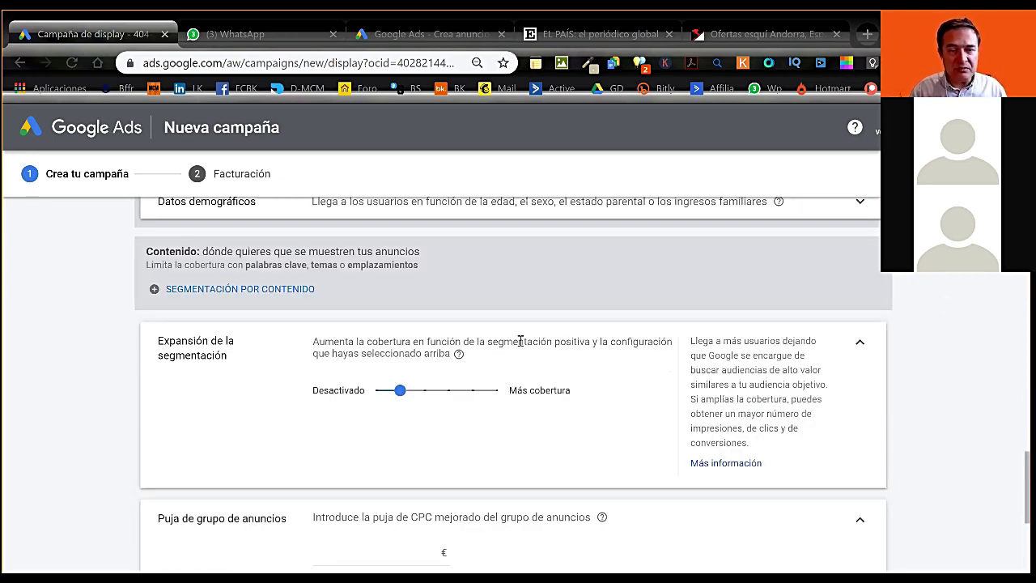
scroll(478, 364, up, 2)
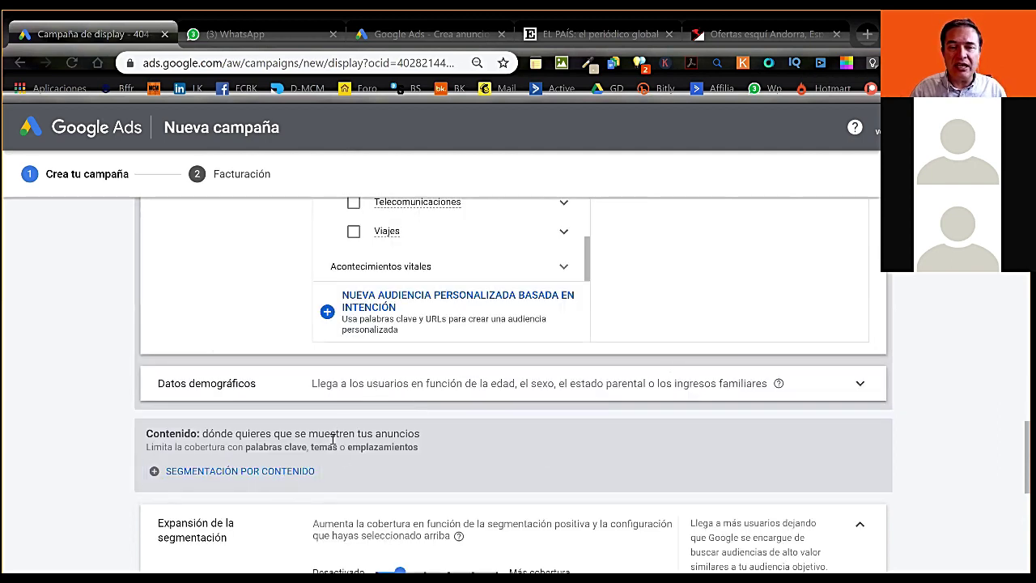
click(283, 481)
click(283, 479)
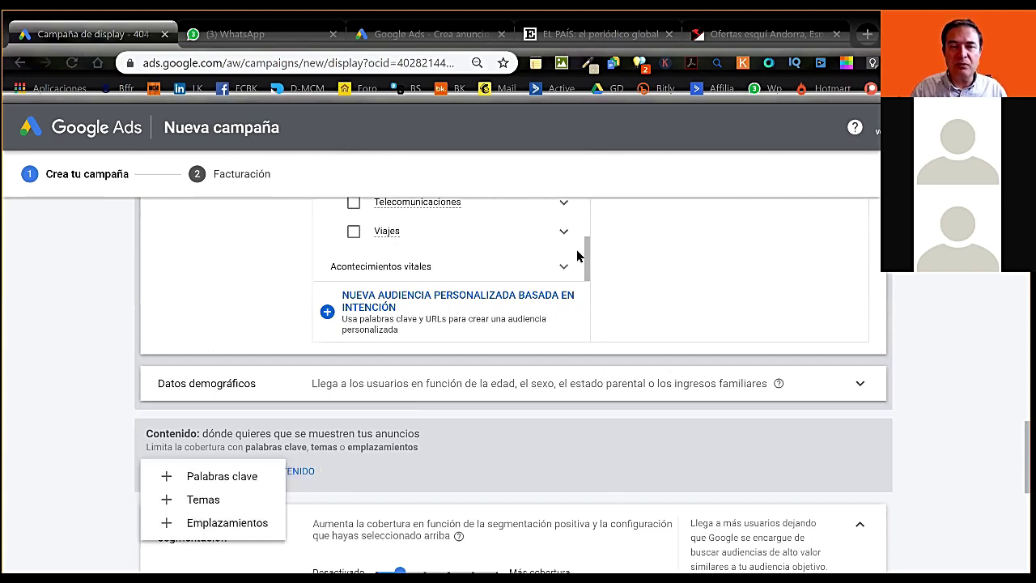
scroll(579, 294, down, 4)
scroll(227, 320, up, 2)
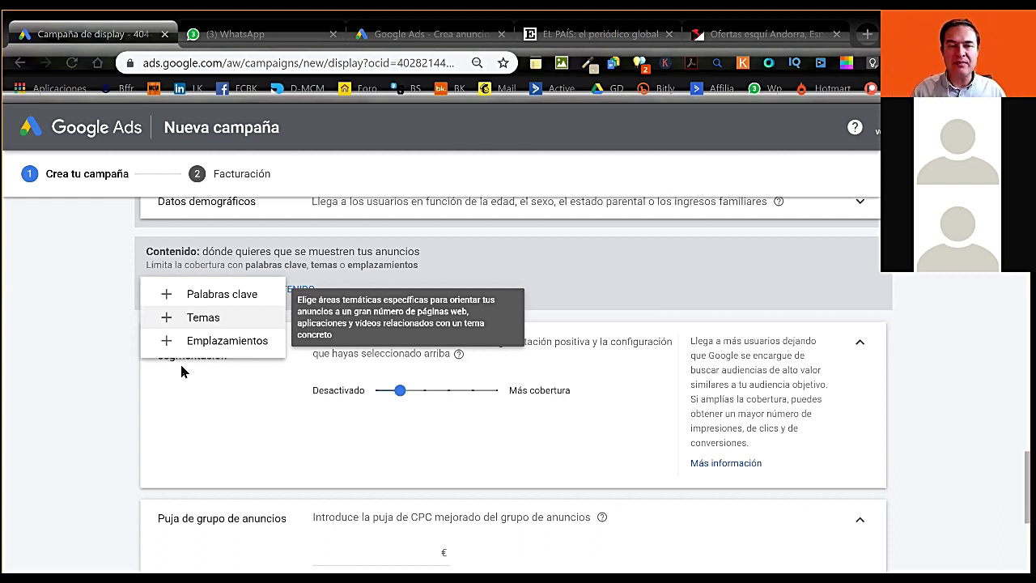
click(221, 342)
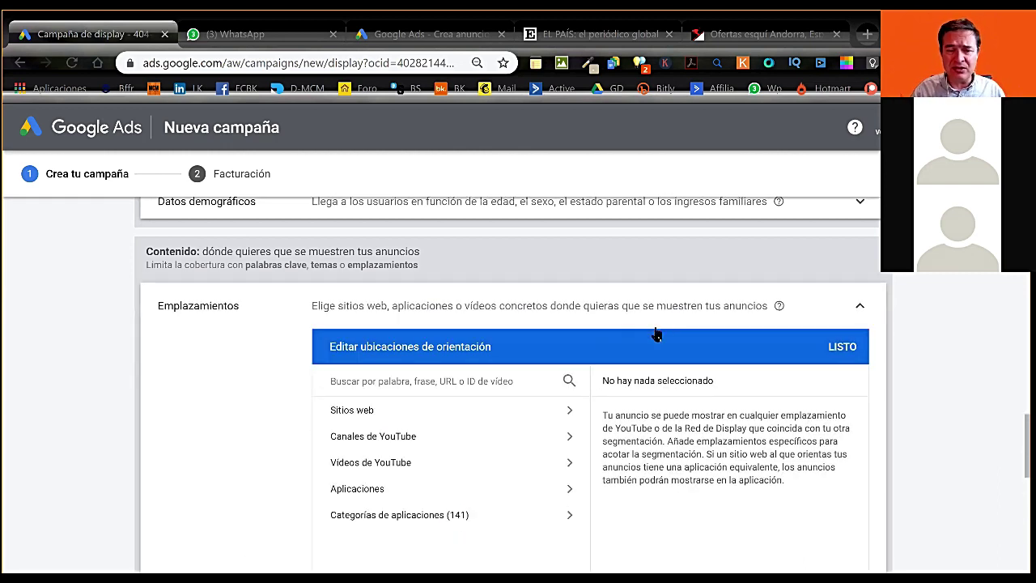
- Look over the placement types and open the websites category (Sitios web)
scroll(653, 335, down, 2)
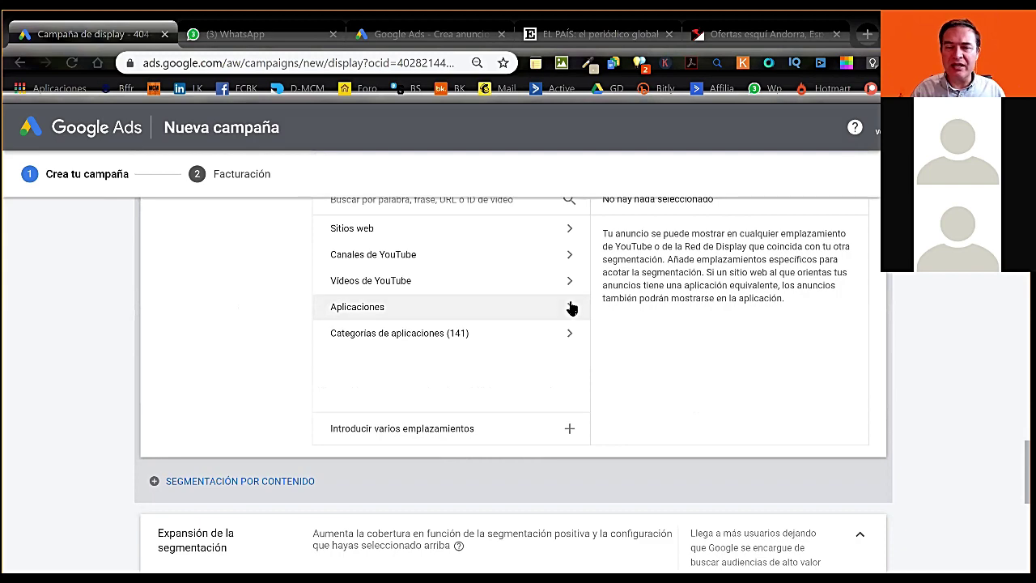
scroll(564, 413, up, 2)
click(565, 412)
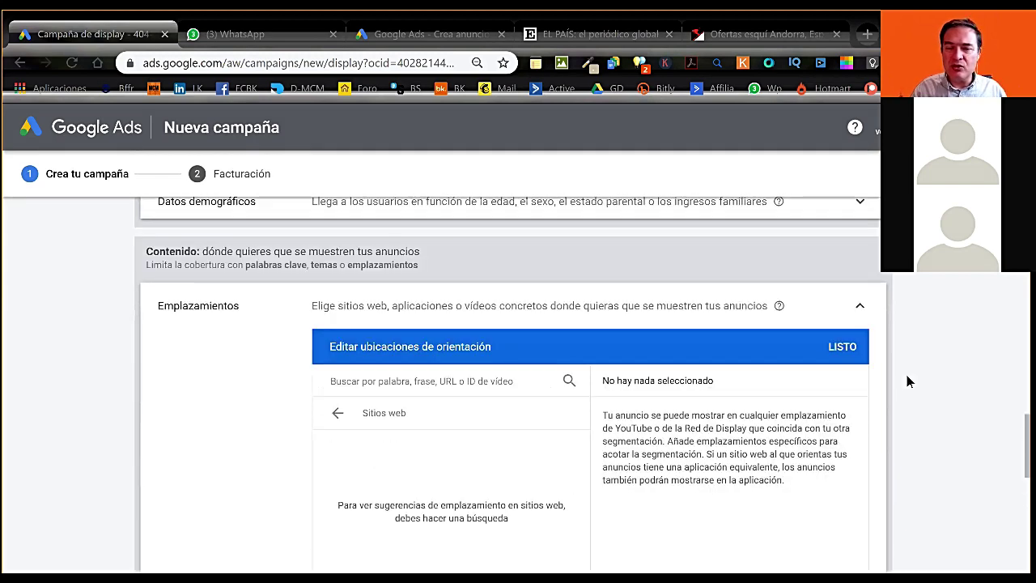
scroll(597, 273, down, 2)
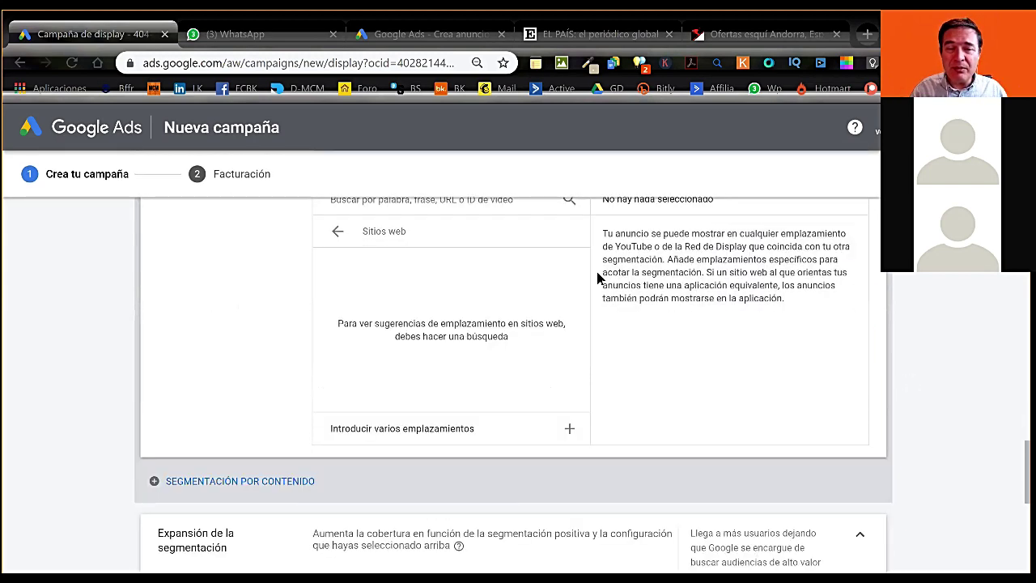
click(569, 430)
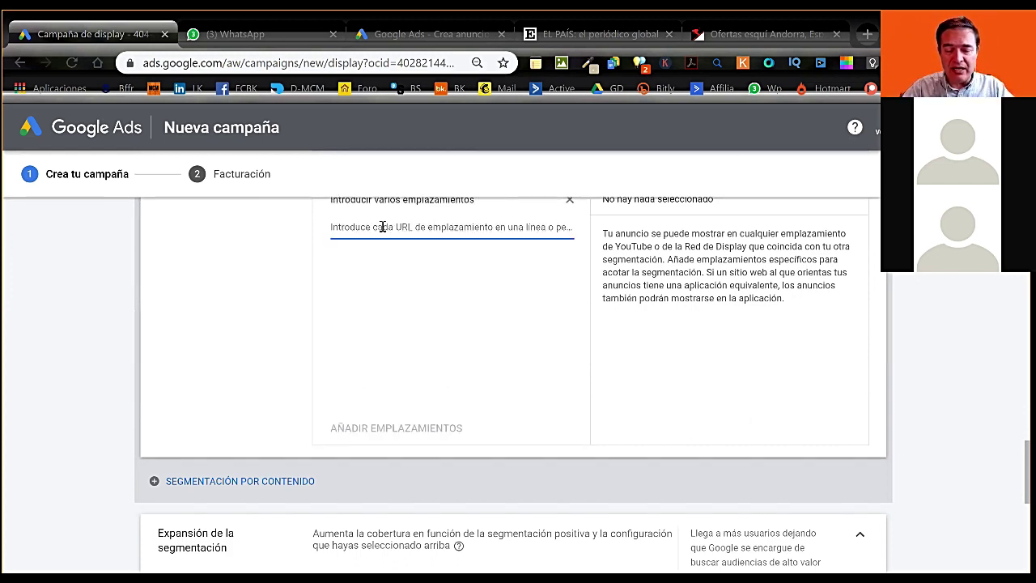
text(www.)
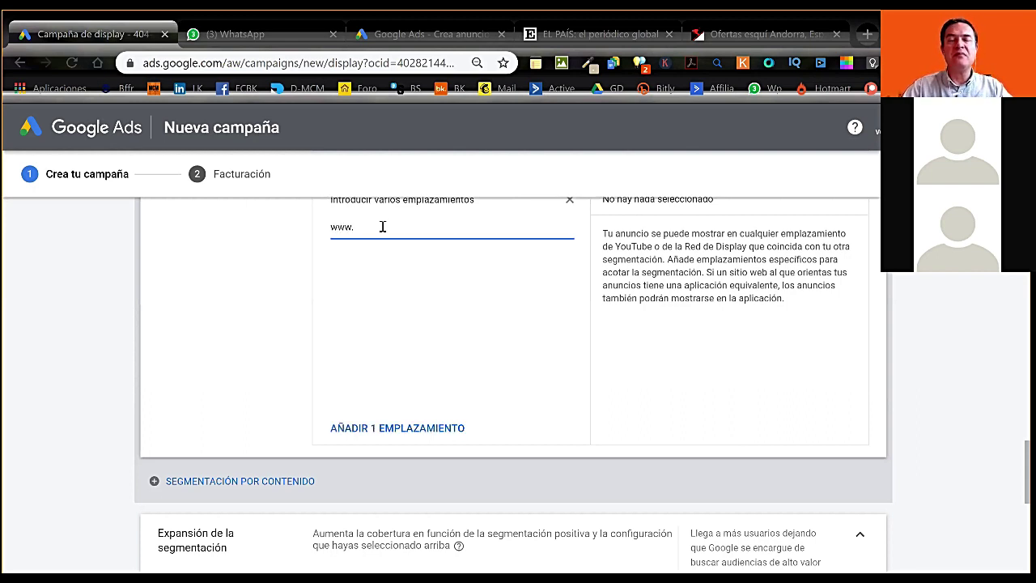
text(el'pa)
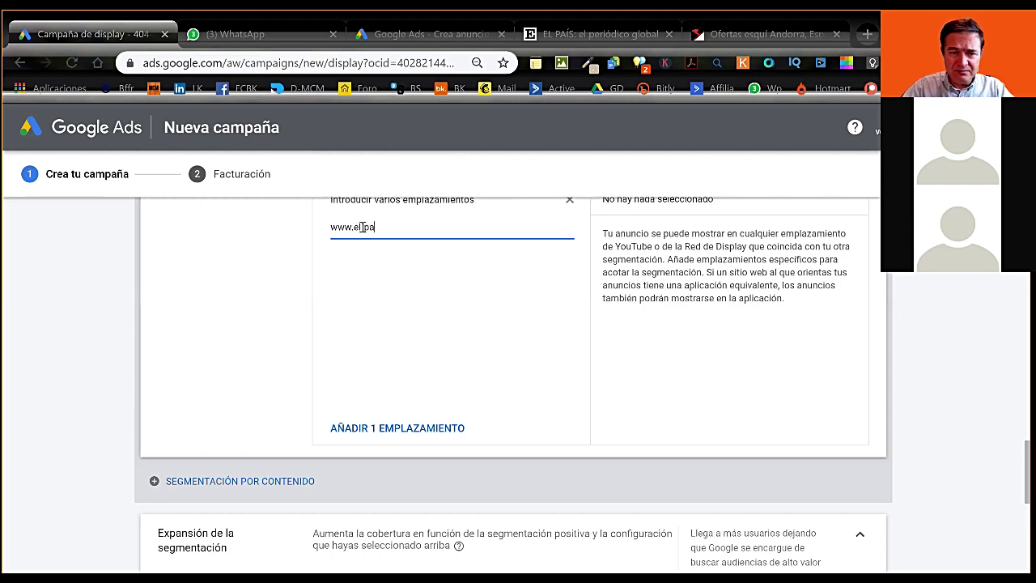
text(is.es)
key(Return)
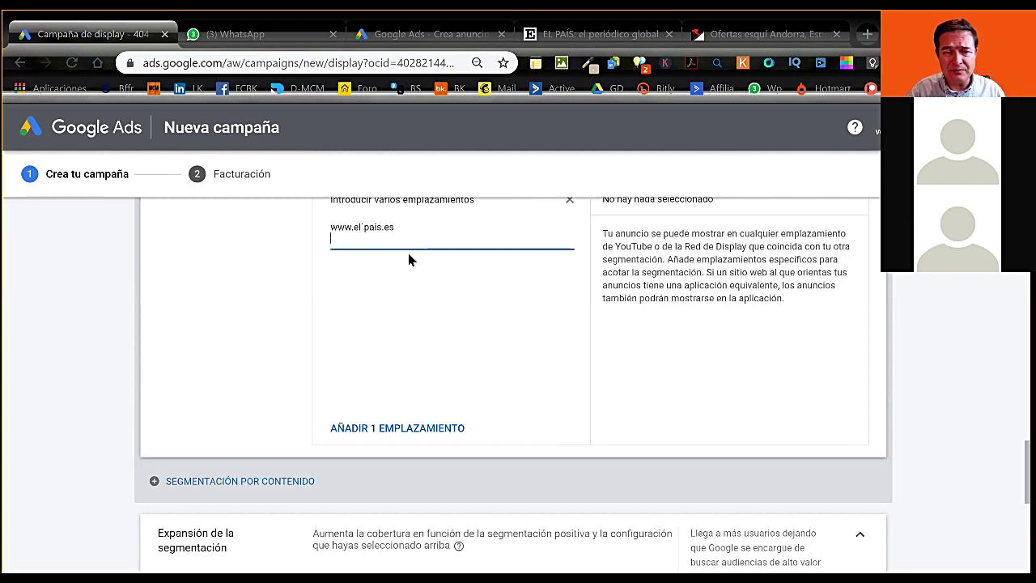
click(430, 415)
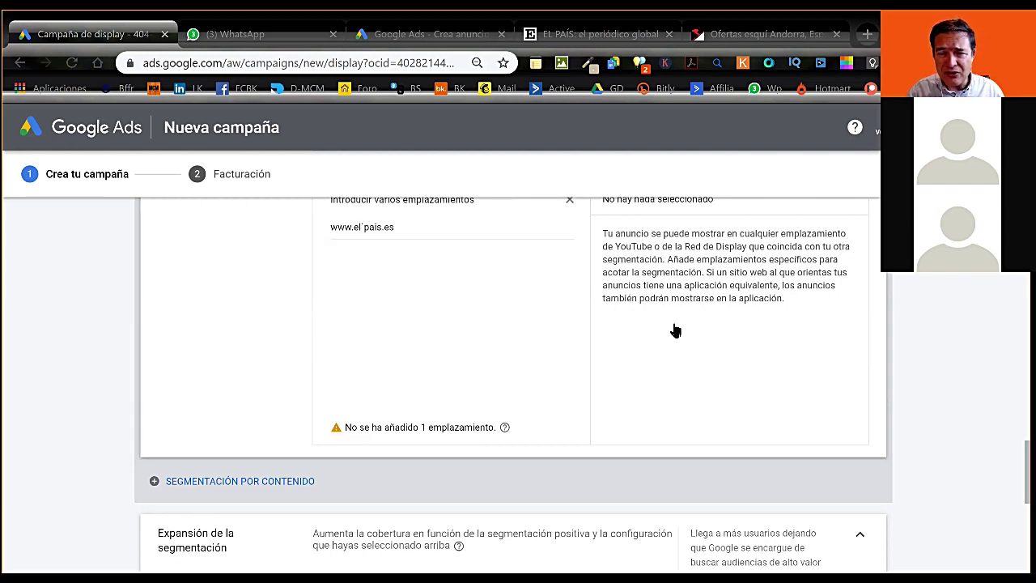
scroll(444, 414, up, 2)
click(430, 414)
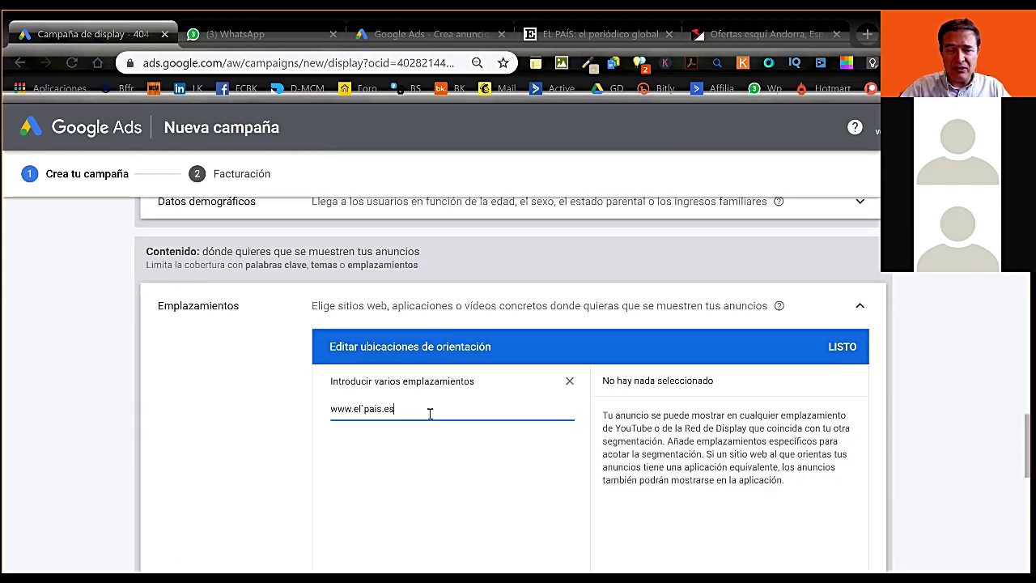
key(BackSpace)
key(BackSpace)
key(BackSpace)
key(BackSpace)
key(BackSpace)
key(BackSpace)
key(BackSpace)
key(BackSpace)
key(BackSpace)
key(BackSpace)
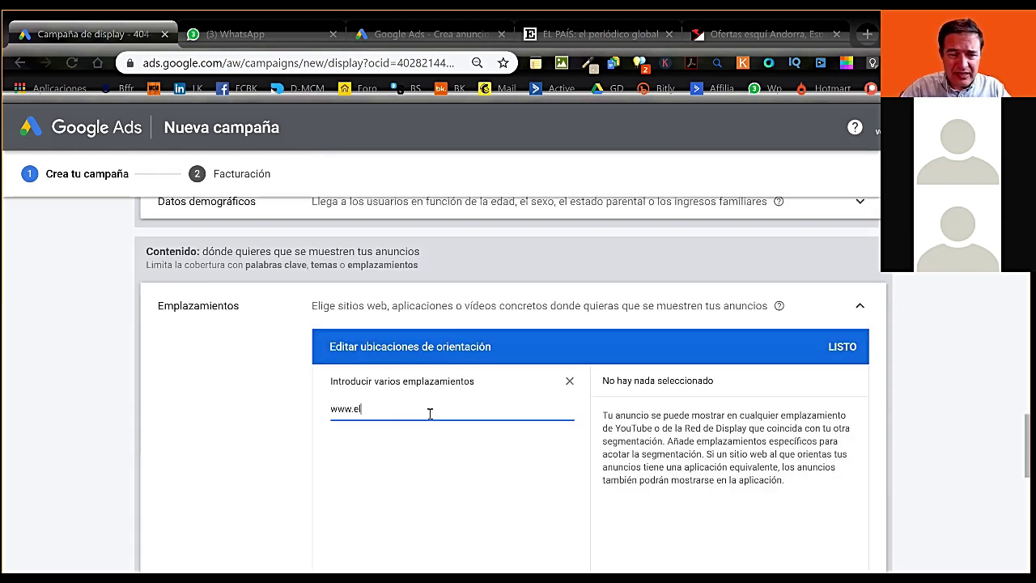
text(elpais.)
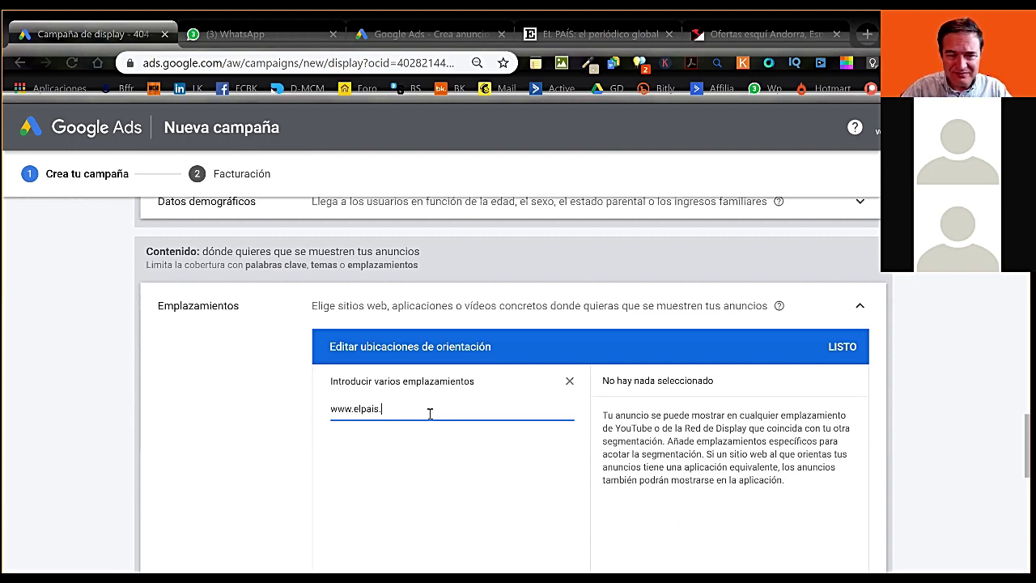
text(es)
key(Return)
scroll(475, 489, down, 5)
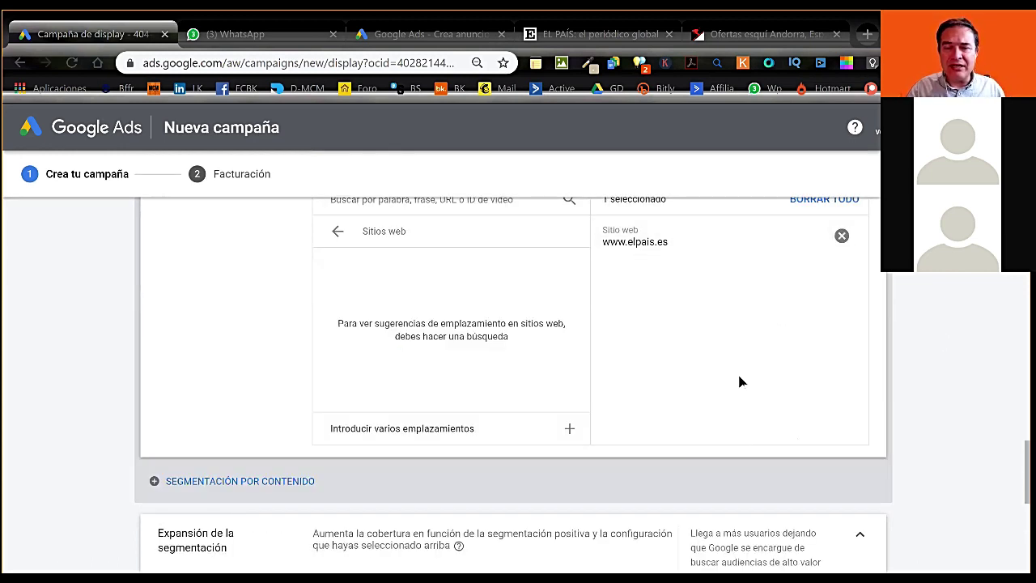
scroll(621, 427, up, 2)
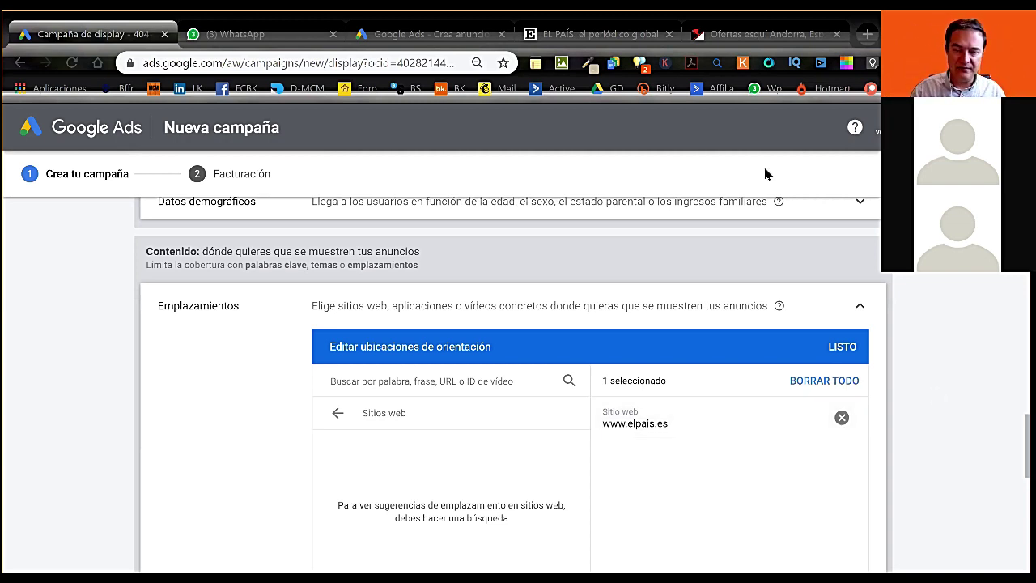
- Check the help note on the ad group bid and set the enhanced CPC bid to 0,05 €
scroll(879, 316, down, 6)
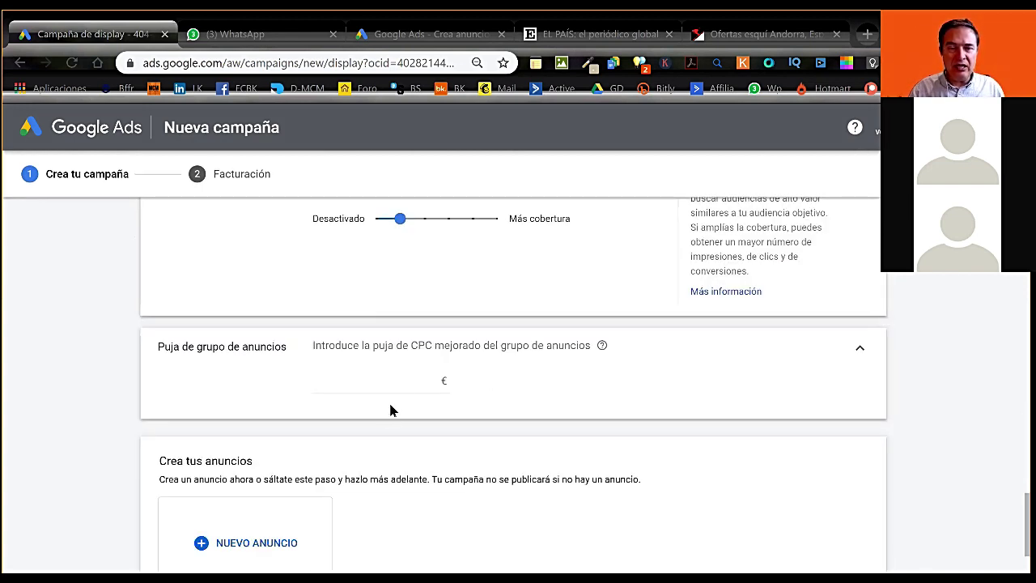
click(447, 379)
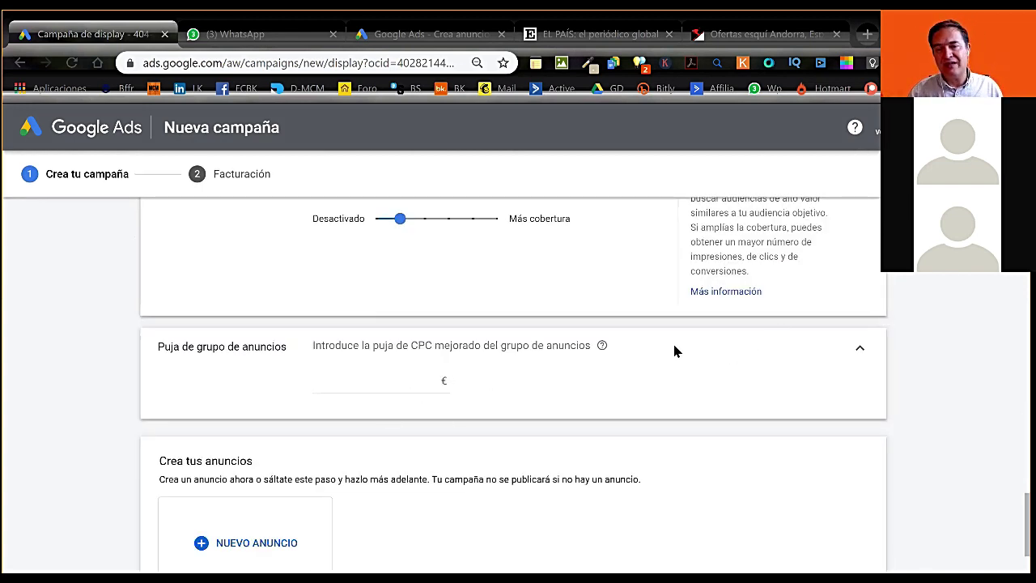
click(603, 346)
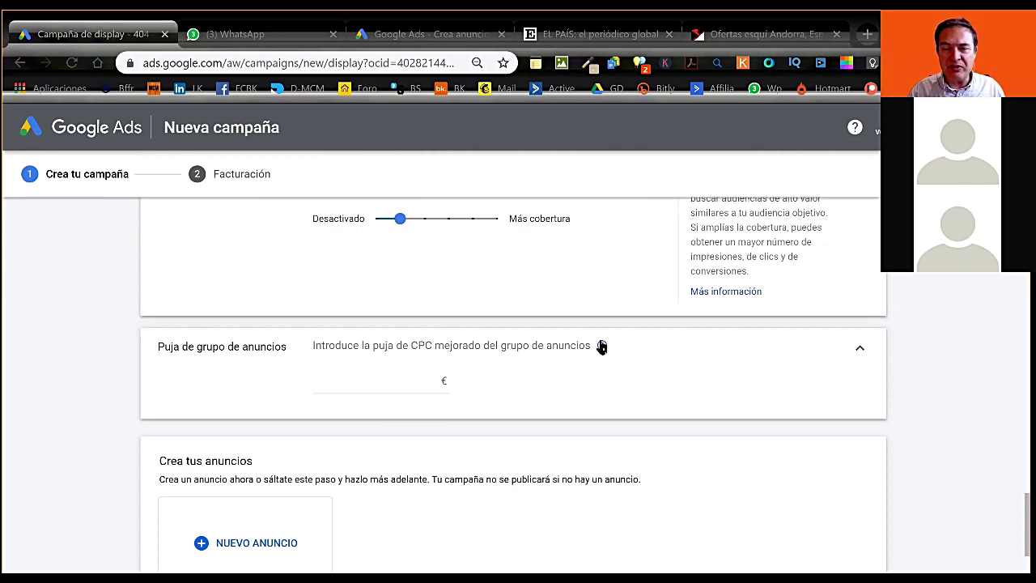
mouse_move(601, 347)
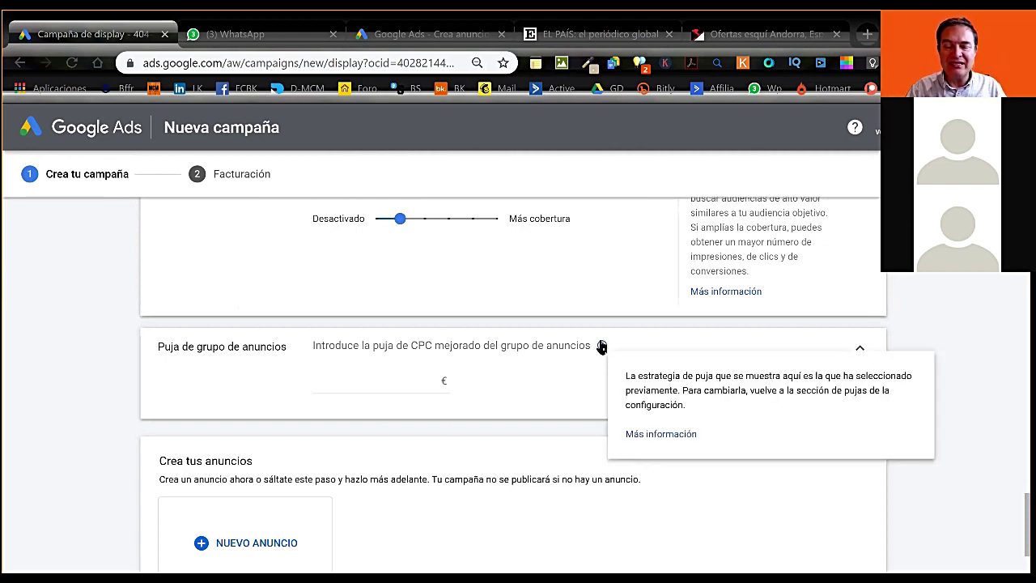
click(530, 376)
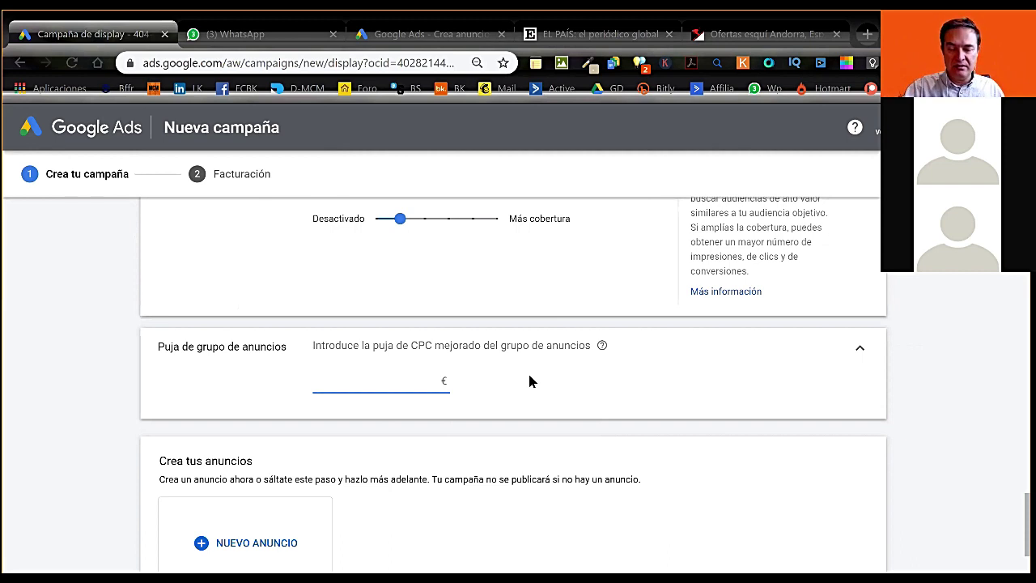
text(0,05)
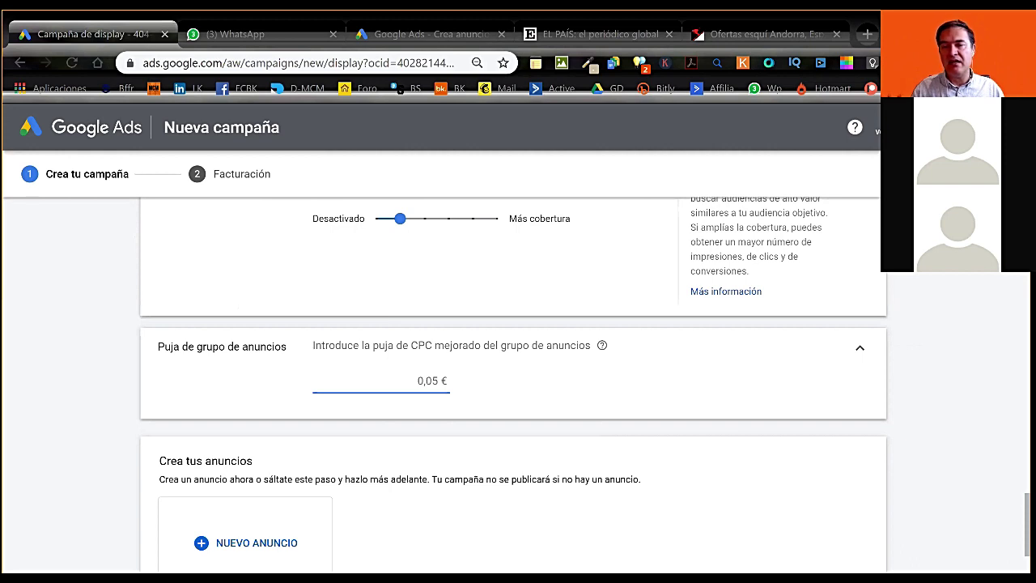
click(954, 302)
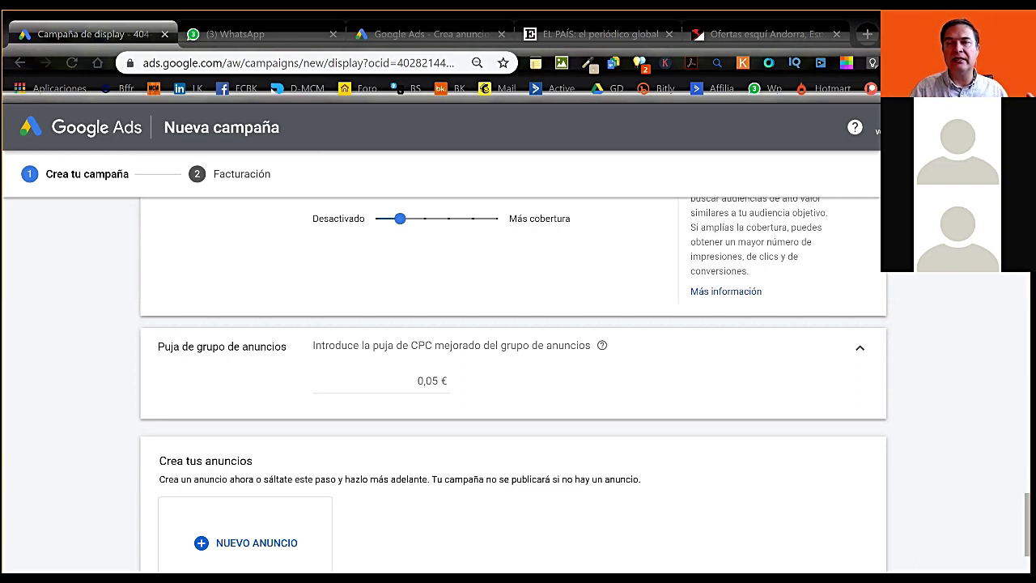
- Close the Ofertas esquí Andorra browser tab and look back over the placement and targeting expansion settings
click(837, 34)
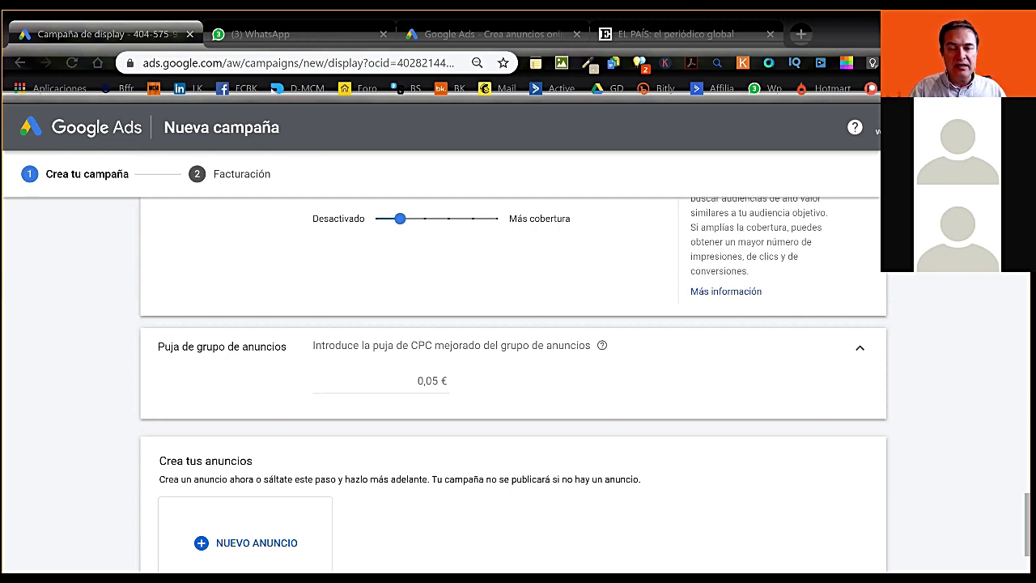
scroll(848, 238, down, 3)
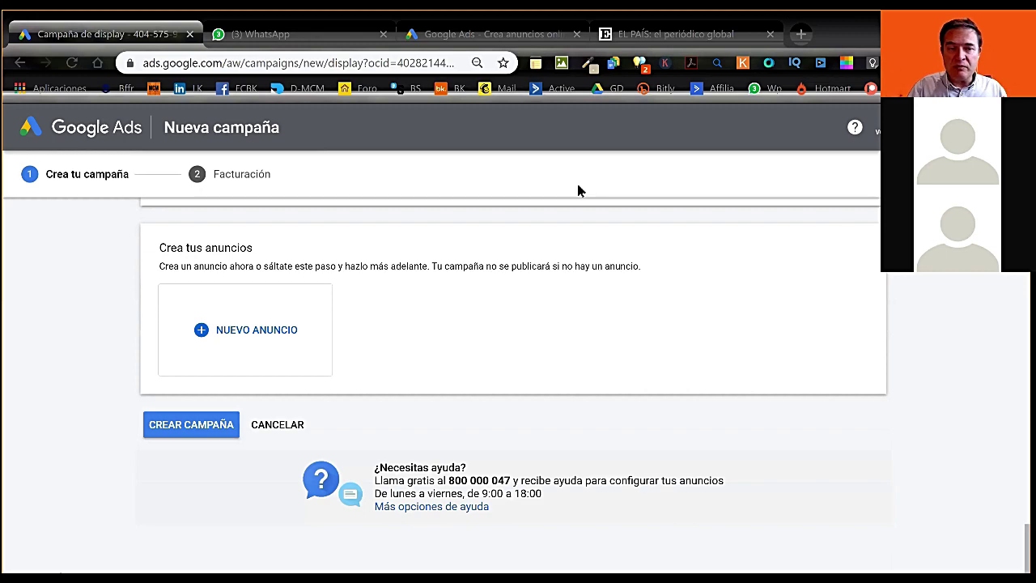
scroll(521, 242, up, 10)
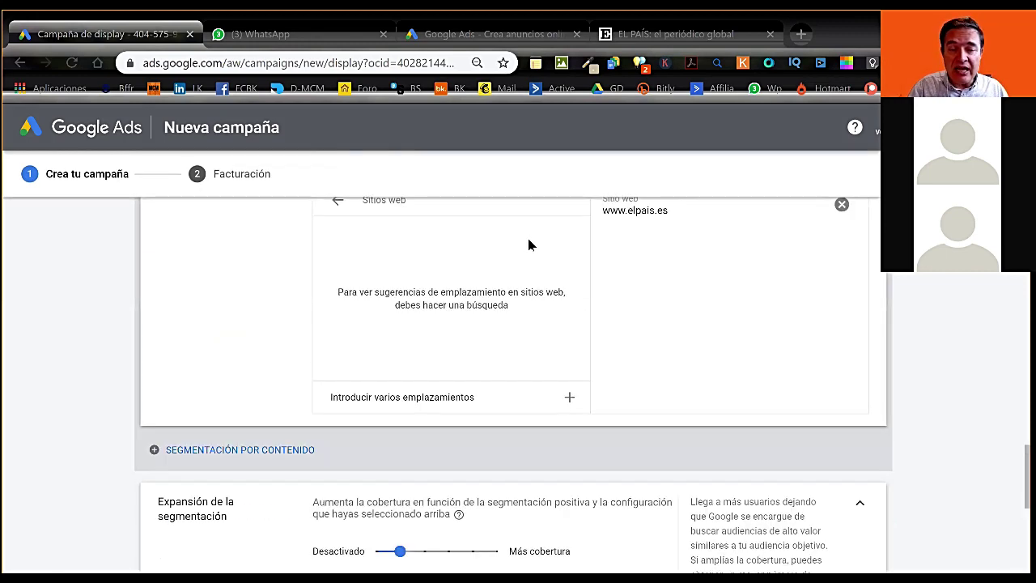
scroll(528, 238, down, 2)
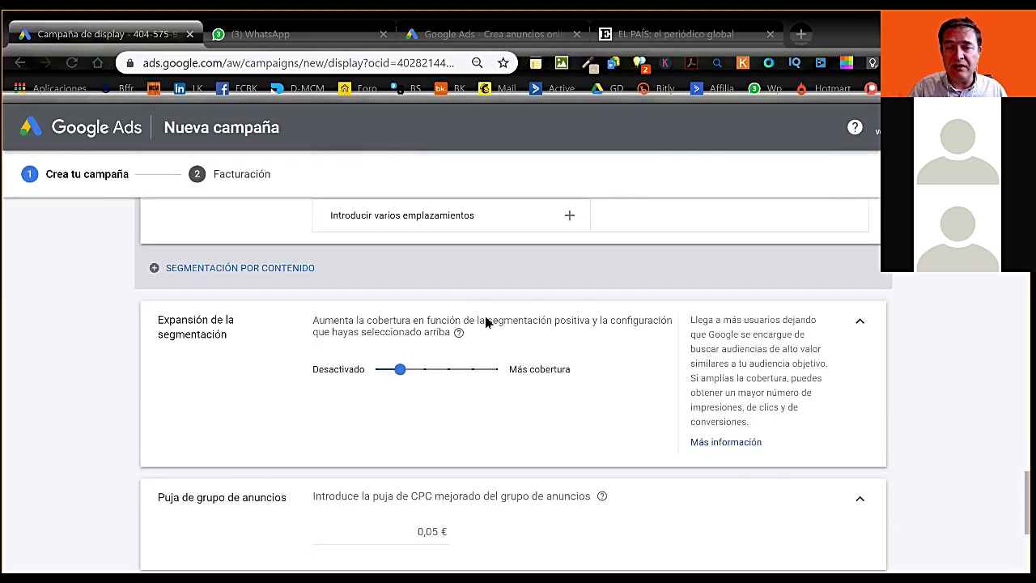
scroll(485, 325, up, 2)
scroll(410, 343, down, 2)
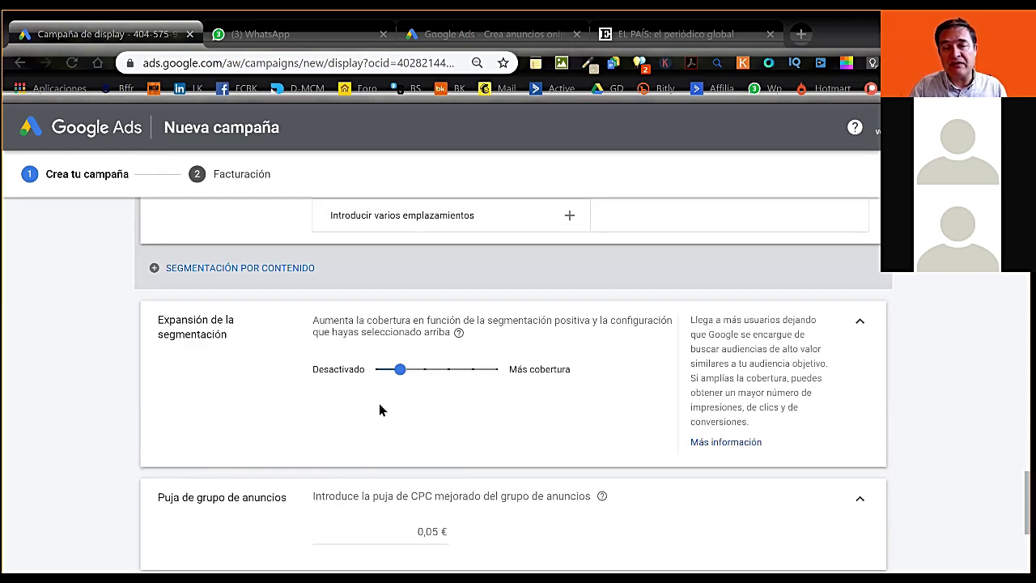
- Try the targeting expansion one level wider, back at the first level, and at Desactivado
click(399, 372)
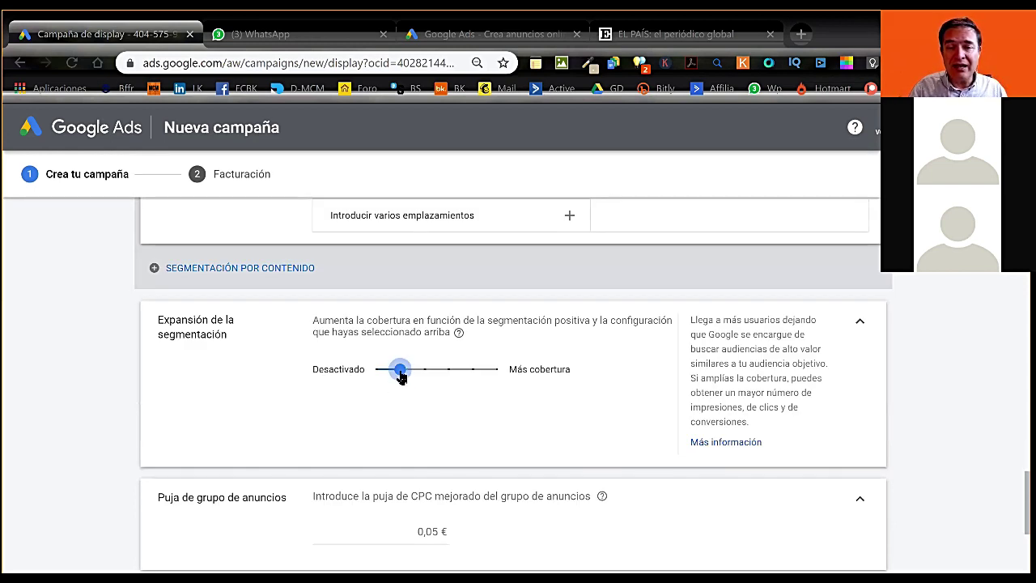
drag(412, 376, 426, 375)
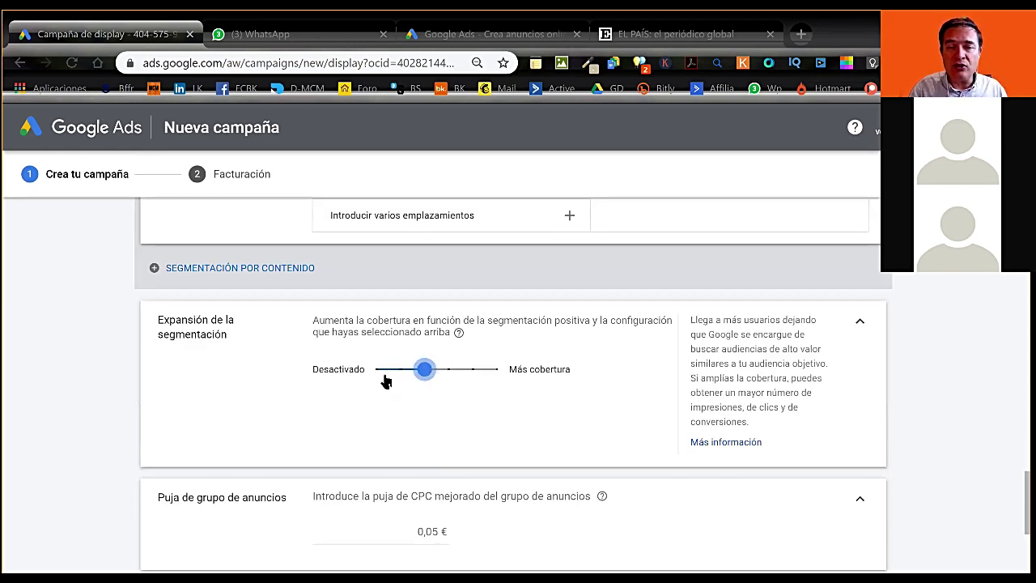
click(392, 379)
click(399, 379)
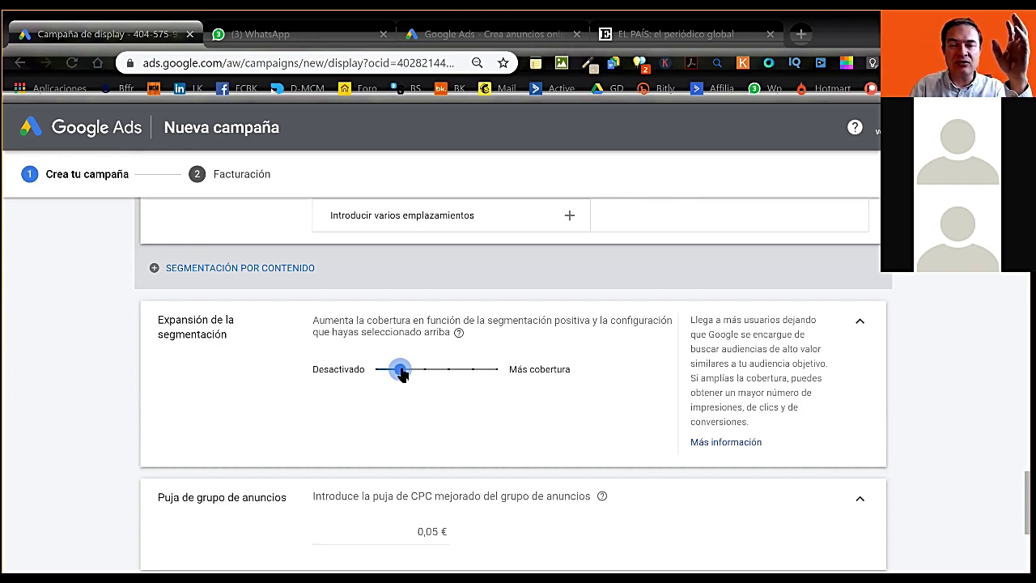
key(Left)
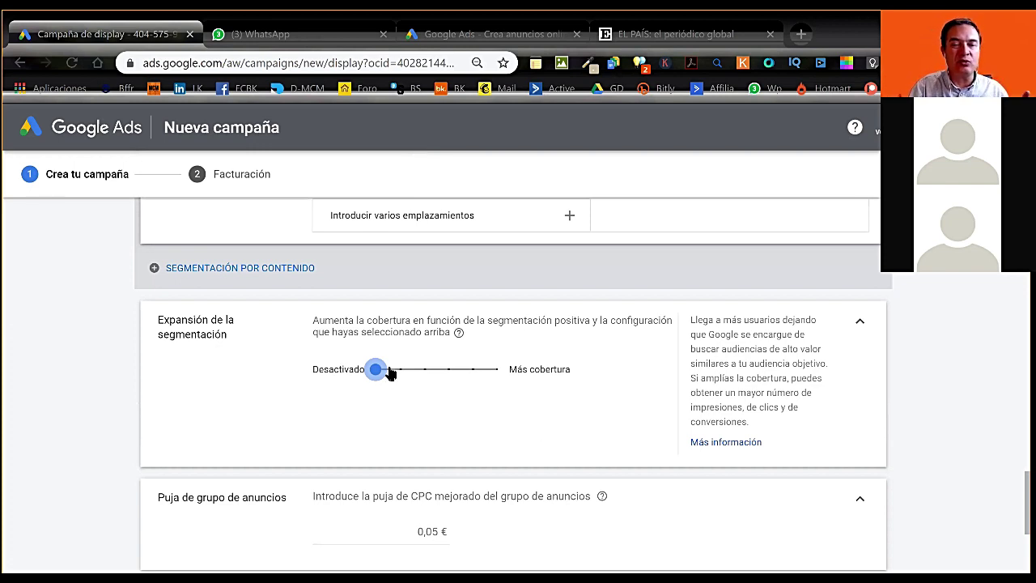
- Set the targeting expansion (Expansión de la segmentación) to one notch below the maximum coverage
click(422, 374)
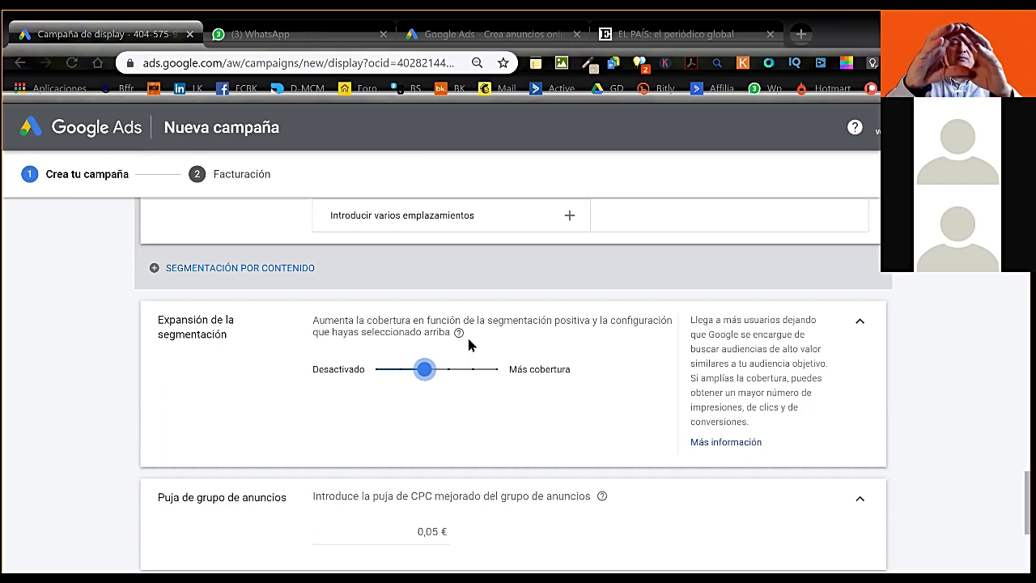
key(Right)
key(Right)
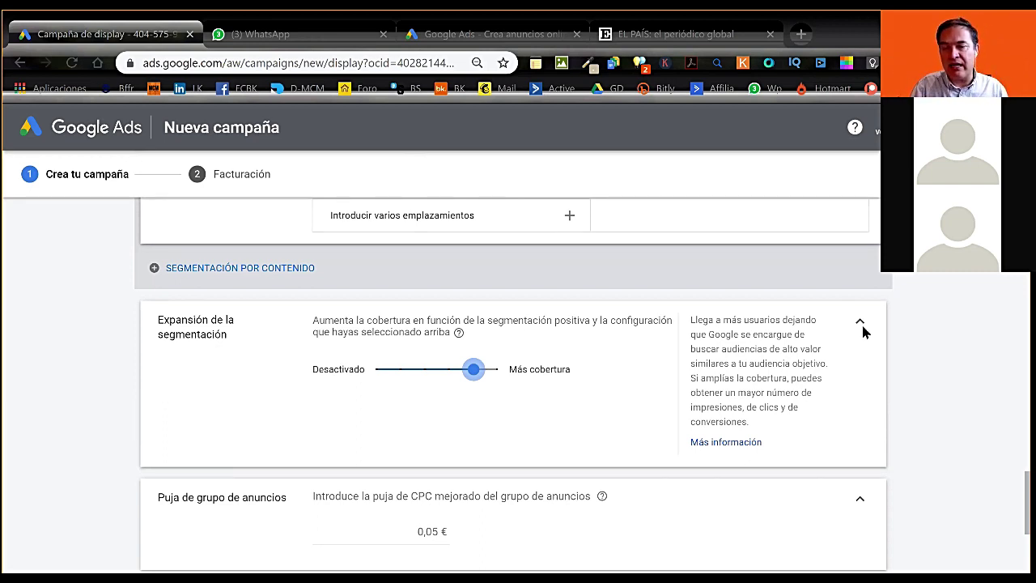
- Start a new responsive display ad (Anuncio adaptable de display) and look over its form
scroll(719, 332, down, 2)
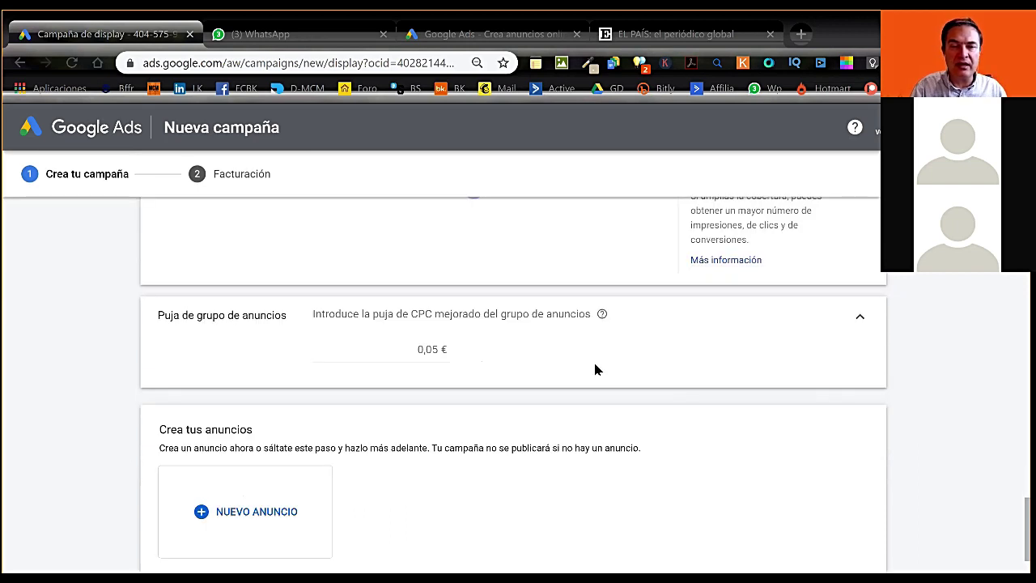
scroll(269, 328, down, 2)
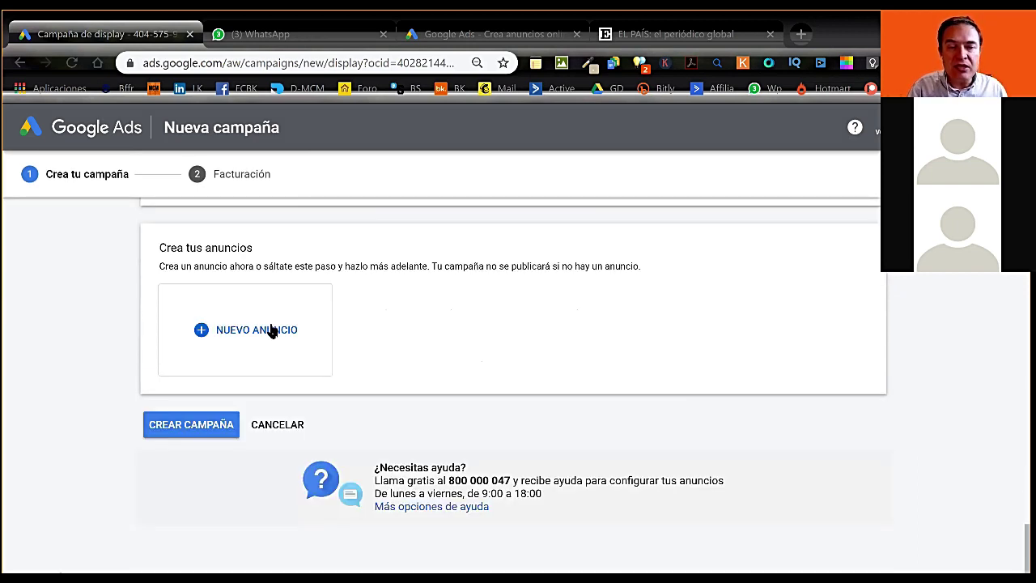
click(278, 342)
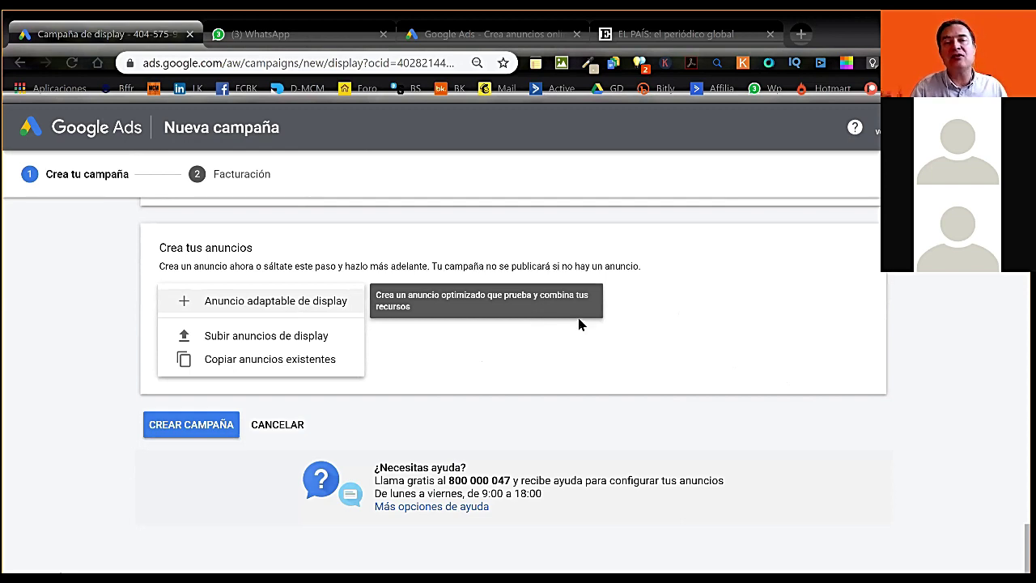
click(511, 326)
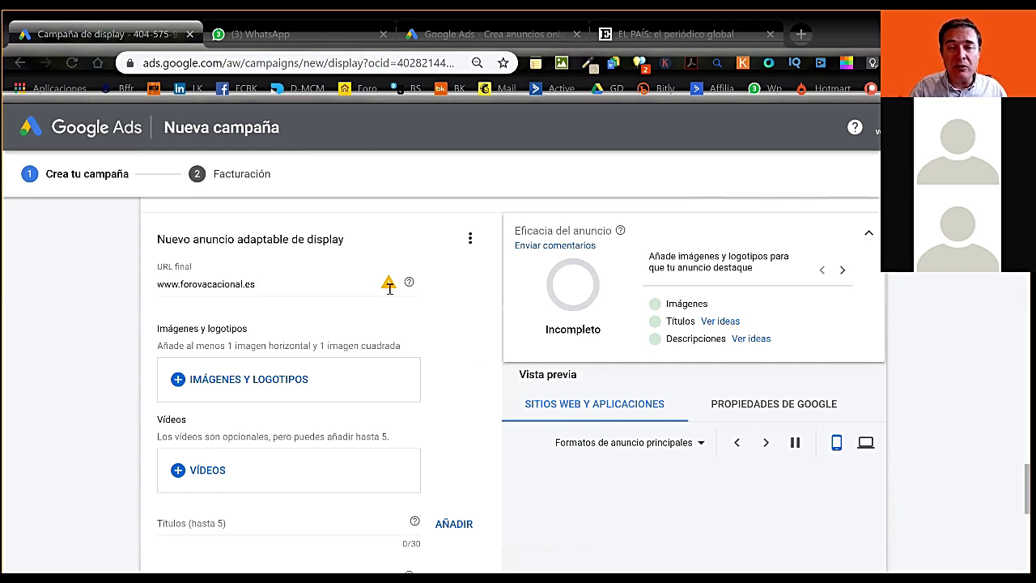
scroll(657, 296, down, 10)
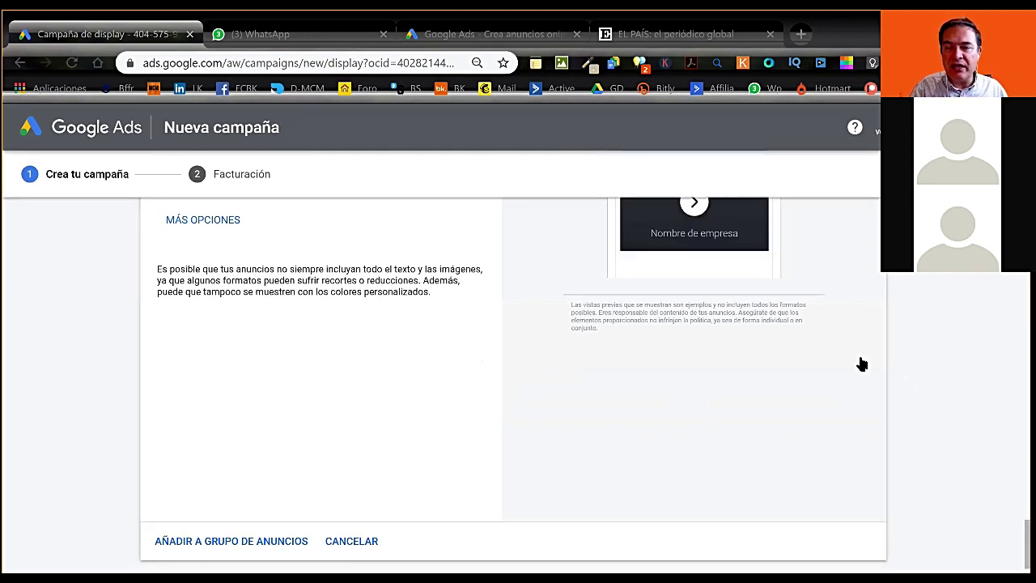
scroll(864, 363, up, 8)
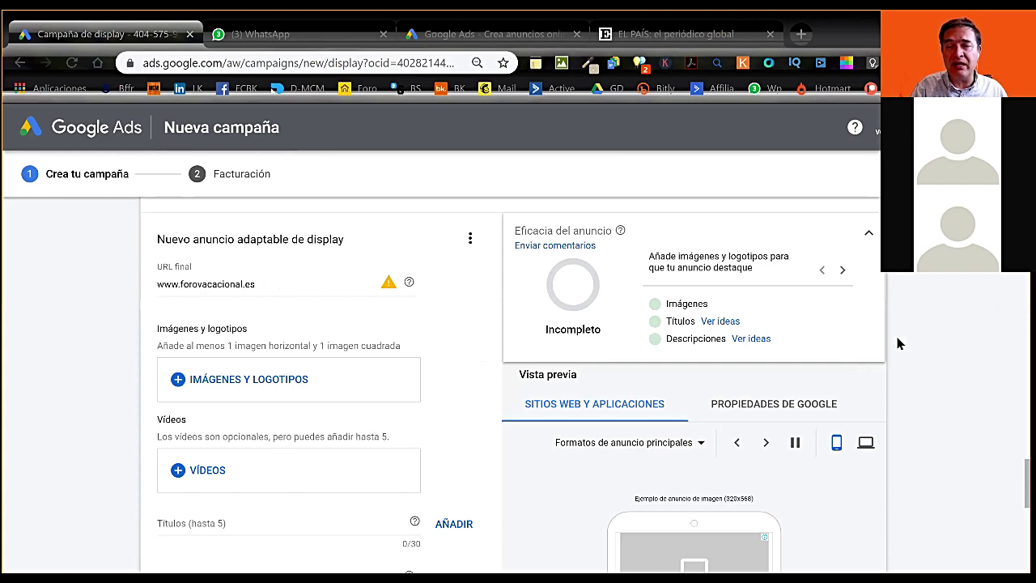
- Examine the responsive display ad's image, video, title, description and company name fields alongside its ad strength and mobile preview
scroll(897, 344, down, 2)
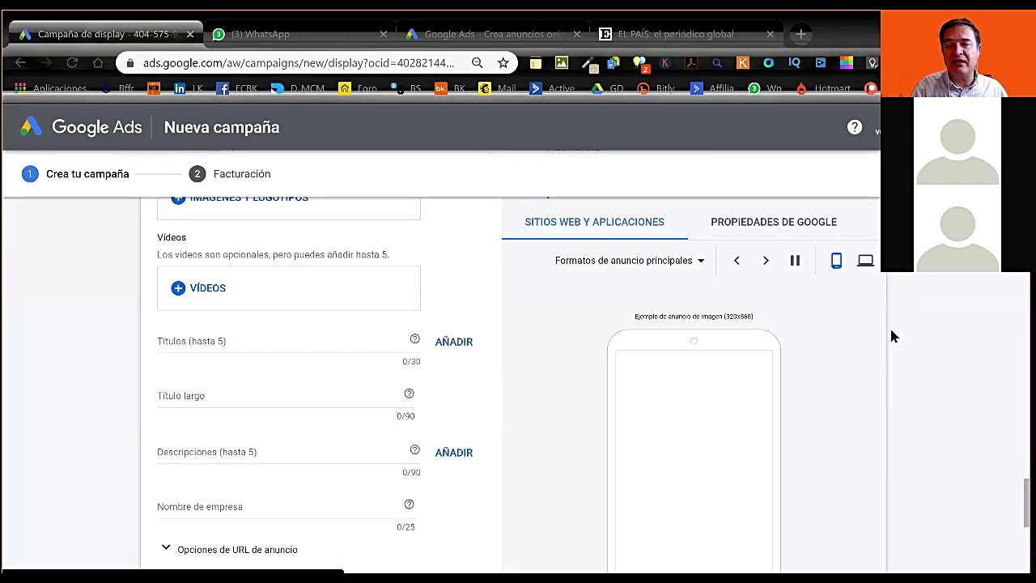
scroll(891, 332, down, 10)
scroll(893, 332, up, 2)
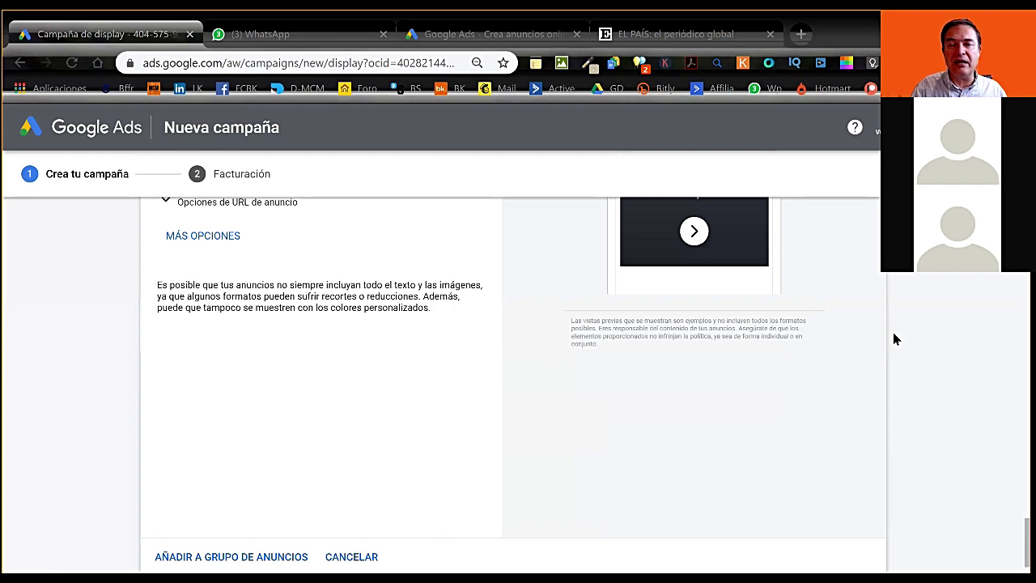
scroll(893, 333, up, 8)
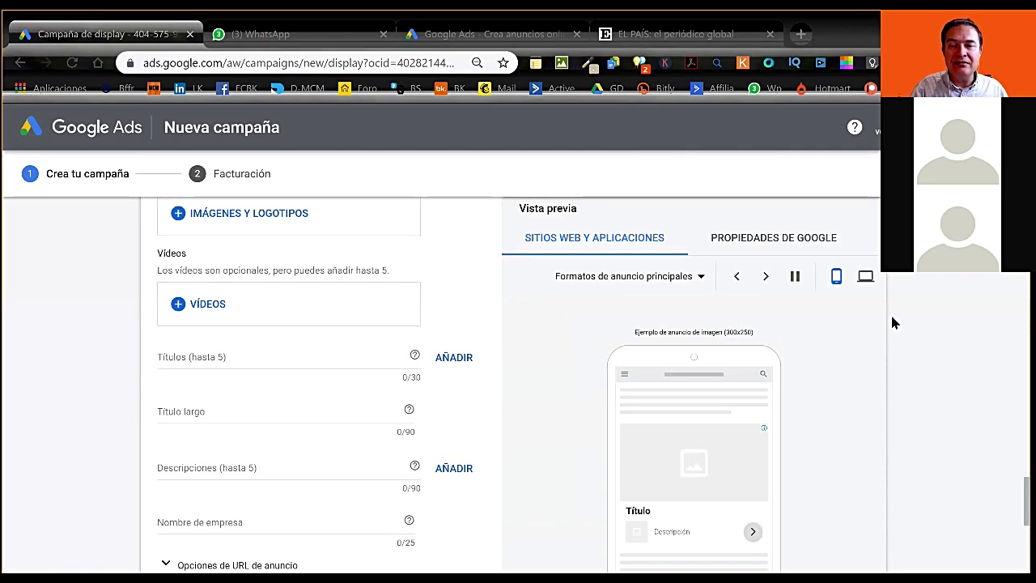
scroll(711, 243, down, 4)
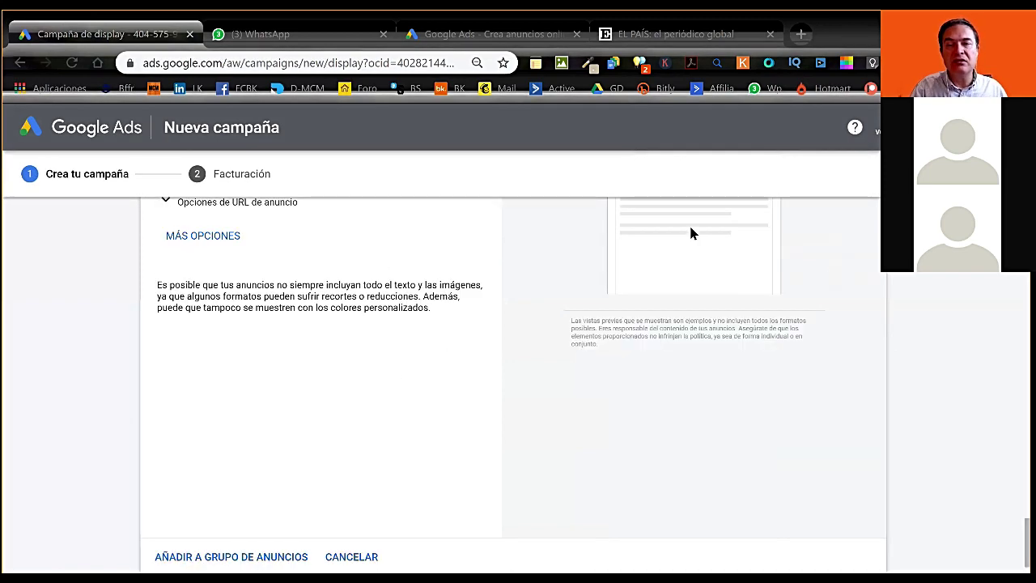
scroll(692, 233, up, 2)
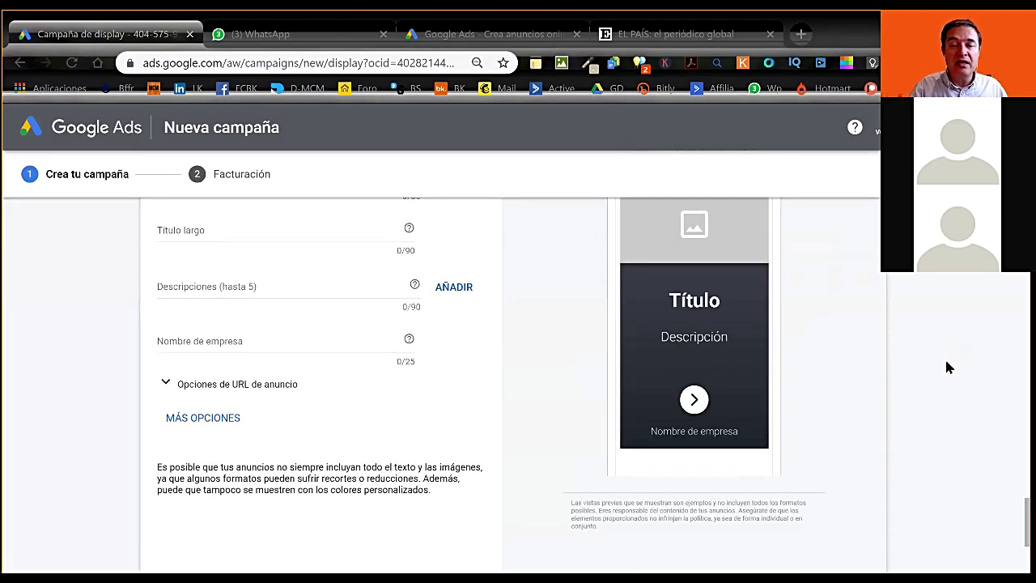
scroll(949, 367, up, 5)
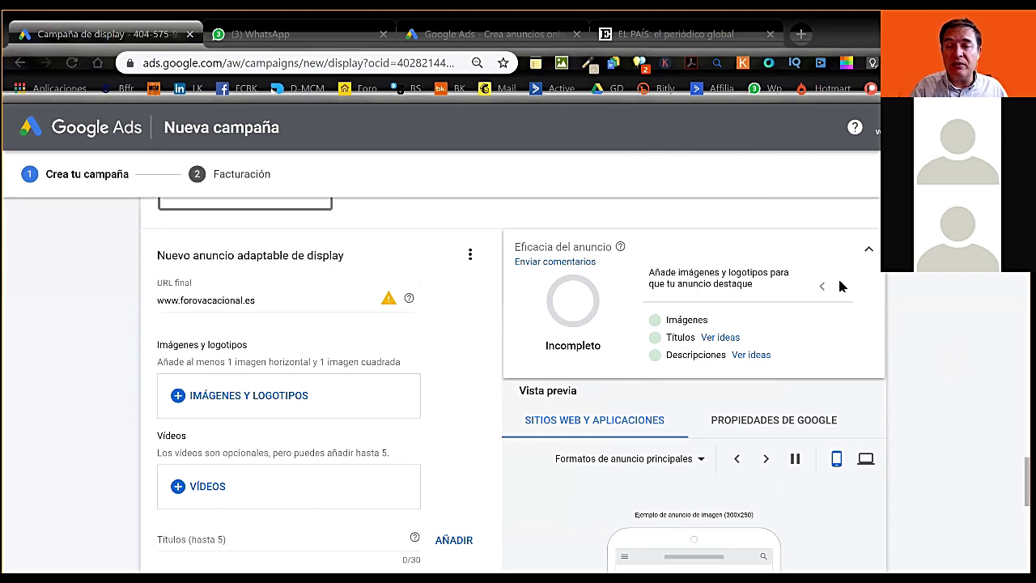
scroll(843, 299, down, 5)
scroll(873, 421, up, 2)
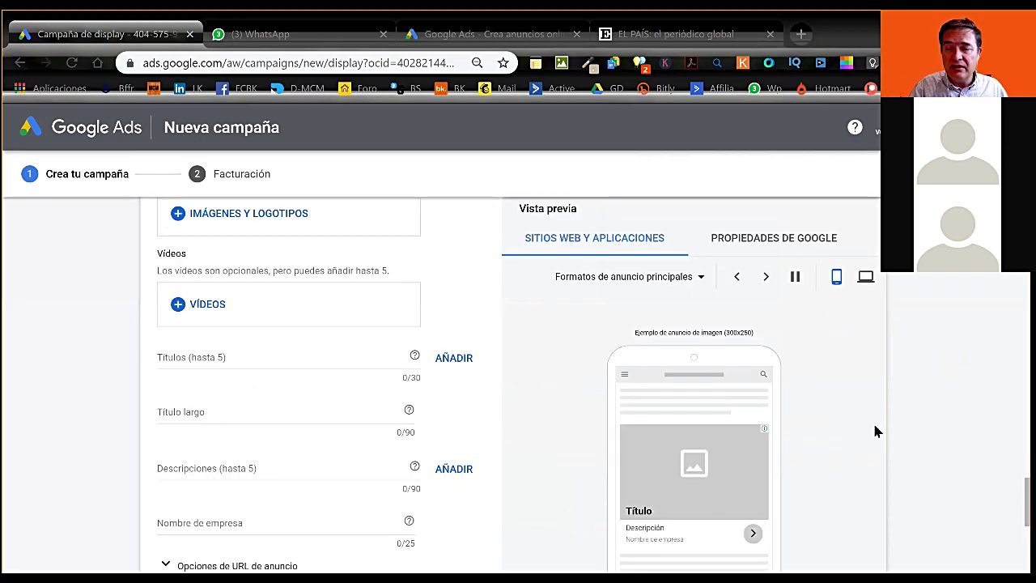
scroll(866, 463, up, 2)
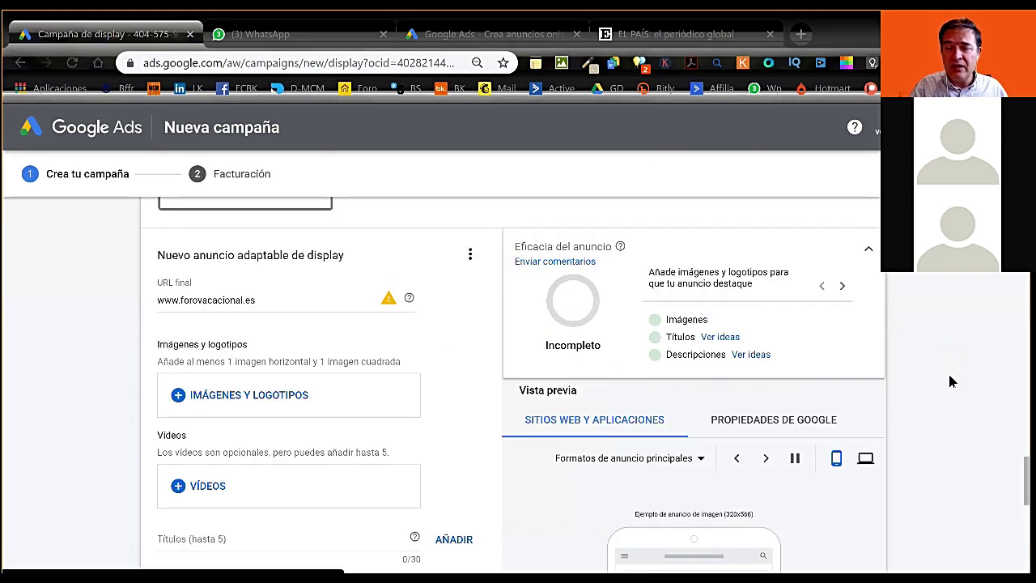
- Switch the ad preview to desktop and examine the example image, native and text formats next to the ad's fields
scroll(949, 368, down, 2)
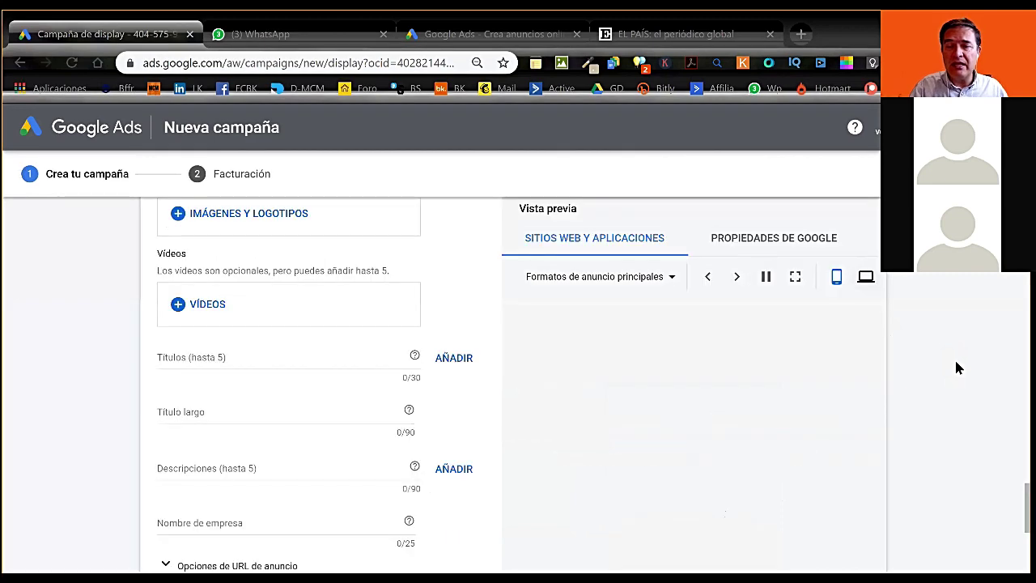
scroll(955, 365, down, 2)
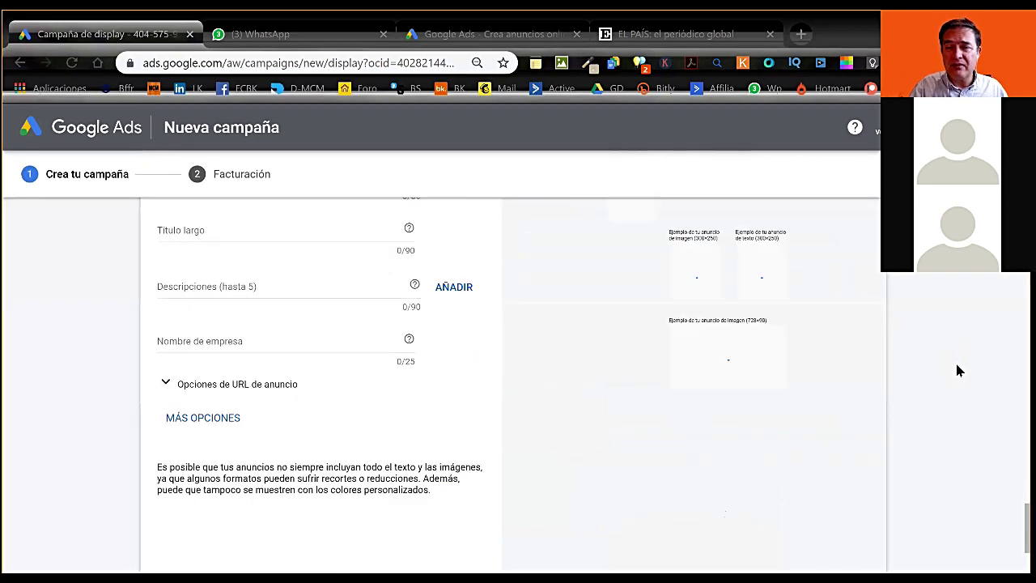
scroll(957, 370, up, 2)
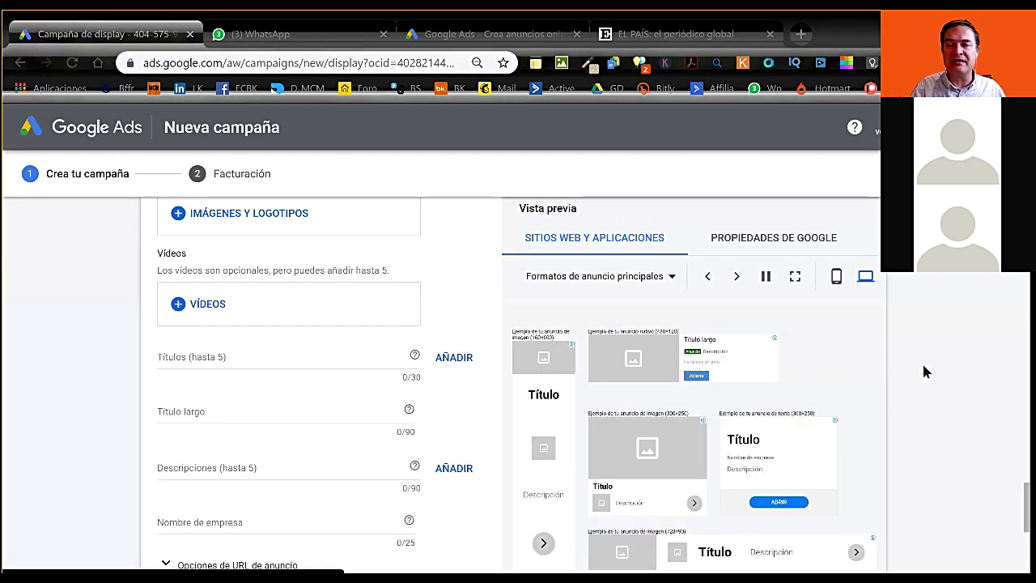
scroll(926, 371, down, 3)
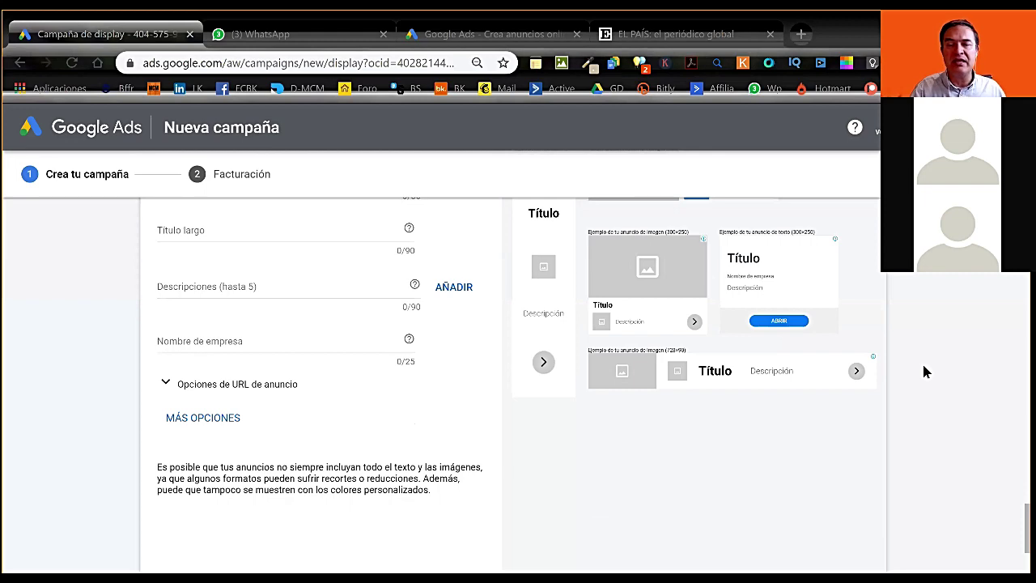
scroll(926, 372, up, 3)
scroll(942, 343, up, 3)
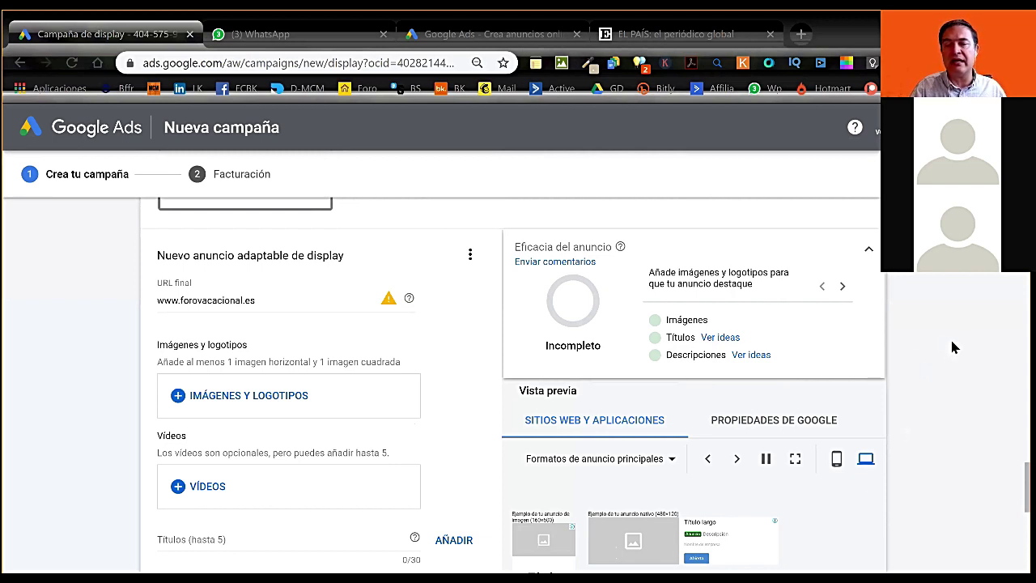
scroll(950, 323, down, 2)
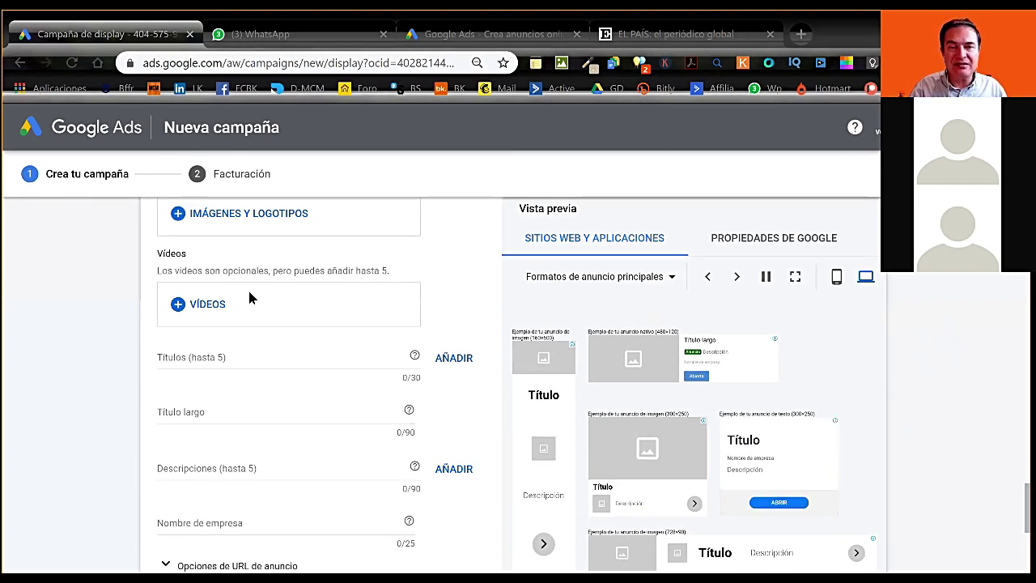
scroll(326, 377, up, 4)
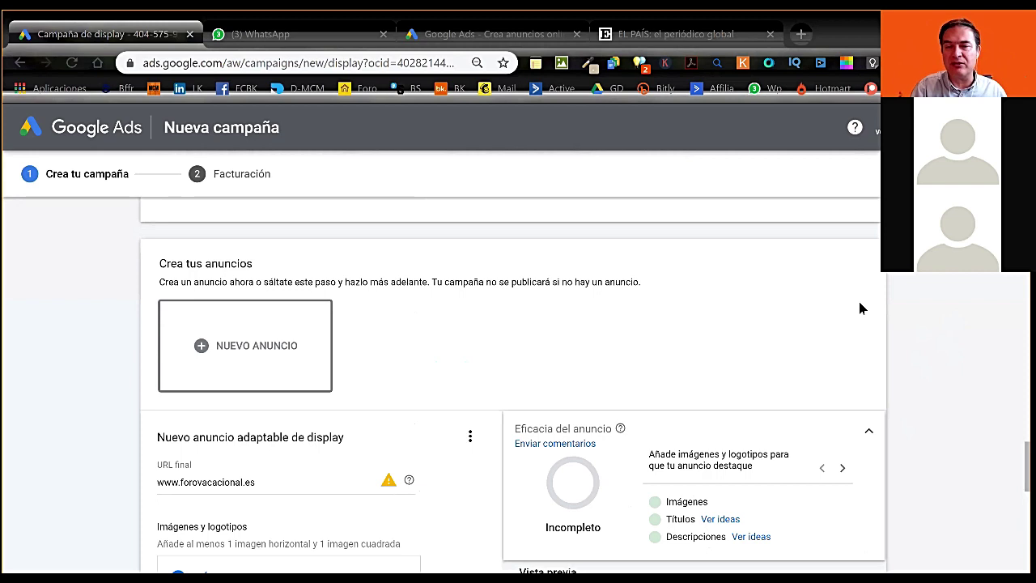
scroll(861, 308, down, 8)
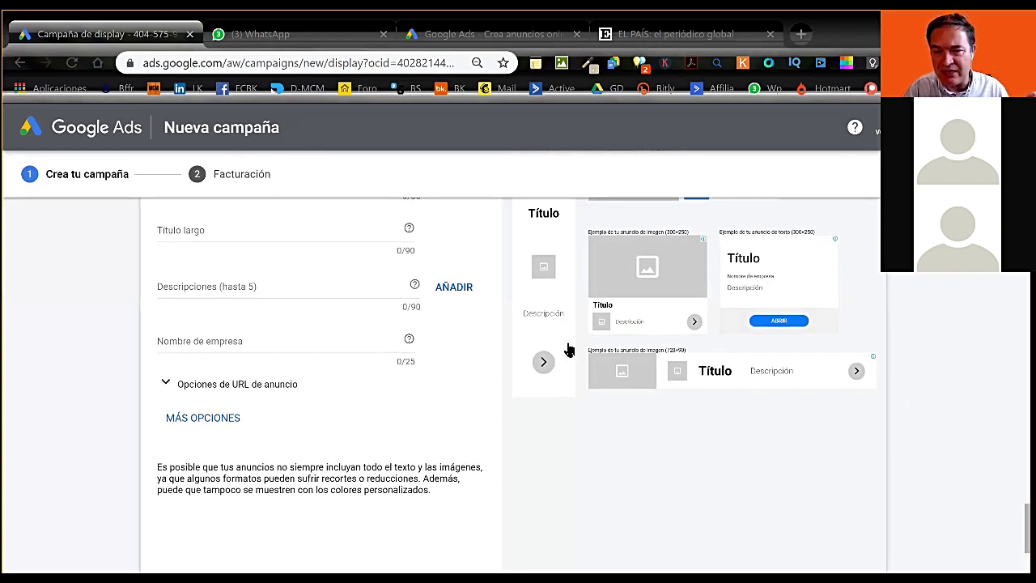
scroll(540, 324, up, 1)
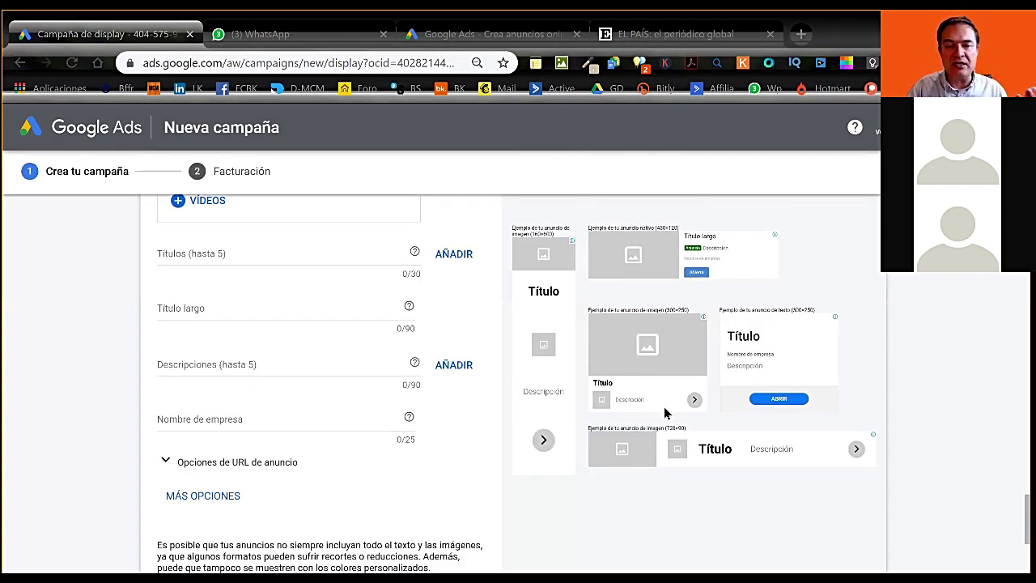
- Try to add the unfilled responsive display ad to the ad group and check which form fields are required
scroll(370, 338, down, 5)
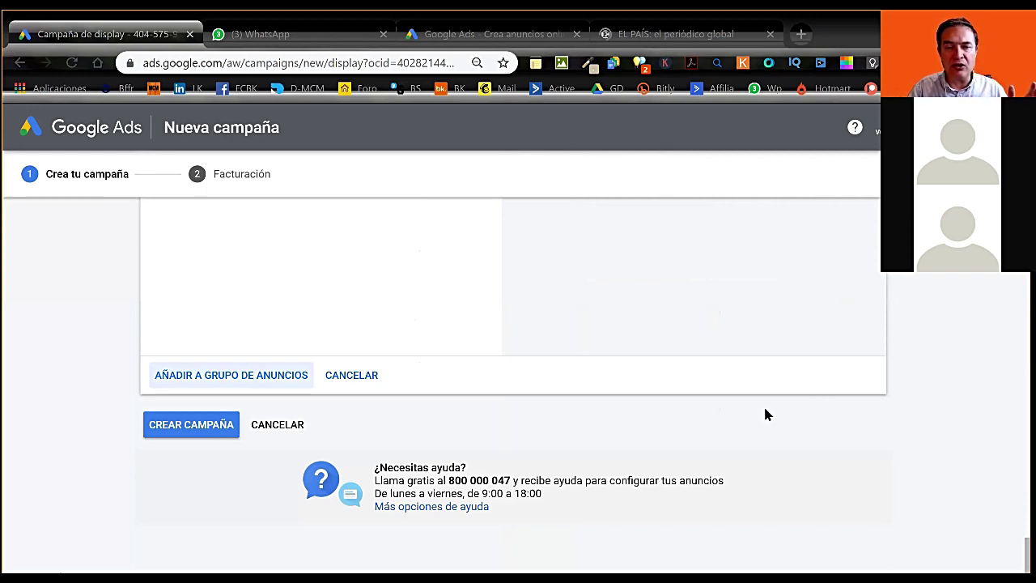
scroll(513, 388, up, 2)
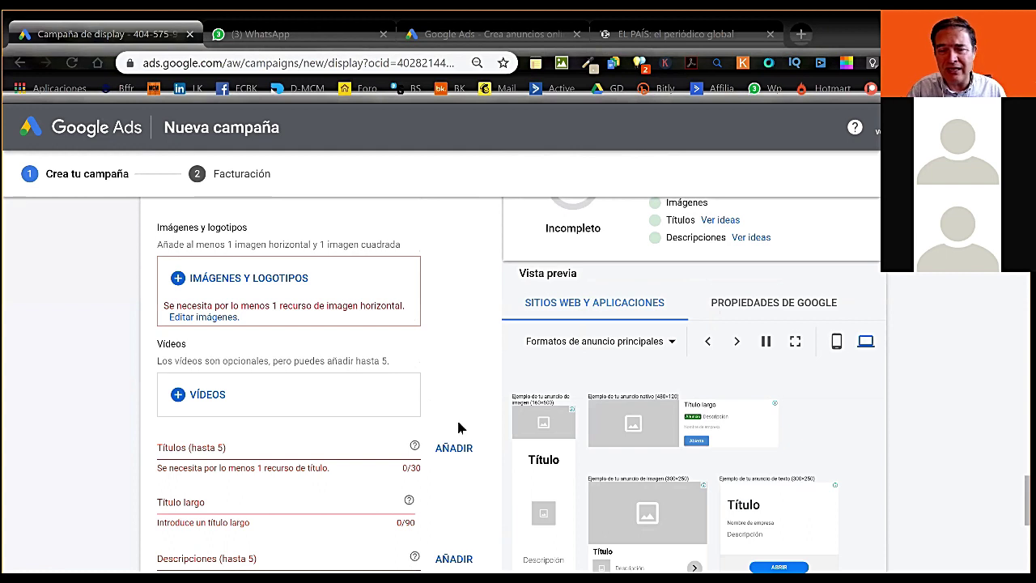
scroll(351, 364, down, 8)
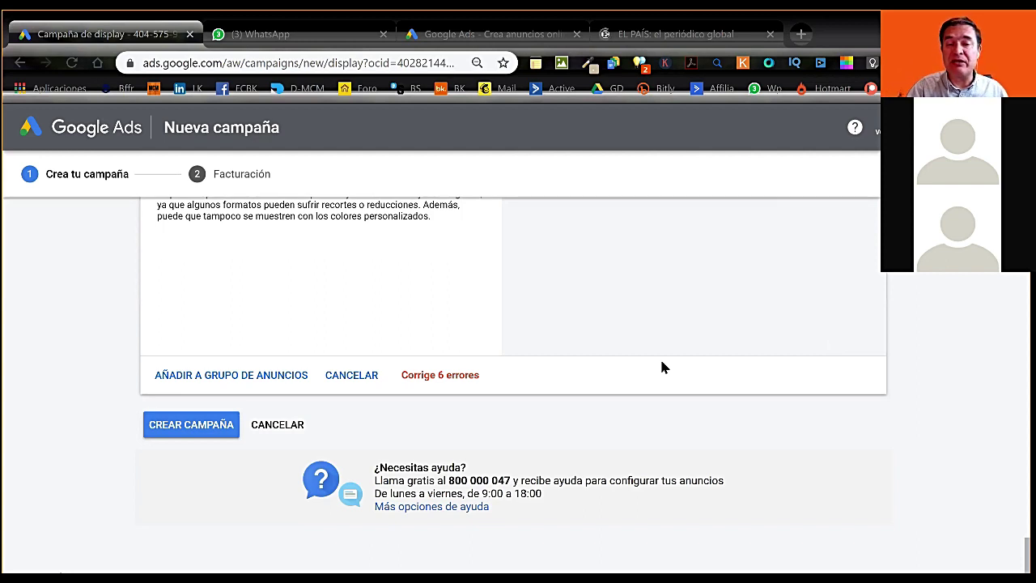
scroll(674, 365, up, 8)
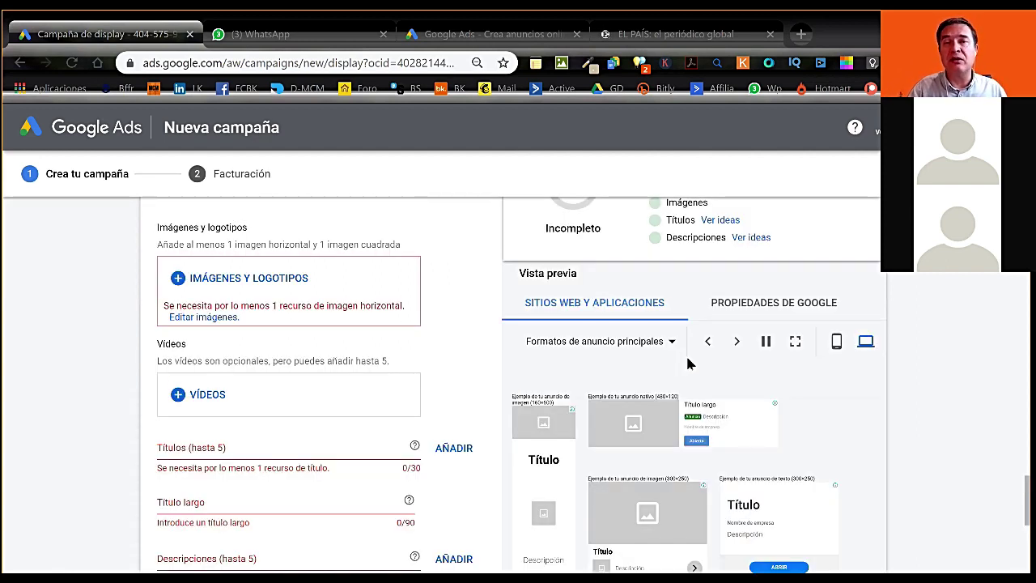